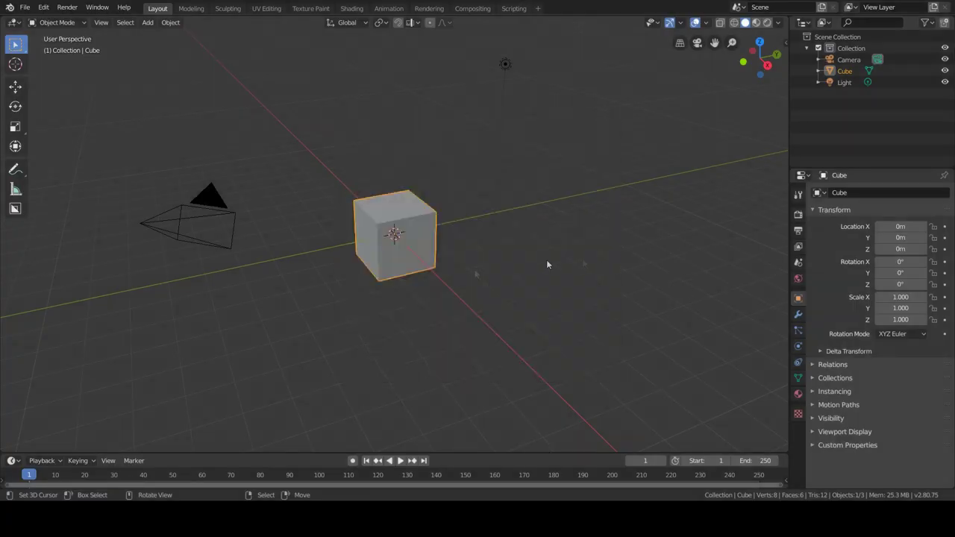
# - Delete the light and add the front Claptrap figure as a reference image in front view
pyautogui.click(480, 100)
pyautogui.press('Delete')
pyautogui.press('KP_1')
pyautogui.hotkey('shift', 'a')
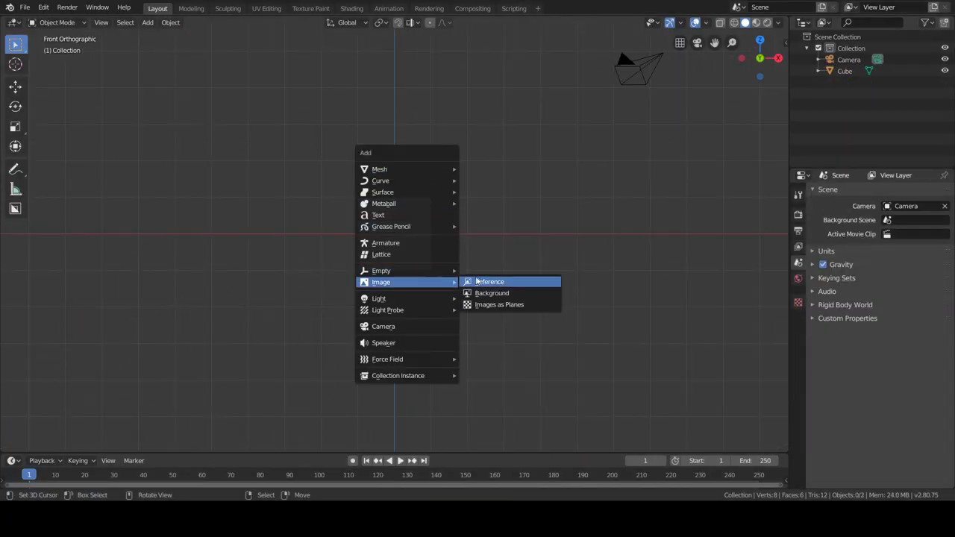
pyautogui.click(490, 281)
pyautogui.click(118, 23)
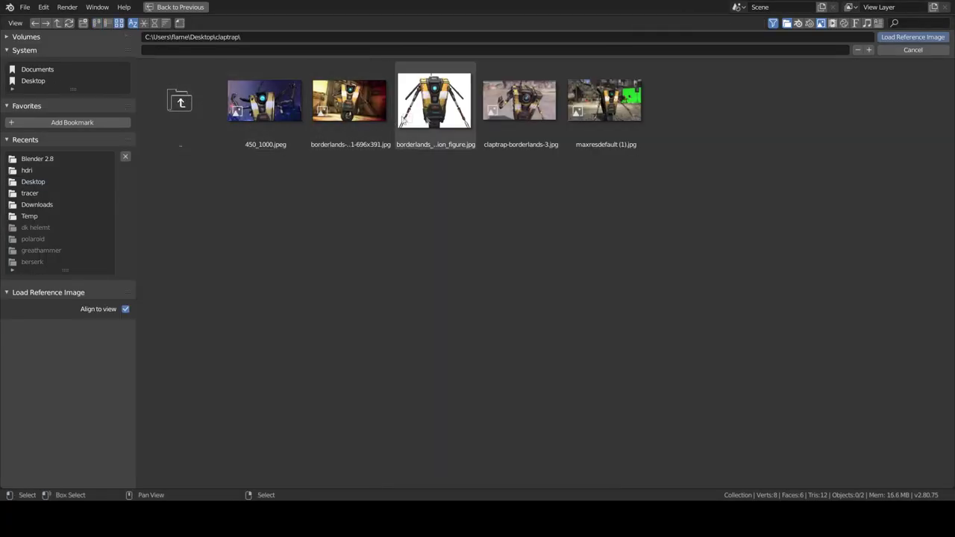
pyautogui.doubleClick(433, 102)
pyautogui.scroll(5, 394, 235)
# - Scale the cube to 0.976 and raise it along Z over the reference
pyautogui.press('s')
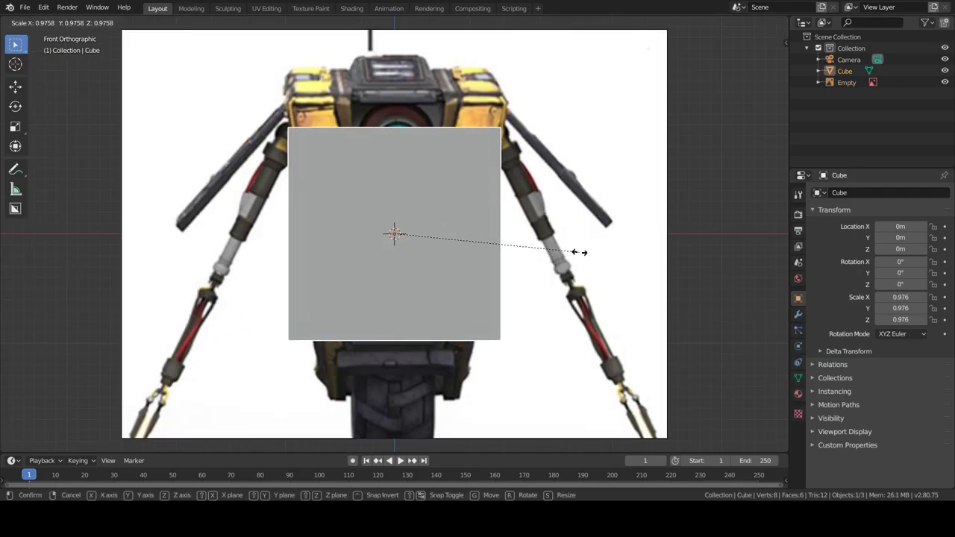
pyautogui.click(575, 252)
pyautogui.press('g')
pyautogui.press('z')
pyautogui.click(572, 221)
# - With X-ray on, lower and narrow the cube's bottom face to taper the body
pyautogui.press('Tab')
pyautogui.click(720, 22)
pyautogui.click(394, 313)
pyautogui.press('g')
pyautogui.click(552, 373)
pyautogui.press('s')
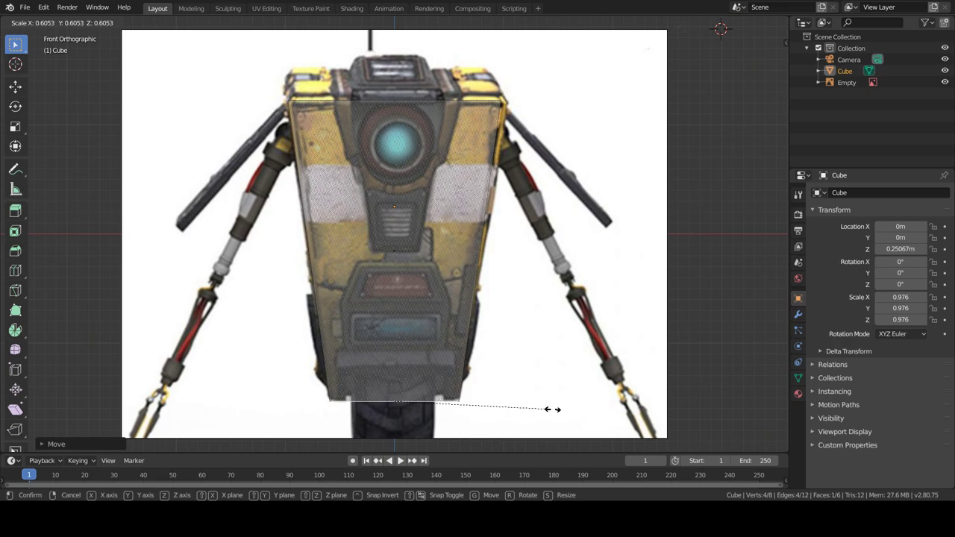
pyautogui.click(553, 409)
# - Snap the 3D cursor to the bottom face and leave Edit Mode
pyautogui.scroll(-4, 463, 282)
pyautogui.hotkey('shift', 'a')
pyautogui.hotkey('shift', 's')
pyautogui.click(547, 314)
pyautogui.press('Tab')
# - Add the in-game Claptrap photo as a second reference image above the first
pyautogui.hotkey('shift', 'a')
pyautogui.click(604, 261)
pyautogui.click(605, 101)
pyautogui.click(909, 36)
pyautogui.click(497, 450)
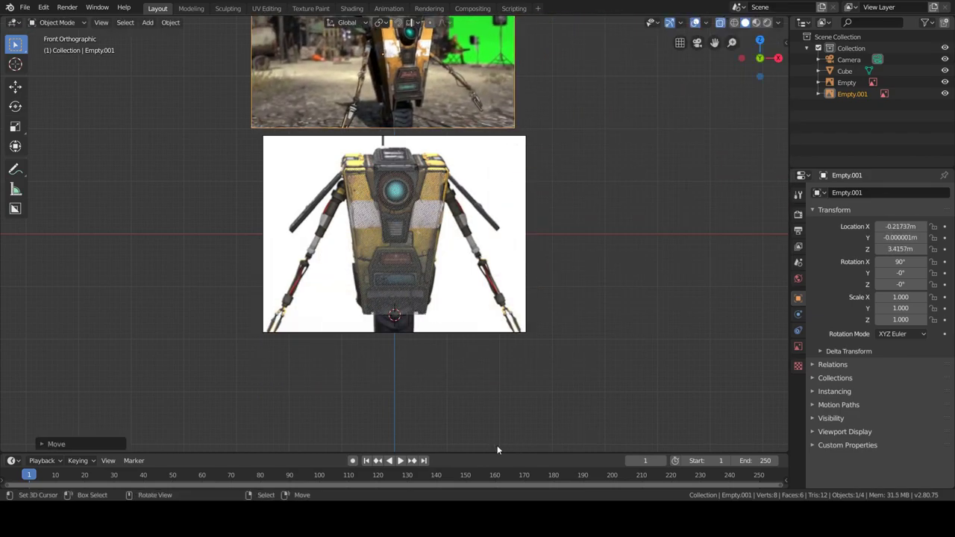
pyautogui.moveTo(463, 349); pyautogui.dragTo(460, 328, button='middle')
# - Duplicate the body cube, move the copy up along Z, and shrink it
pyautogui.click(403, 250)
pyautogui.scroll(2, 448, 284)
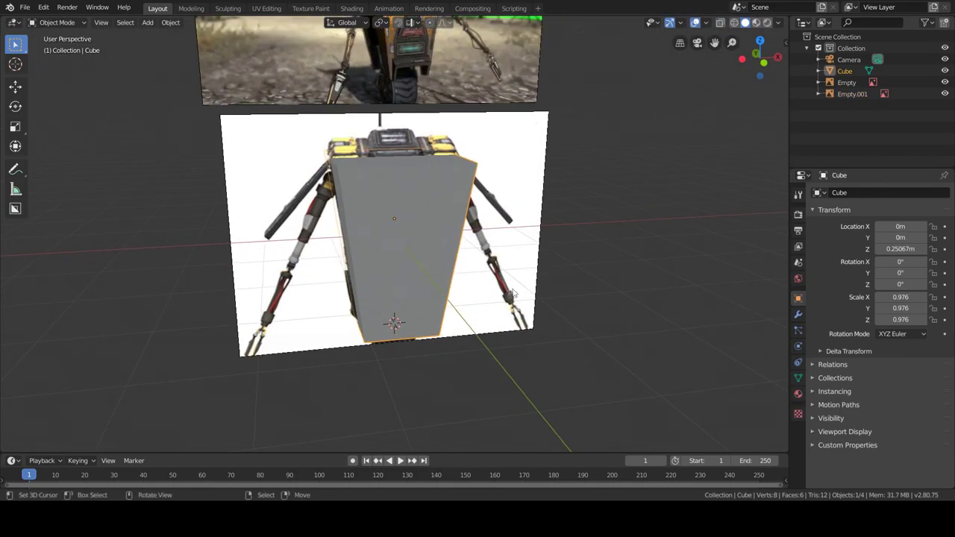
pyautogui.hotkey('shift', 's')
pyautogui.press('Escape')
pyautogui.hotkey('shift', 'd')
pyautogui.press('z')
pyautogui.click(522, 187)
pyautogui.press('s')
pyautogui.click(582, 244)
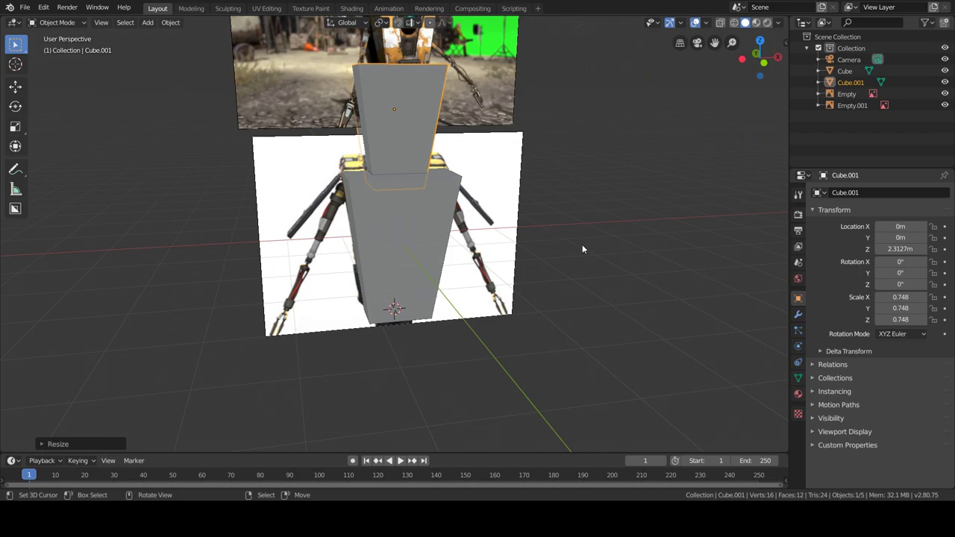
# - Shape the cutter: stretch along Y, narrow X to 0.577, lower to Z 1.989
pyautogui.press('s')
pyautogui.press('y')
pyautogui.click(306, 200)
pyautogui.moveTo(306, 200)
pyautogui.mouseDown(button='middle')
pyautogui.moveTo(384, 134)
pyautogui.moveTo(522, 223)
pyautogui.mouseUp(button='middle')
pyautogui.press('s')
pyautogui.press('x')
pyautogui.click(526, 227)
pyautogui.press('g')
pyautogui.press('z')
pyautogui.click(523, 241)
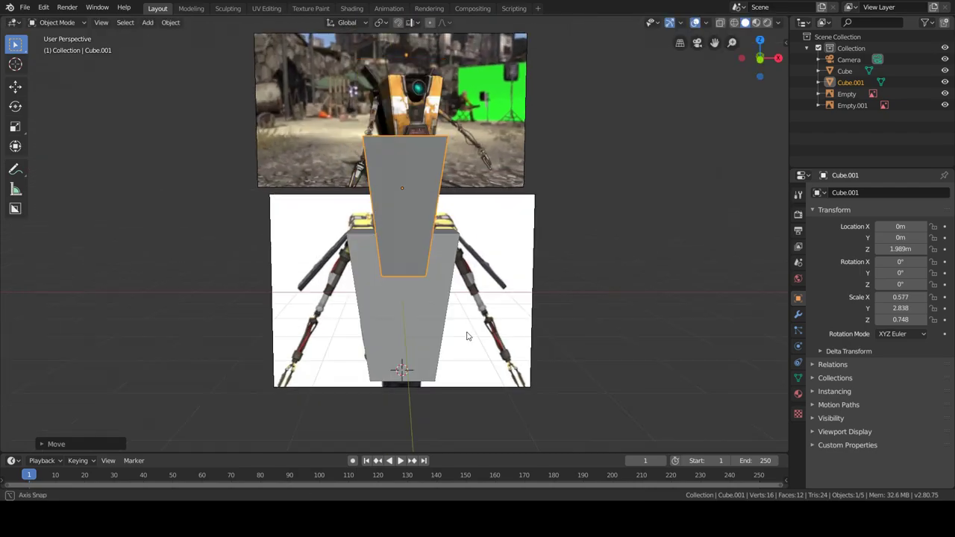
# - Add a vertical loop cut down the cutter's middle, slide it down, and bevel it
pyautogui.press('Tab')
pyautogui.hotkey('ctrl', 'r')
pyautogui.click(407, 238)
pyautogui.moveTo(418, 283); pyautogui.dragTo(407, 237, button='middle')
pyautogui.moveTo(408, 238); pyautogui.dragTo(407, 249)
pyautogui.hotkey('ctrl', 'b')
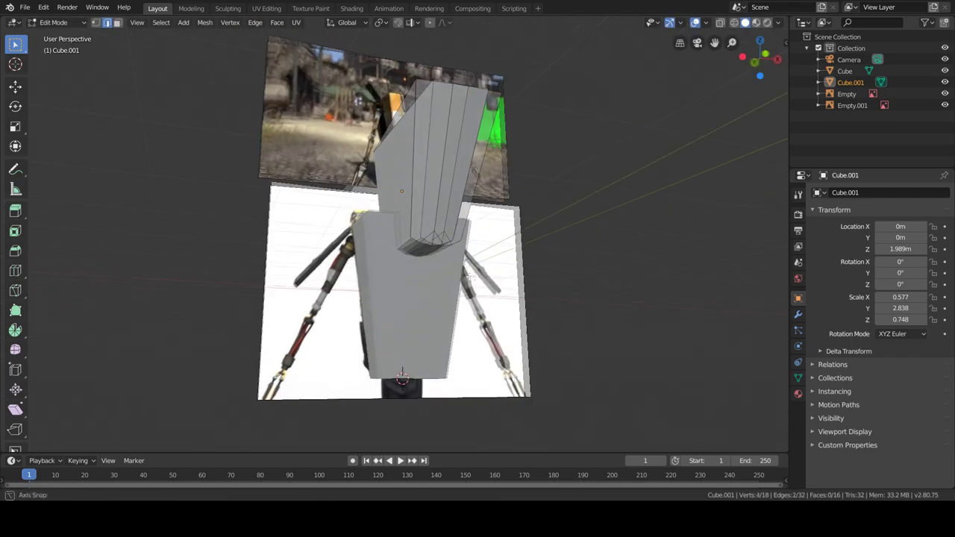
pyautogui.scroll(3, 415, 259)
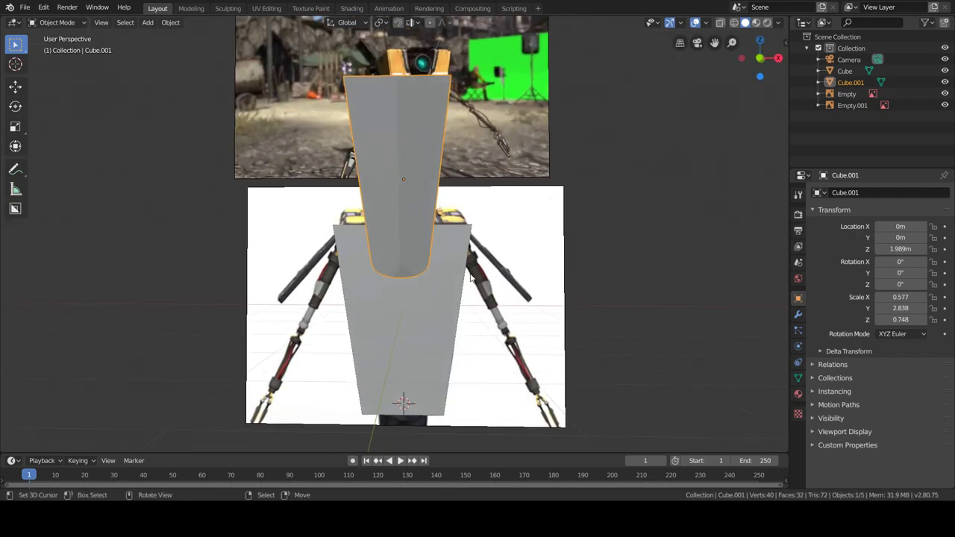
# - Apply the cutter to the body with the Hard Ops boolean
pyautogui.moveTo(374, 277); pyautogui.dragTo(436, 272, button='middle')
pyautogui.press('q')
pyautogui.click(388, 275)
pyautogui.moveTo(360, 223)
pyautogui.mouseDown(button='middle')
pyautogui.moveTo(381, 330)
pyautogui.moveTo(448, 299)
pyautogui.moveTo(310, 288)
pyautogui.moveTo(483, 319)
pyautogui.mouseUp(button='middle')
# - Delete the curved strip of faces and fill the U-shaped opening with a face
pyautogui.press('Tab')
pyautogui.hotkey('ctrl', 'r')
pyautogui.click(416, 336)
pyautogui.press('3')
pyautogui.keyDown('ctrl'); pyautogui.click(468, 282); pyautogui.keyUp('ctrl')
pyautogui.hotkey('ctrl', 'z')
pyautogui.hotkey('ctrl', 'z')
pyautogui.hotkey('ctrl', 'z')
pyautogui.scroll(-3, 467, 283)
pyautogui.press('f')
# - Inspect the filled socket and return to Object Mode
pyautogui.moveTo(491, 261)
pyautogui.mouseDown(button='middle')
pyautogui.moveTo(403, 275)
pyautogui.moveTo(448, 314)
pyautogui.mouseUp(button='middle')
pyautogui.press('Tab')
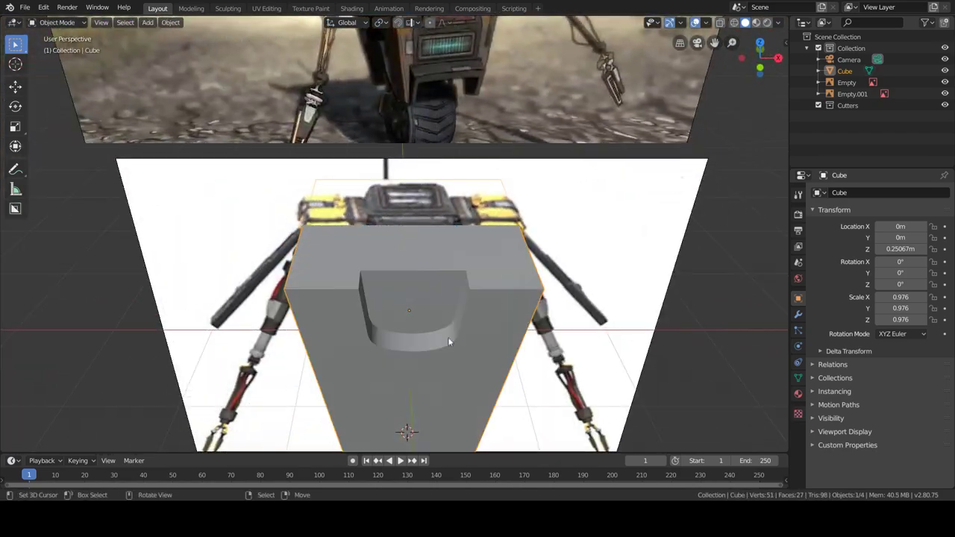
pyautogui.scroll(-3, 448, 337)
pyautogui.scroll(1, 439, 299)
pyautogui.hotkey('shift', 'a')
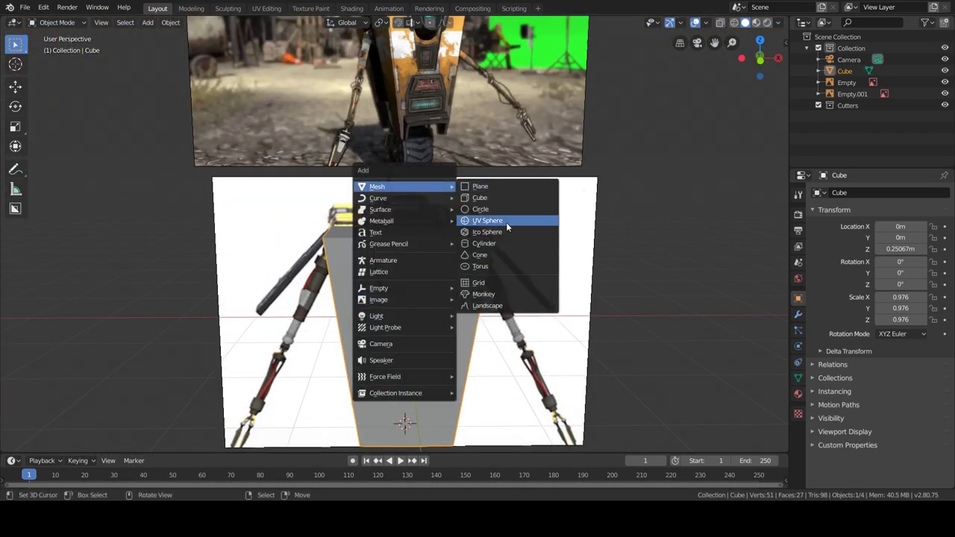
# - Add a UV sphere for the eye and shrink it to 0.285 scale
pyautogui.click(506, 222)
pyautogui.press('Delete')
pyautogui.click(411, 237)
pyautogui.press('Tab')
pyautogui.press('Tab')
pyautogui.hotkey('shift', 'a')
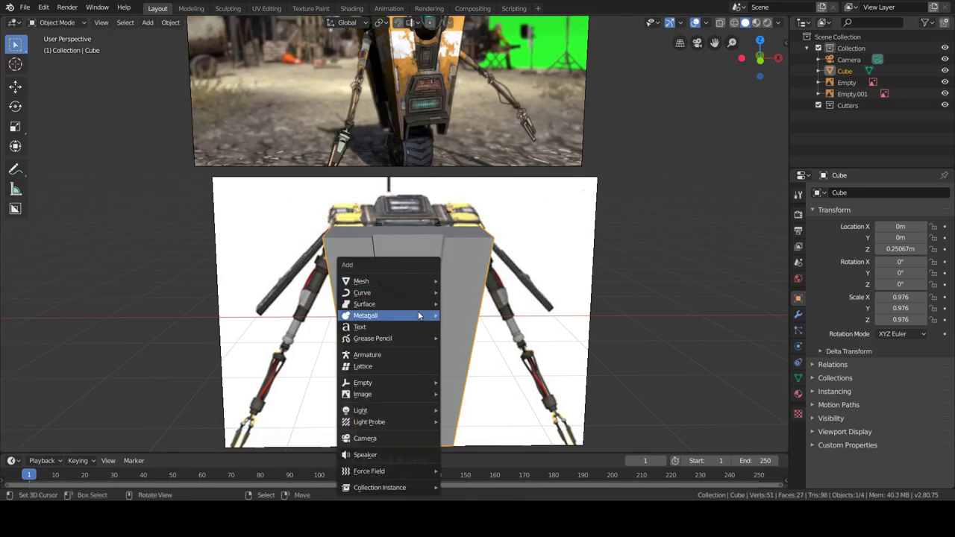
pyautogui.click(481, 315)
pyautogui.press('s')
pyautogui.click(475, 288)
# - Seat the sphere in the socket at 0.353 scale with Hard Ops SSharpen shading
pyautogui.press('g')
pyautogui.press('z')
pyautogui.click(475, 288)
pyautogui.press('s')
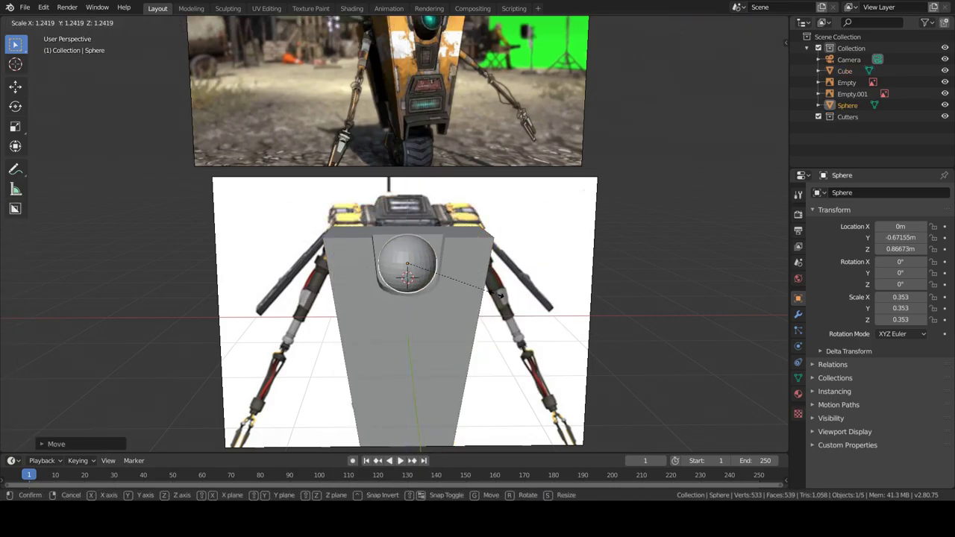
pyautogui.click(492, 299)
pyautogui.press('q')
pyautogui.click(426, 291)
pyautogui.moveTo(426, 290)
pyautogui.mouseDown(button='middle')
pyautogui.moveTo(472, 382)
pyautogui.moveTo(418, 374)
pyautogui.moveTo(505, 361)
pyautogui.moveTo(459, 361)
pyautogui.moveTo(430, 333)
pyautogui.mouseUp(button='middle')
pyautogui.scroll(-4, 367, 377)
pyautogui.press('g')
pyautogui.click(511, 372)
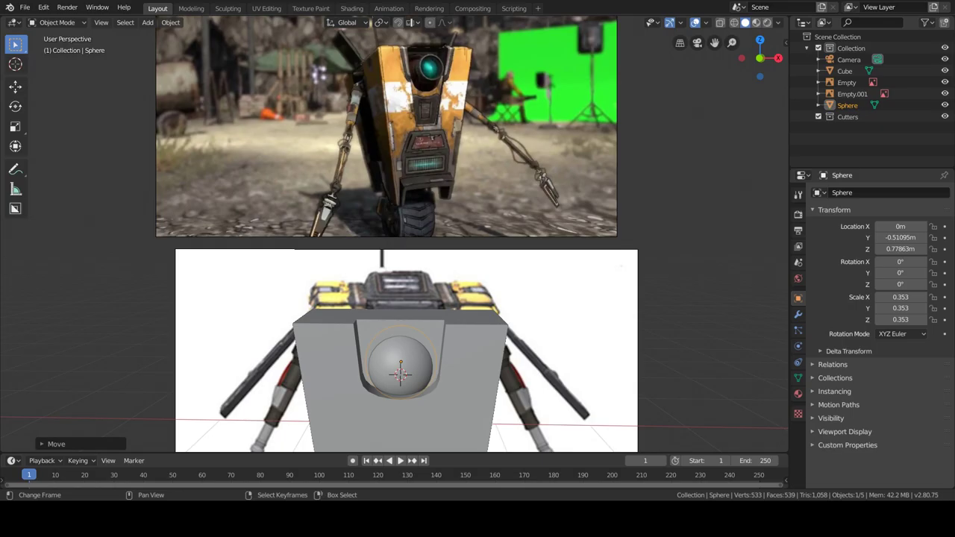
# - Check the body cube's faces in Edit Mode, then reselect the eye sphere
pyautogui.click(455, 372)
pyautogui.moveTo(455, 372); pyautogui.dragTo(454, 371, button='middle')
pyautogui.press('Tab')
pyautogui.press('3')
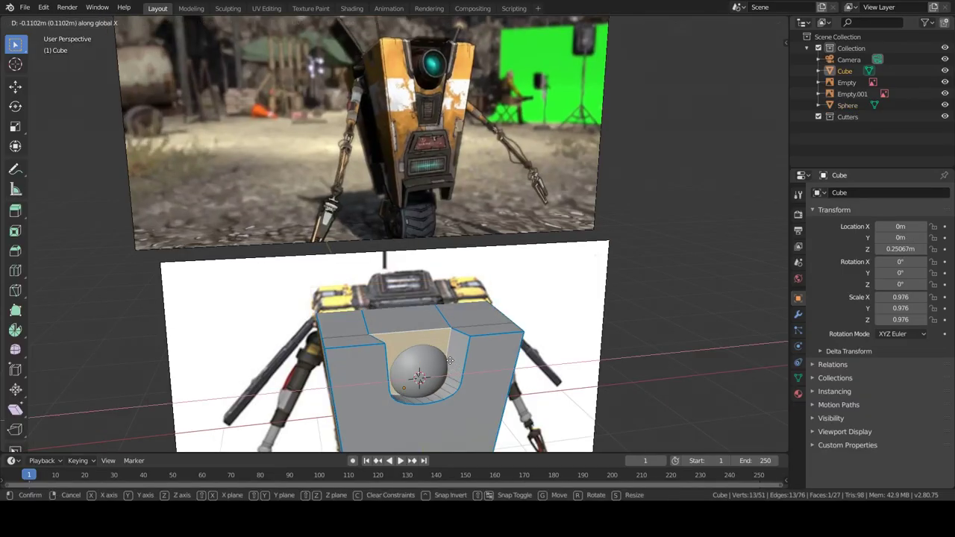
pyautogui.press('Tab')
pyautogui.scroll(2, 454, 372)
pyautogui.click(459, 328)
# - Add and scale a new edge loop on the body cube, then return to Object Mode
pyautogui.click(351, 351)
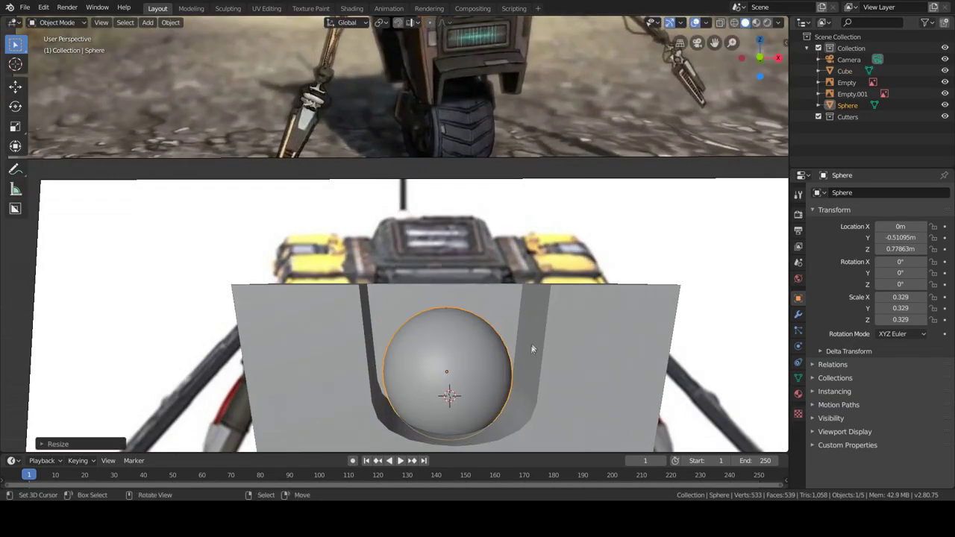
pyautogui.press('Tab')
pyautogui.hotkey('ctrl', 'r')
pyautogui.moveTo(351, 351)
pyautogui.mouseDown(button='middle')
pyautogui.moveTo(337, 351)
pyautogui.moveTo(476, 194)
pyautogui.moveTo(522, 224)
pyautogui.mouseUp(button='middle')
pyautogui.click(336, 351)
pyautogui.press('s')
pyautogui.scroll(-2, 476, 194)
pyautogui.press('Tab')
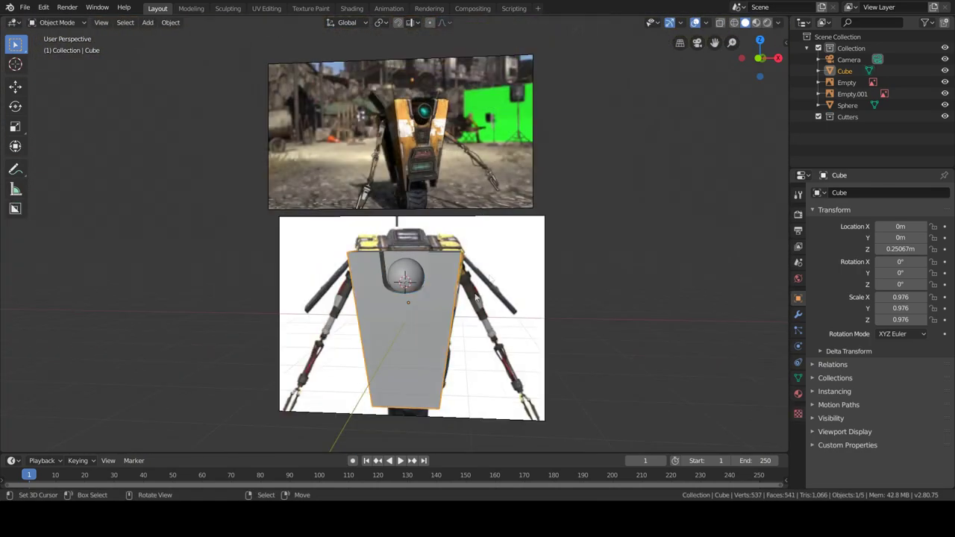
pyautogui.hotkey('shift', 'a')
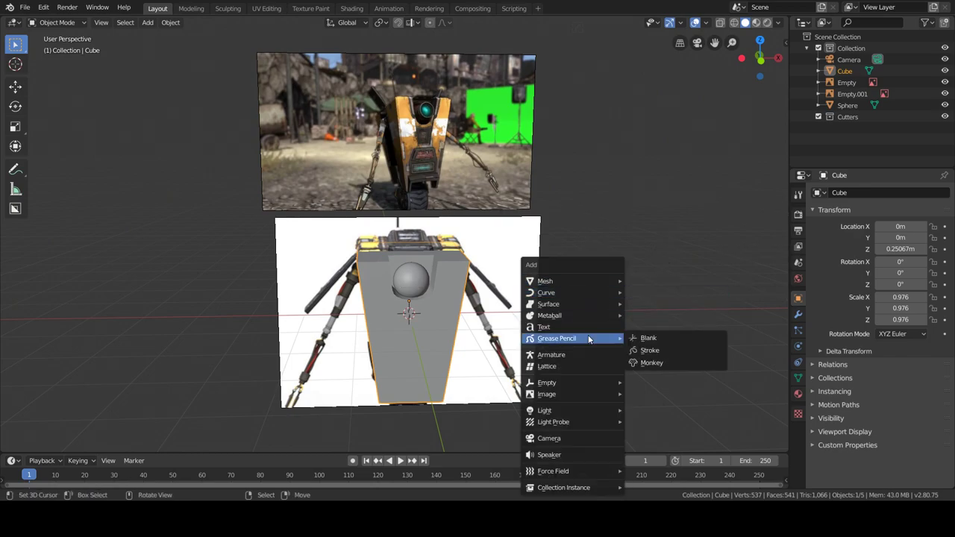
# - Add another Claptrap photo as a reference image and place it right of the body
pyautogui.press('Escape')
pyautogui.press('KP_1')
pyautogui.hotkey('shift', 'a')
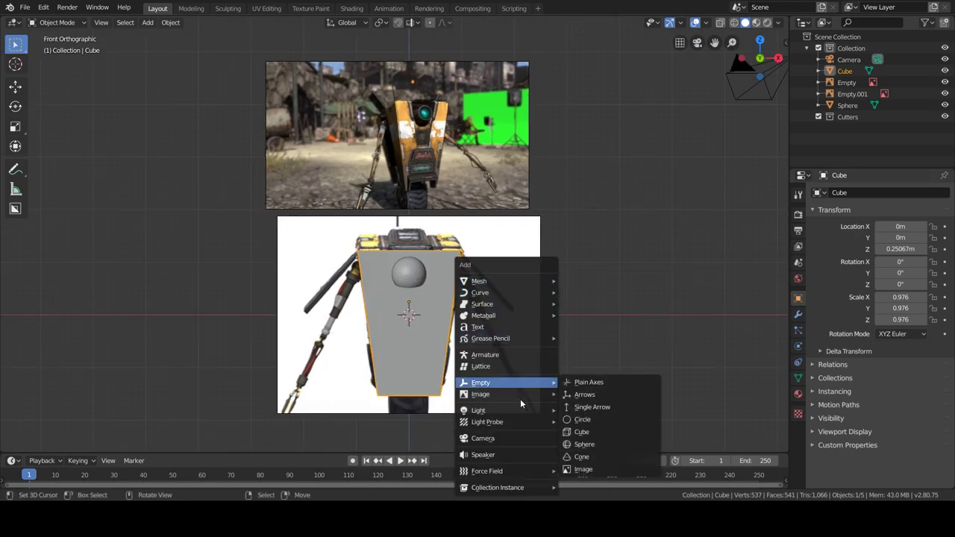
pyautogui.click(582, 394)
pyautogui.click(519, 115)
pyautogui.click(901, 38)
pyautogui.press('g')
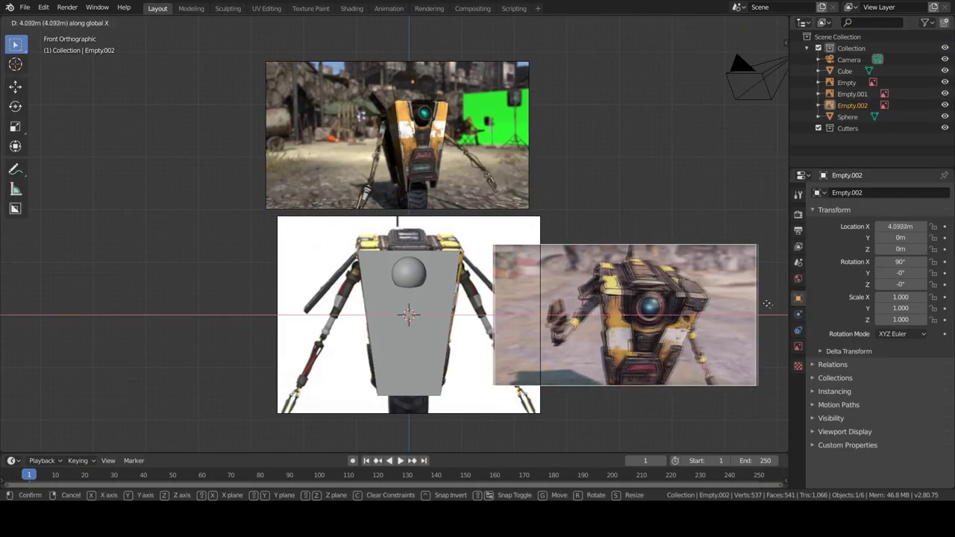
pyautogui.press('Return')
pyautogui.click(424, 306)
# - Snap the 3D cursor to the sphere and add a cylinder at the eye
pyautogui.press('Tab')
pyautogui.moveTo(424, 306); pyautogui.dragTo(459, 353, button='middle')
pyautogui.press('Tab')
pyautogui.scroll(4, 459, 353)
pyautogui.hotkey('shift', 's')
pyautogui.click(585, 322)
pyautogui.hotkey('shift', 'a')
pyautogui.click(560, 332)
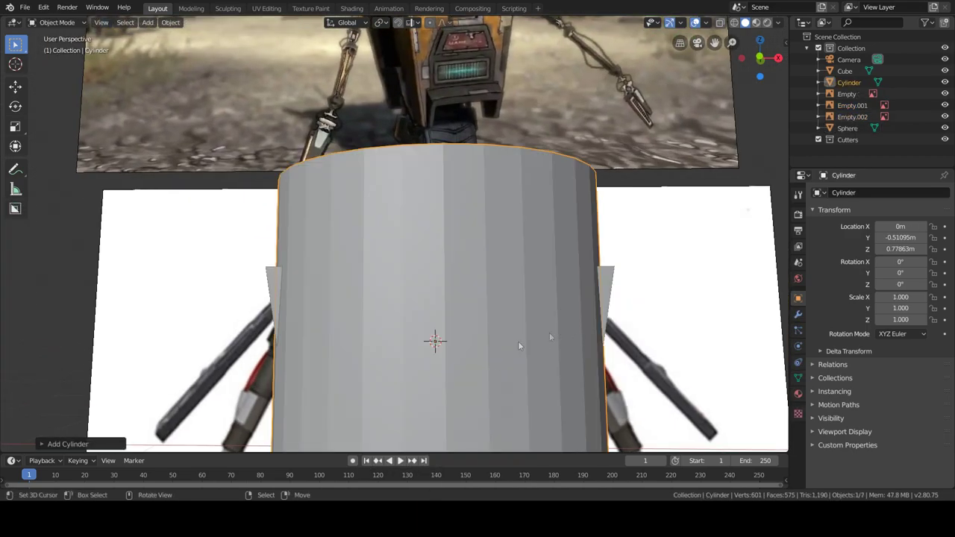
pyautogui.scroll(-3, 561, 330)
# - Shrink the cylinder and rotate it 84.1° on X to face forward
pyautogui.press('s')
pyautogui.click(493, 336)
pyautogui.press('r')
pyautogui.press('x')
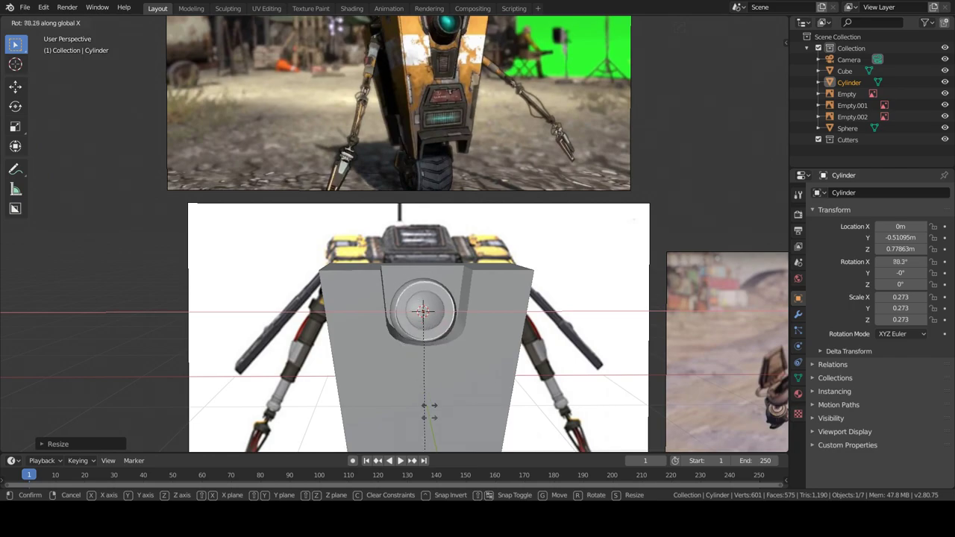
pyautogui.click(429, 411)
pyautogui.moveTo(429, 411); pyautogui.dragTo(522, 373, button='middle')
# - Make the cylinder smaller and flatter, shifting it 0.5 along Y
pyautogui.press('s')
pyautogui.write('y.5')
pyautogui.press('Return')
pyautogui.press('g')
pyautogui.press('y')
pyautogui.scroll(2, 549, 331)
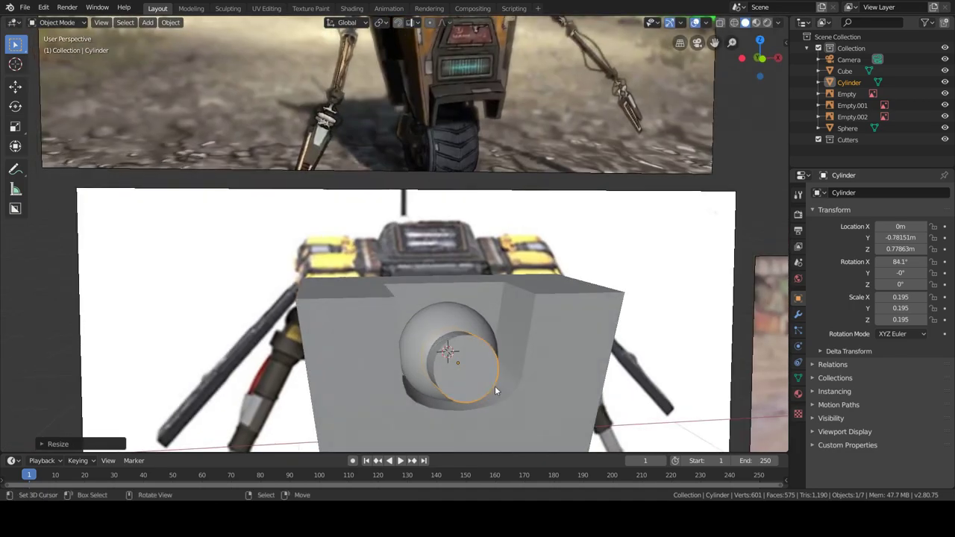
pyautogui.hotkey('shift', 'z')
pyautogui.click(527, 384)
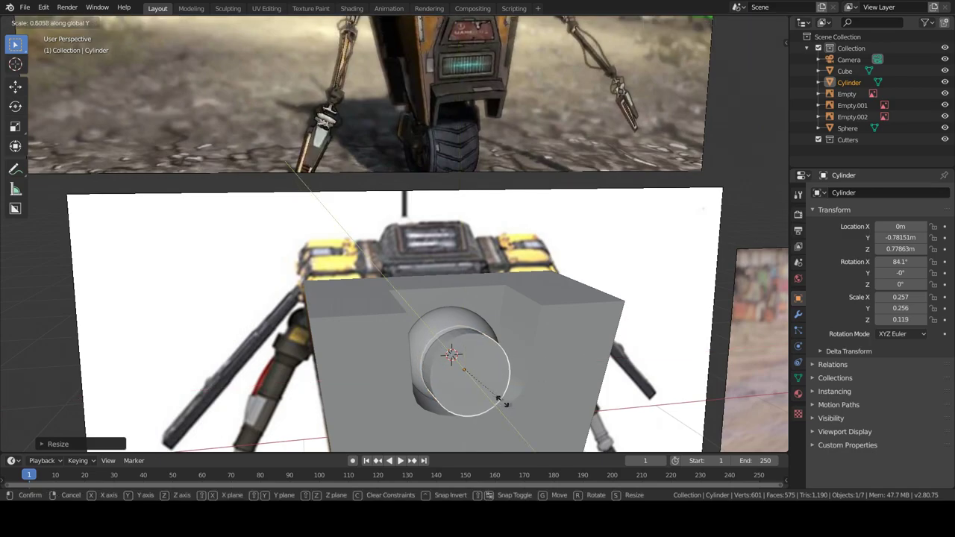
pyautogui.moveTo(526, 385)
pyautogui.mouseDown(button='middle')
pyautogui.moveTo(404, 365)
pyautogui.moveTo(470, 370)
pyautogui.mouseUp(button='middle')
# - Move the cylinder along Y to seat it in the eye socket
pyautogui.press('g')
pyautogui.press('y')
pyautogui.click(416, 377)
pyautogui.scroll(3, 470, 369)
# - Extrude the cylinder's front cap in place and inset it twice to form eye rings
pyautogui.press('Tab')
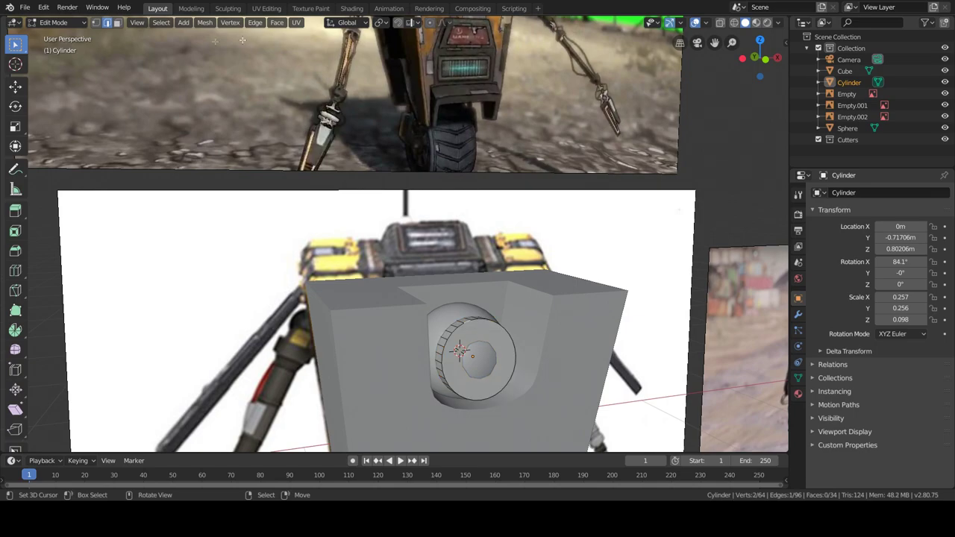
pyautogui.click(482, 358)
pyautogui.press('e')
pyautogui.press('Escape')
pyautogui.press('i')
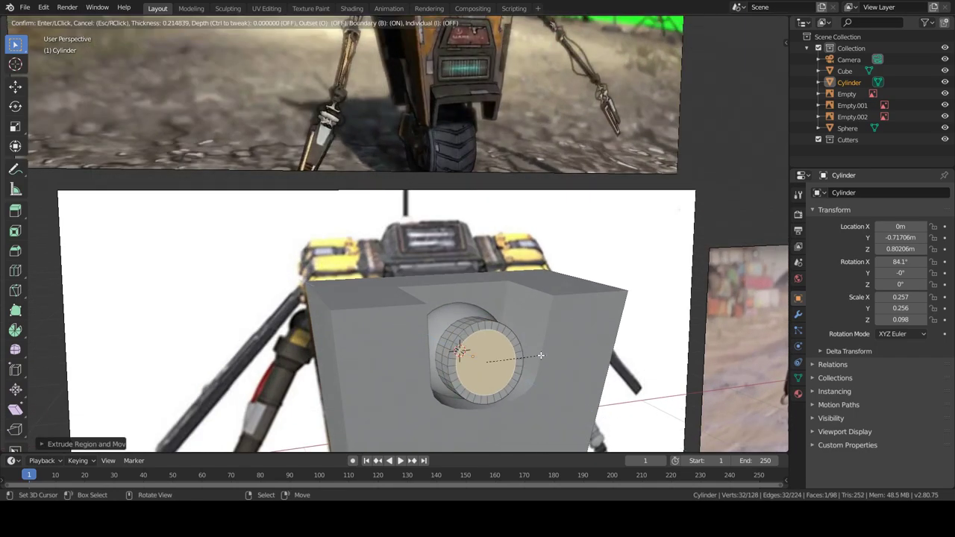
pyautogui.click(541, 355)
pyautogui.press('i')
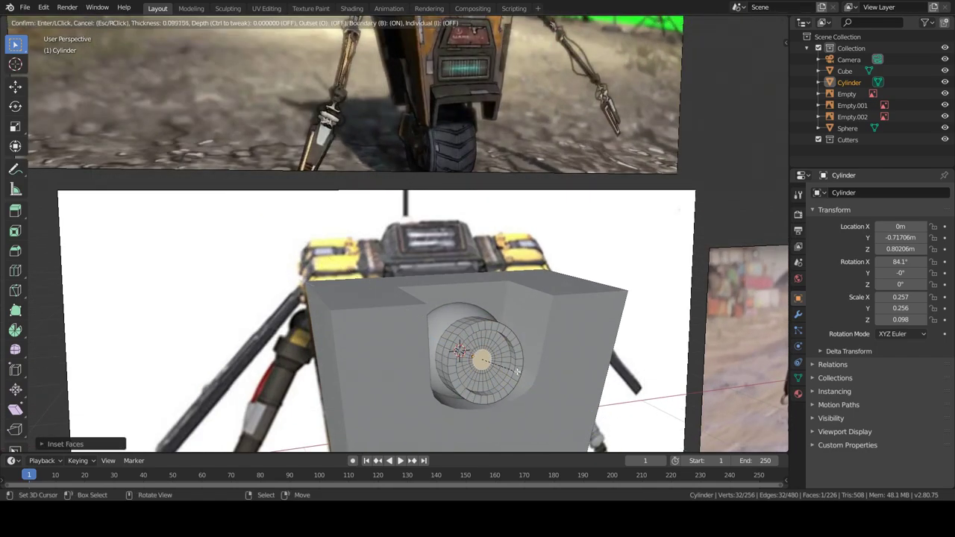
pyautogui.click(513, 370)
pyautogui.press('e')
pyautogui.click(513, 376)
pyautogui.press('Tab')
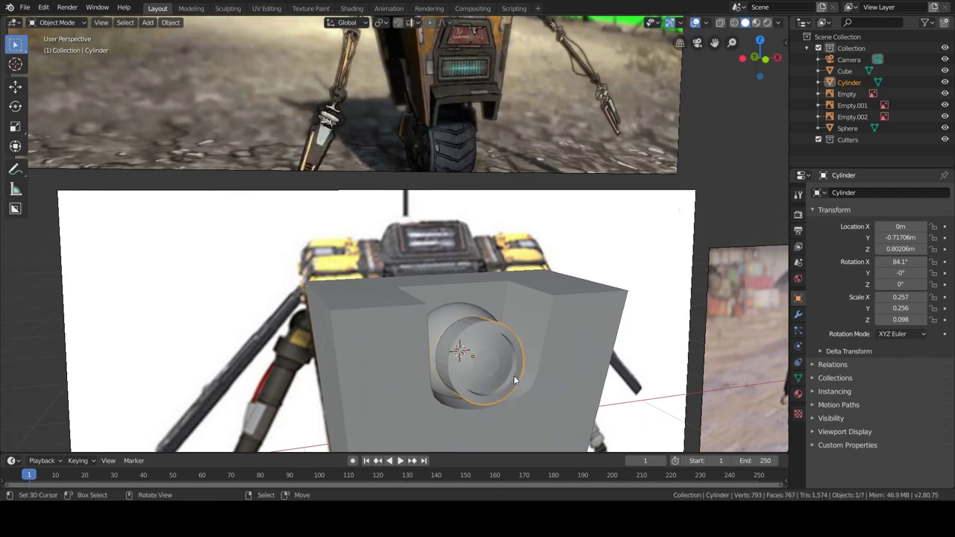
pyautogui.press('q')
# - Select the eye cylinder and inspect the body's notch in Edit Mode, returning to Object Mode
pyautogui.click(505, 363)
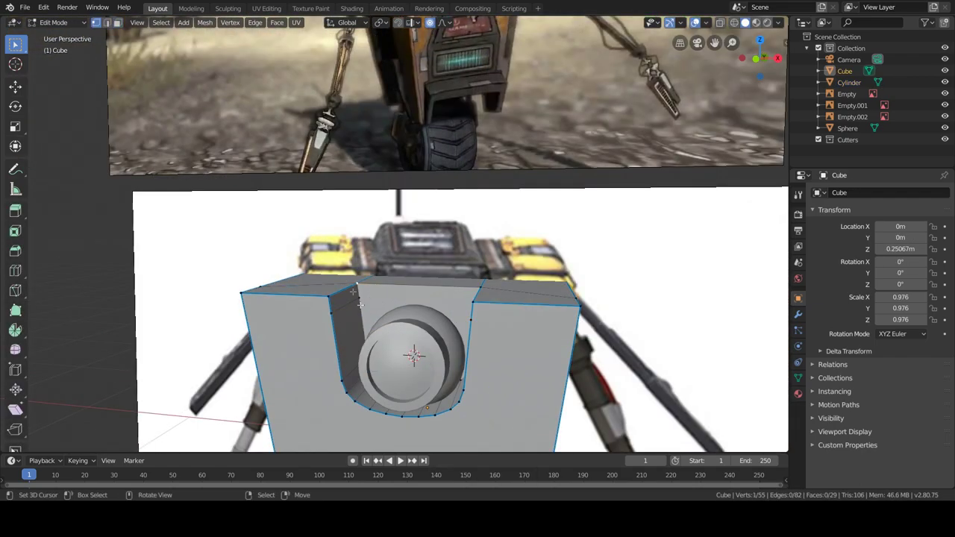
pyautogui.moveTo(359, 304); pyautogui.dragTo(498, 304, button='middle')
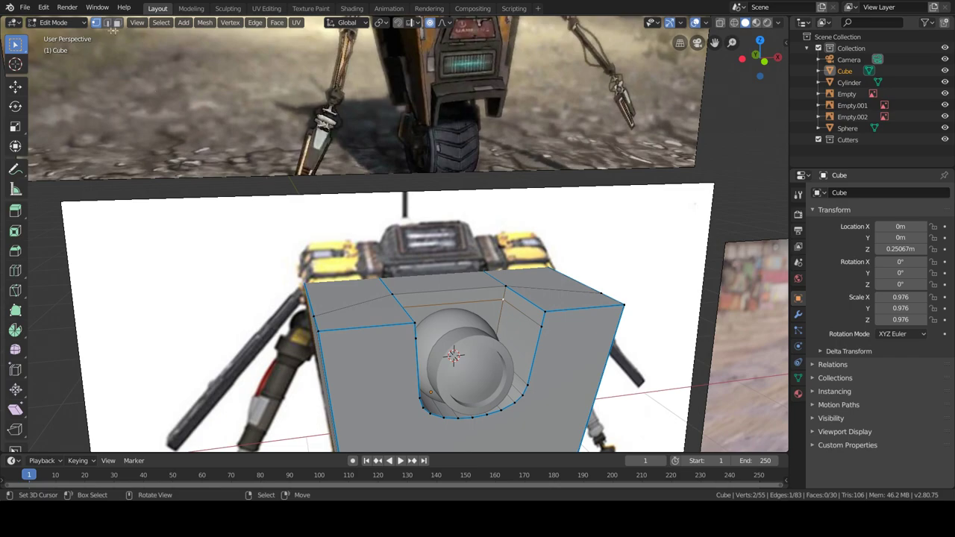
pyautogui.moveTo(440, 326); pyautogui.dragTo(317, 301, button='middle')
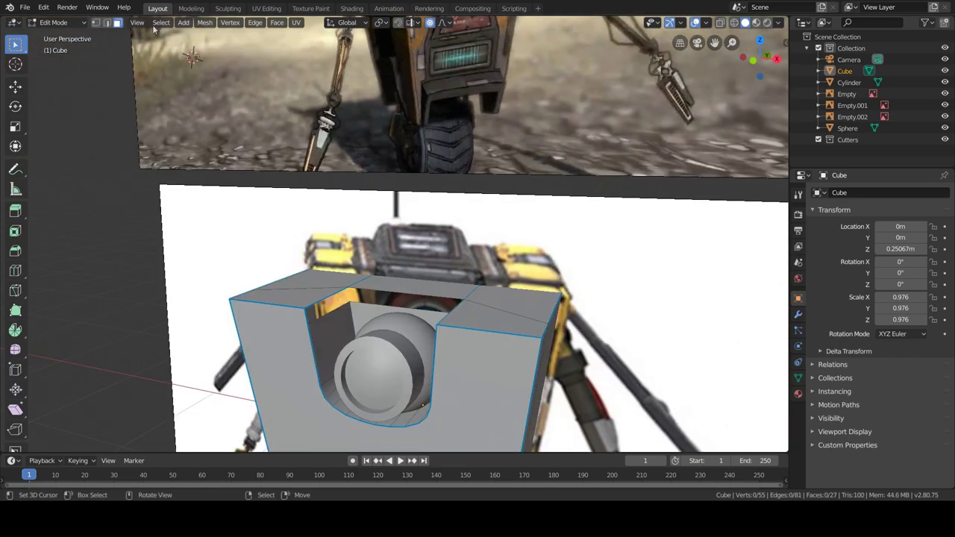
pyautogui.click(373, 283)
pyautogui.moveTo(373, 283); pyautogui.dragTo(470, 353, button='middle')
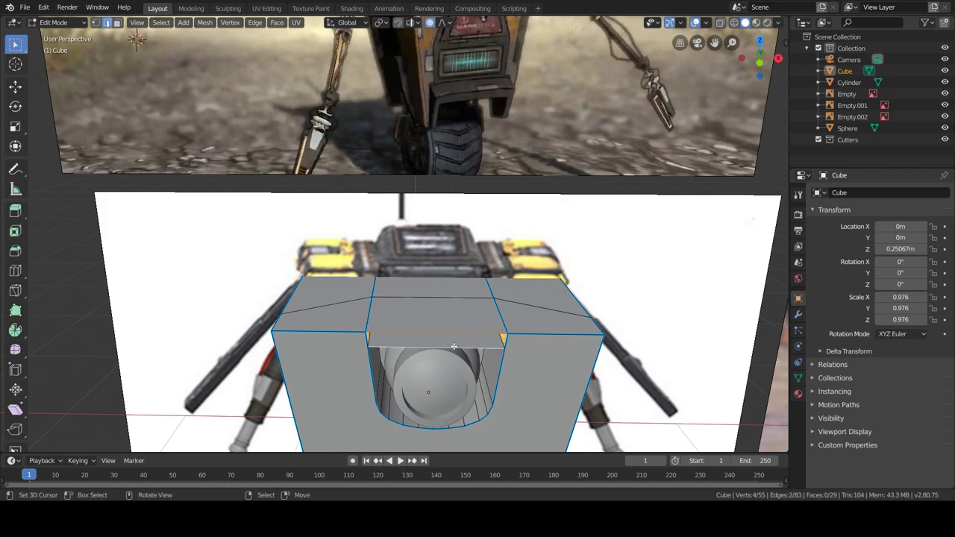
pyautogui.press('Tab')
pyautogui.scroll(-5, 454, 346)
pyautogui.scroll(-3, 459, 321)
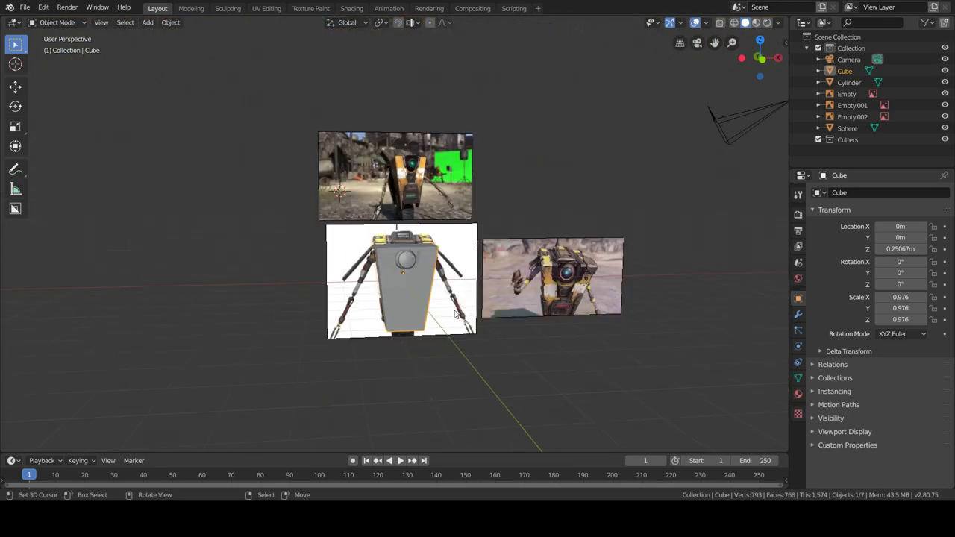
# - Add the Borderlands picture as a reference image
pyautogui.hotkey('shift', 'a')
pyautogui.click(506, 394)
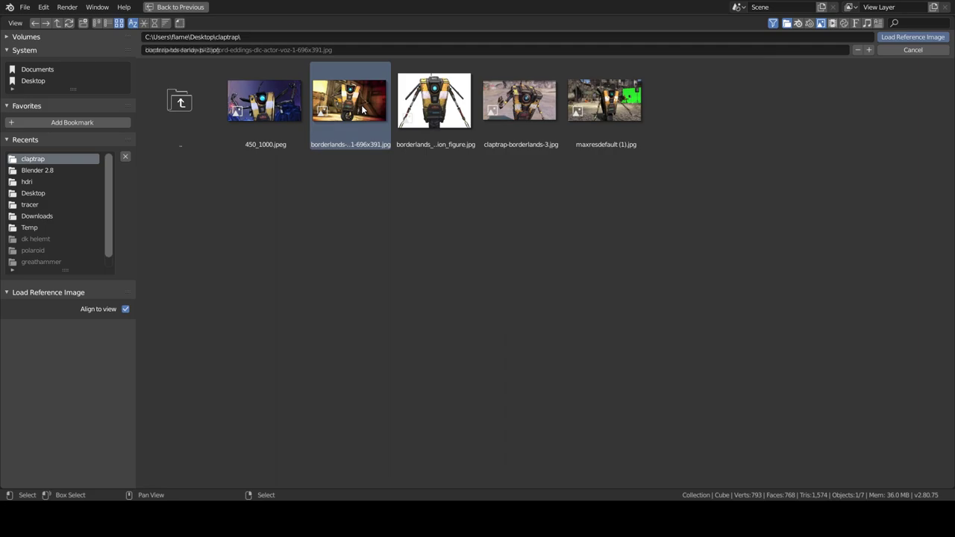
pyautogui.doubleClick(363, 109)
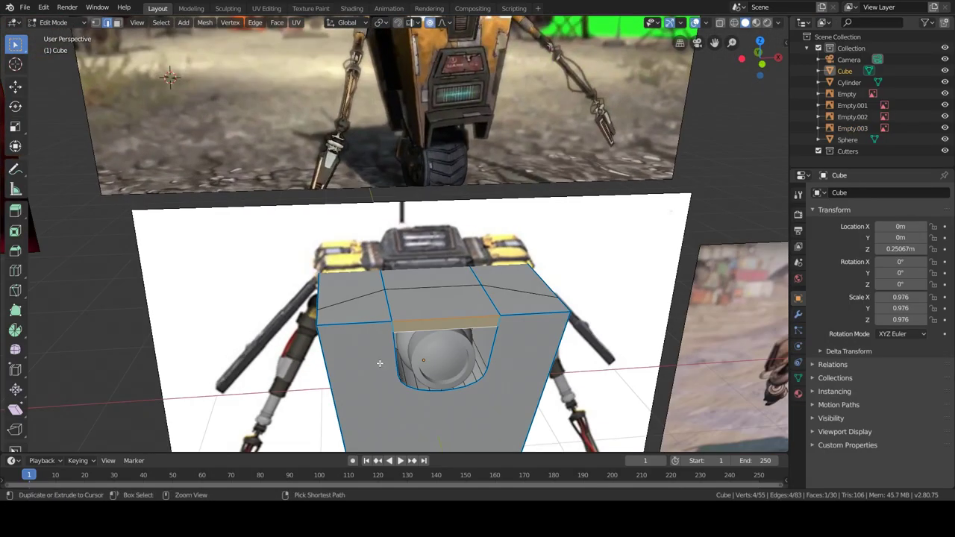
# - Cut a new edge loop into the body and slide it into position
pyautogui.hotkey('ctrl', 'r')
pyautogui.click(530, 326)
pyautogui.scroll(-3, 500, 323)
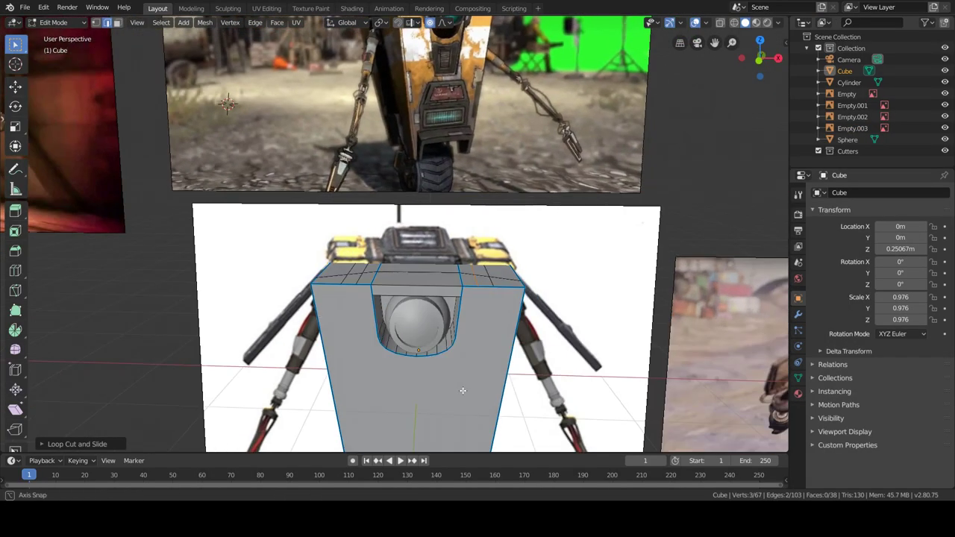
pyautogui.moveTo(500, 323); pyautogui.dragTo(407, 284, button='middle')
pyautogui.press('1')
pyautogui.moveTo(368, 251); pyautogui.dragTo(396, 211, button='middle')
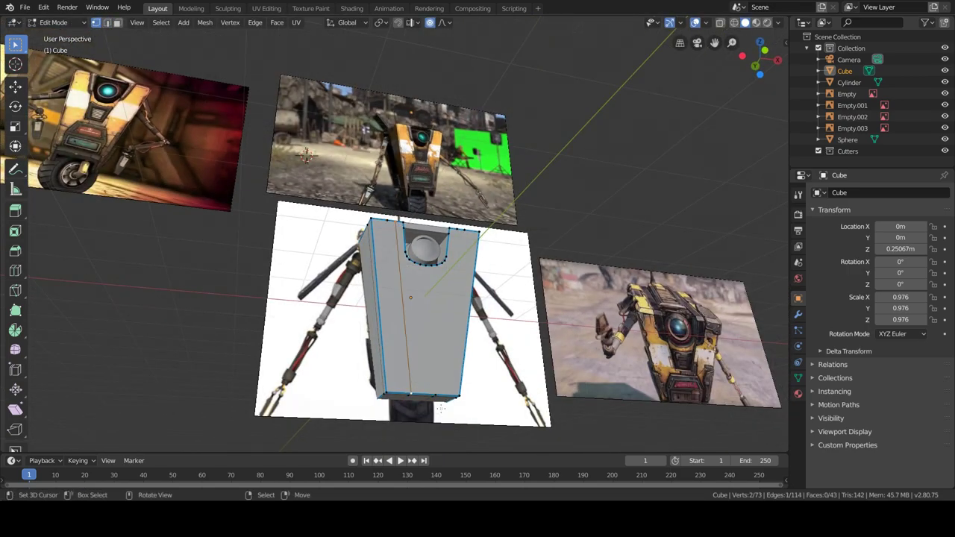
pyautogui.moveTo(461, 252)
pyautogui.mouseDown(button='middle')
pyautogui.moveTo(478, 321)
pyautogui.moveTo(431, 348)
pyautogui.mouseUp(button='middle')
pyautogui.press('g')
pyautogui.press('g')
pyautogui.click(481, 322)
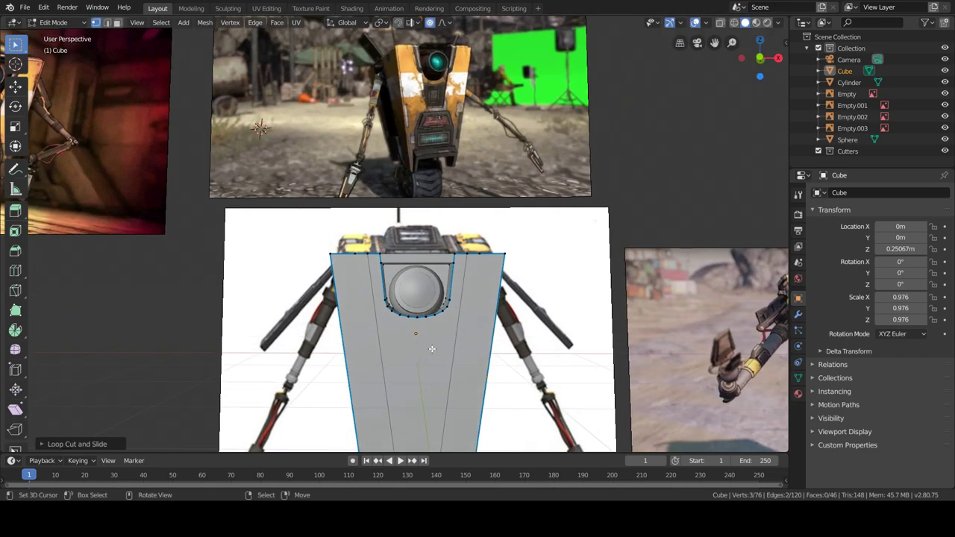
pyautogui.scroll(2, 431, 349)
pyautogui.scroll(2, 431, 348)
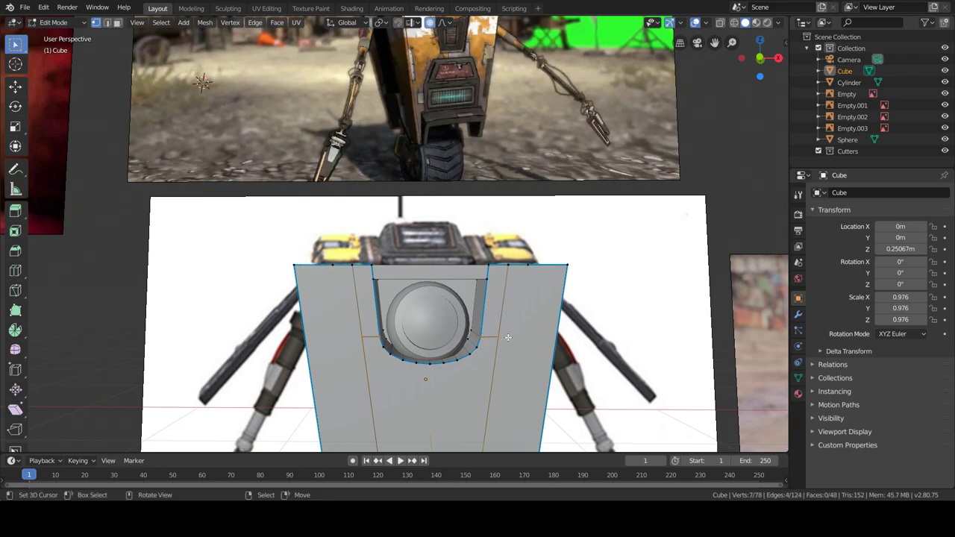
# - Flatten the selected vertices to one height, extrude strips beside the eye, and bevel their edges
pyautogui.press('s')
pyautogui.press('z')
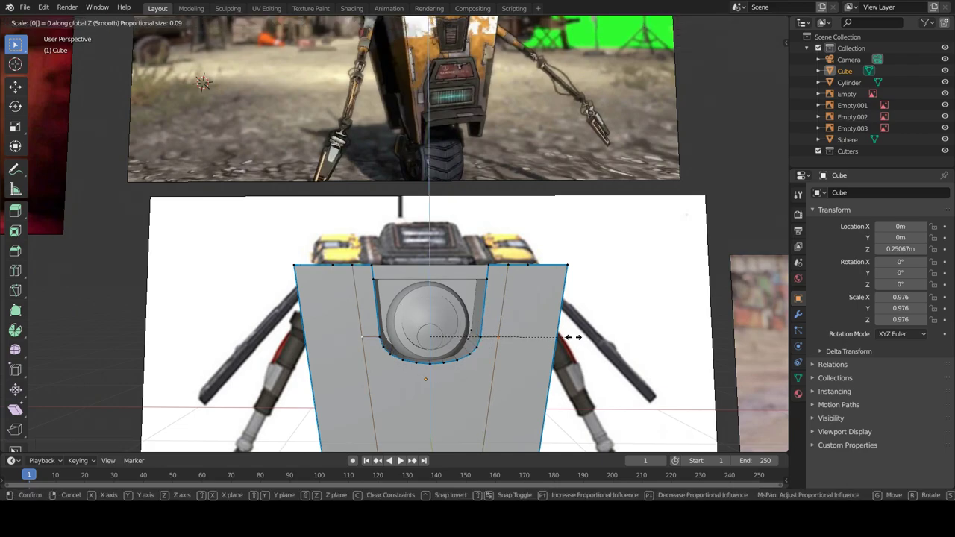
pyautogui.press('Return')
pyautogui.press('e')
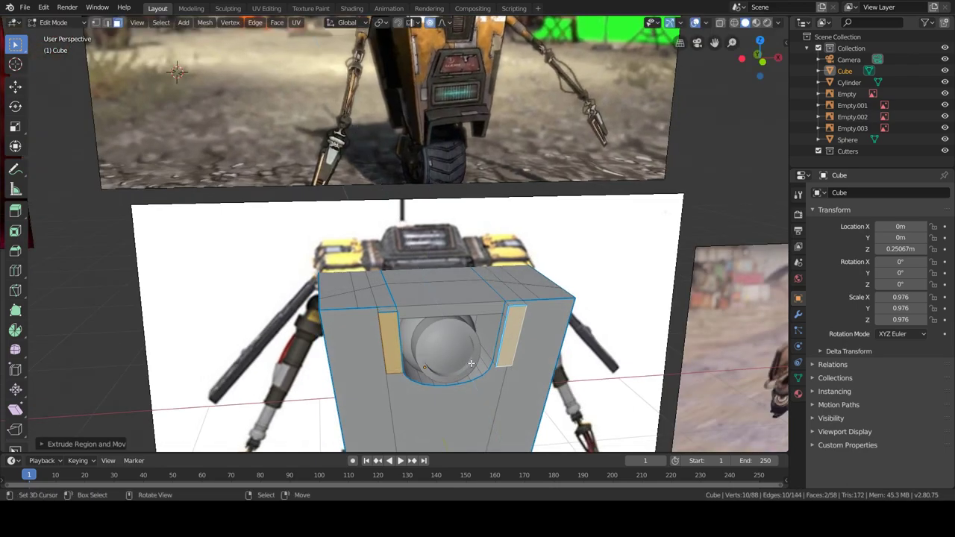
pyautogui.moveTo(391, 300); pyautogui.dragTo(113, 22, button='middle')
pyautogui.click(108, 22)
pyautogui.moveTo(105, 201); pyautogui.dragTo(612, 343, button='middle')
pyautogui.hotkey('ctrl', 'b')
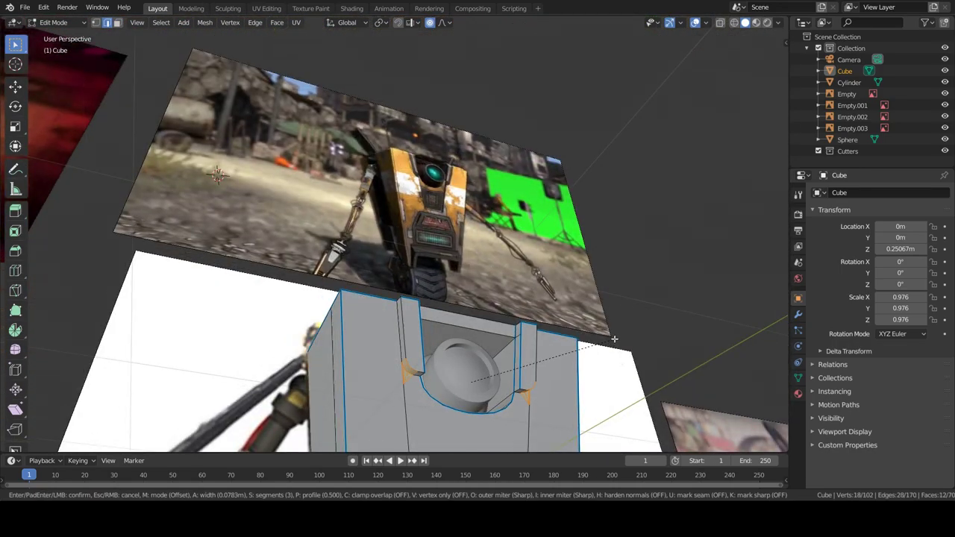
pyautogui.click(616, 337)
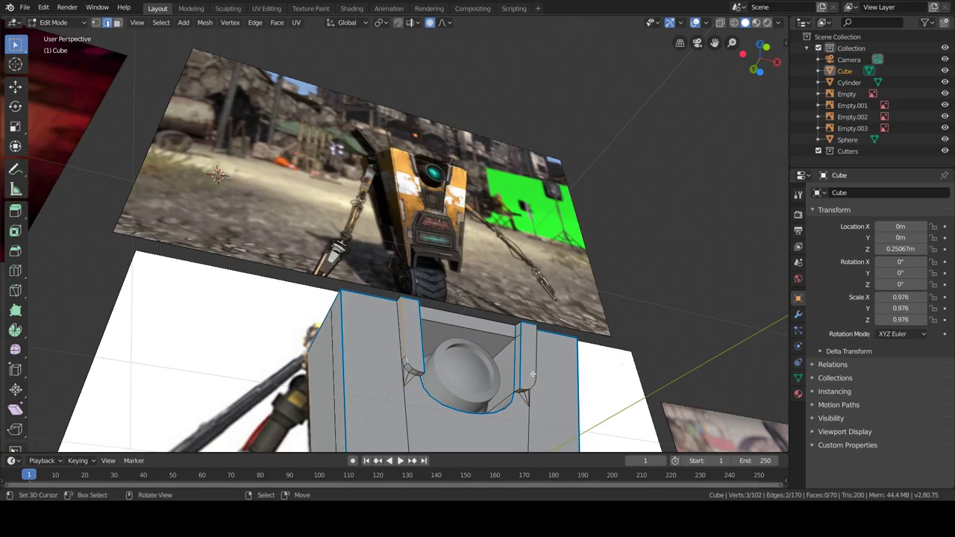
# - Narrow the selected strips by scaling them along X
pyautogui.moveTo(532, 373); pyautogui.dragTo(535, 337, button='middle')
pyautogui.press('s')
pyautogui.press('x')
pyautogui.moveTo(586, 358)
pyautogui.mouseDown(button='middle')
pyautogui.moveTo(691, 354)
pyautogui.moveTo(599, 386)
pyautogui.mouseUp(button='middle')
pyautogui.click(708, 356)
pyautogui.scroll(-4, 503, 383)
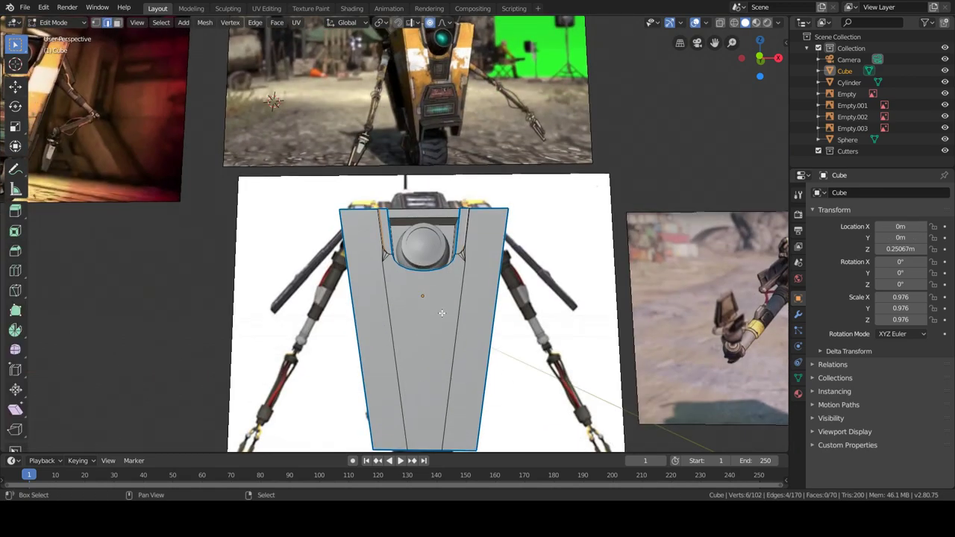
pyautogui.moveTo(442, 313); pyautogui.dragTo(417, 255, button='middle')
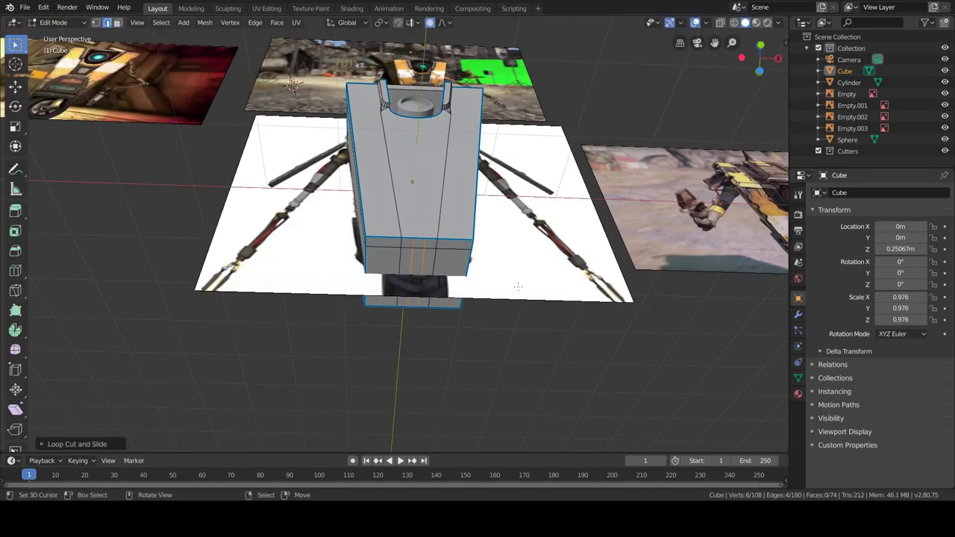
pyautogui.press('s')
pyautogui.press('x')
pyautogui.rightClick(586, 283)
# - Join vertices to cut a new edge, then slide a vertex below the eye along its edge
pyautogui.moveTo(448, 217); pyautogui.dragTo(407, 167, button='middle')
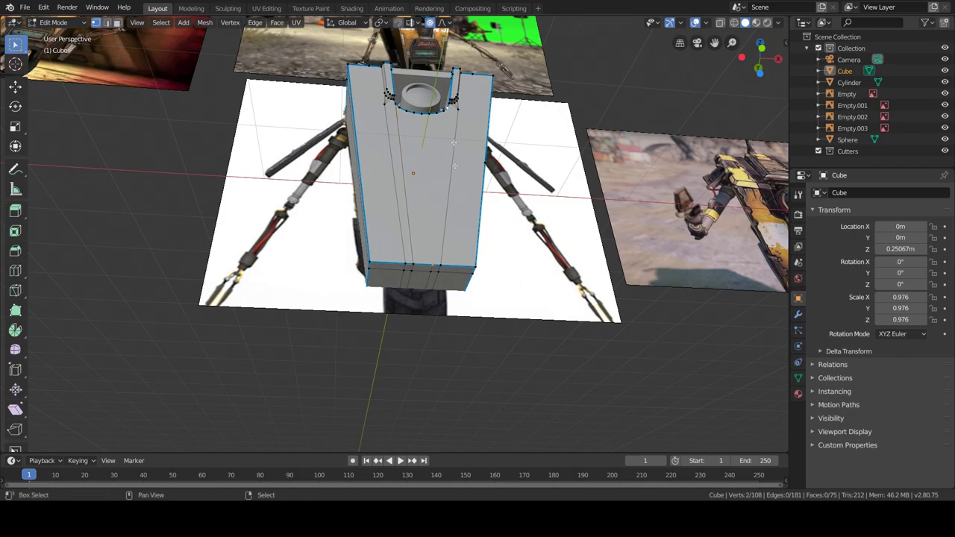
pyautogui.press('j')
pyautogui.moveTo(454, 142); pyautogui.dragTo(418, 224, button='middle')
pyautogui.scroll(-3, 418, 224)
pyautogui.scroll(4, 392, 298)
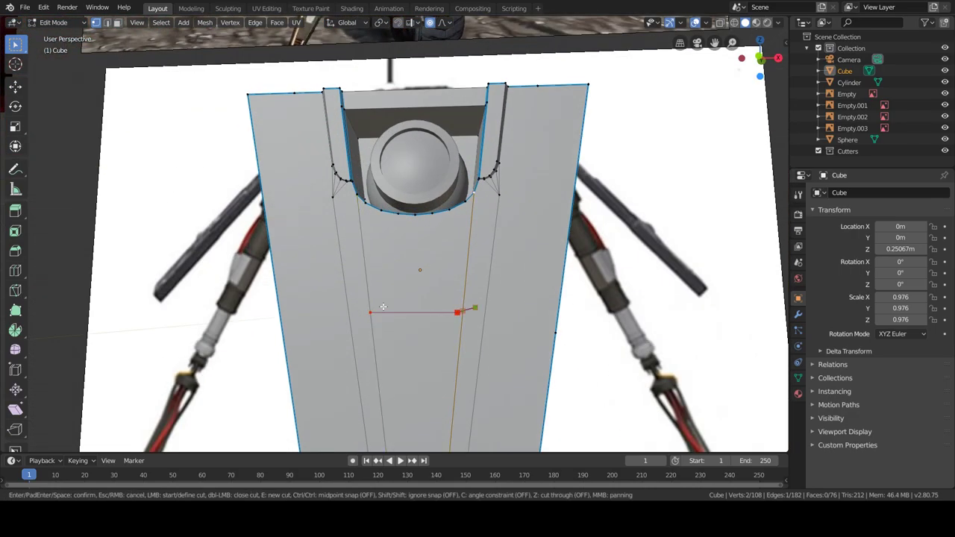
pyautogui.click(467, 297)
pyautogui.hotkey('shift', 'v')
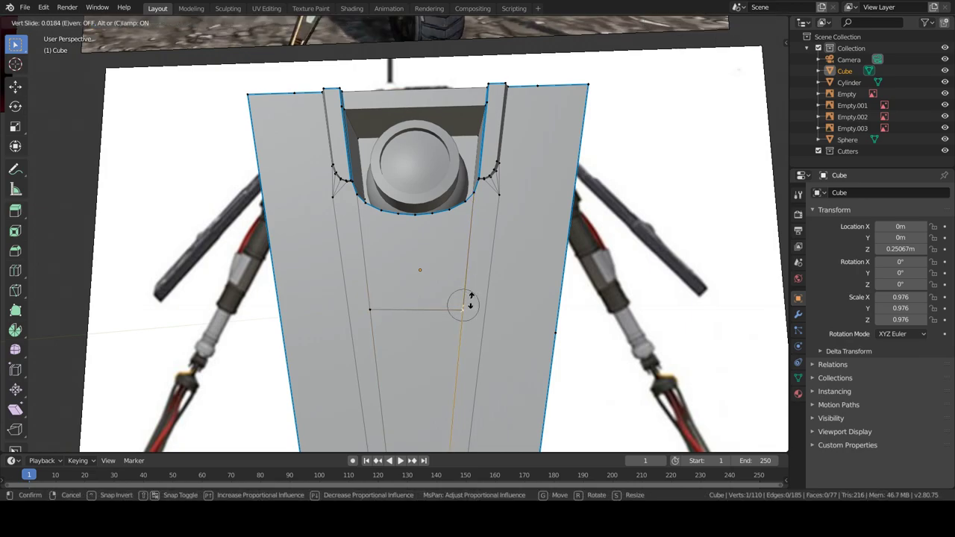
pyautogui.click(467, 297)
# - Select the path of faces under the sphere and delete them
pyautogui.press('3')
pyautogui.click(413, 278)
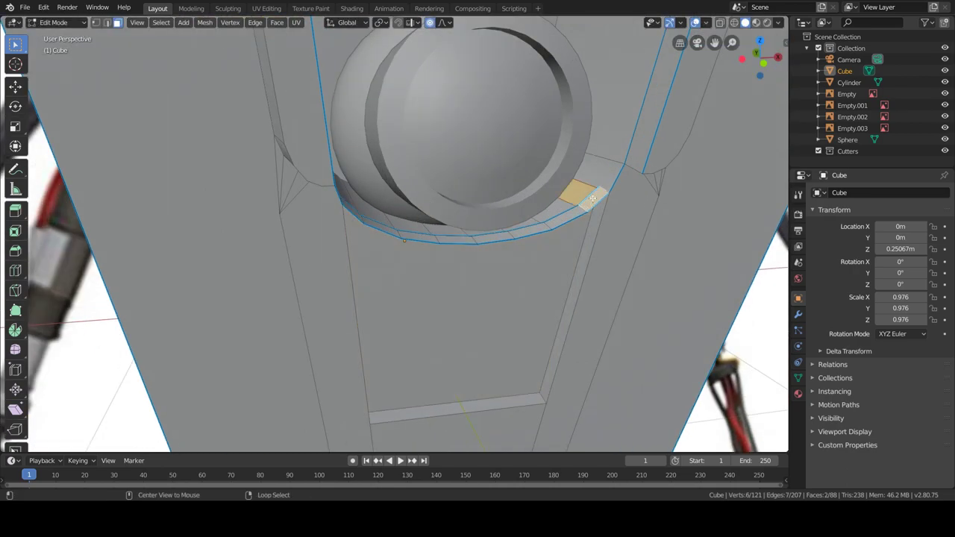
pyautogui.keyDown('ctrl'); pyautogui.click(373, 415); pyautogui.keyUp('ctrl')
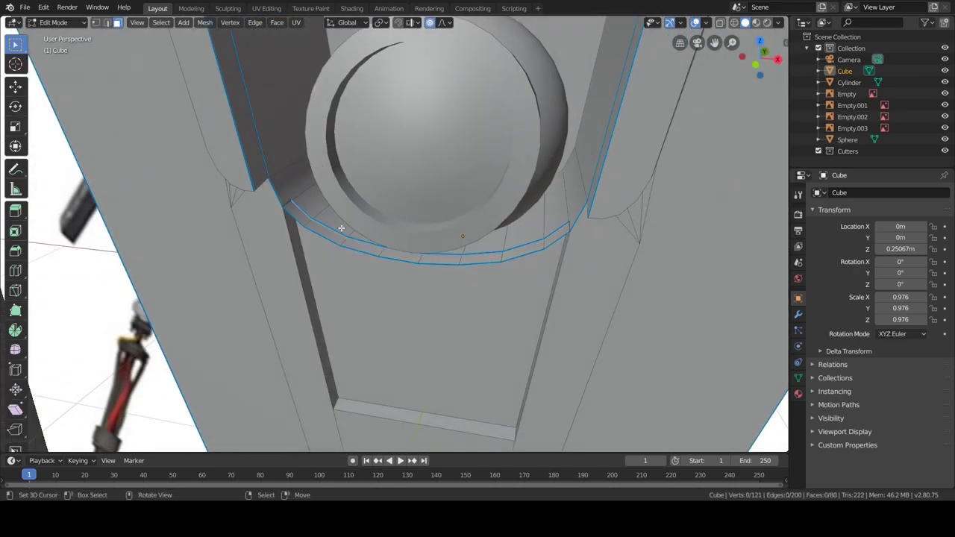
pyautogui.keyDown('ctrl'); pyautogui.click(560, 235); pyautogui.keyUp('ctrl')
pyautogui.press('x')
pyautogui.click(561, 235)
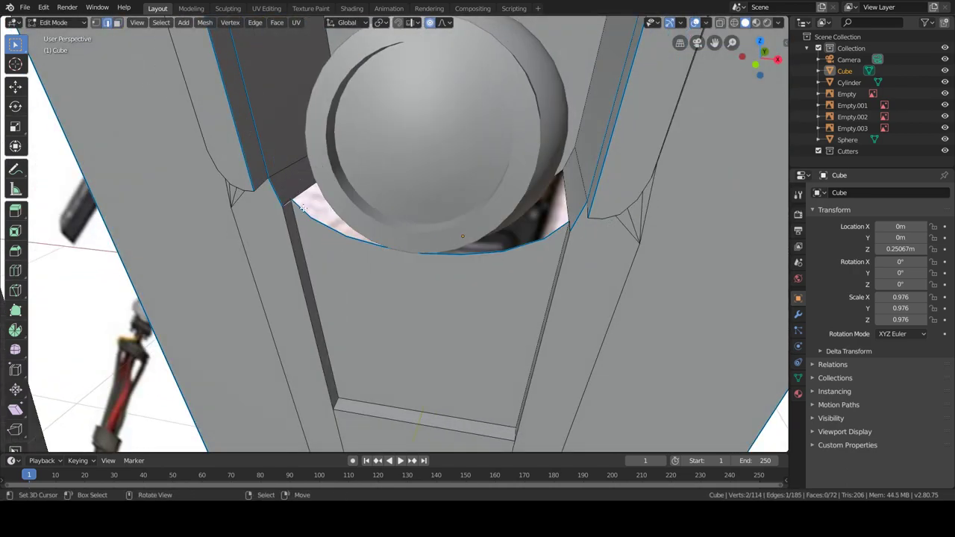
pyautogui.scroll(2, 297, 206)
# - Add an edge loop near the hole, merge two vertices, and bevel the two corner vertices
pyautogui.hotkey('ctrl', 'r')
pyautogui.click(265, 164)
pyautogui.press('1')
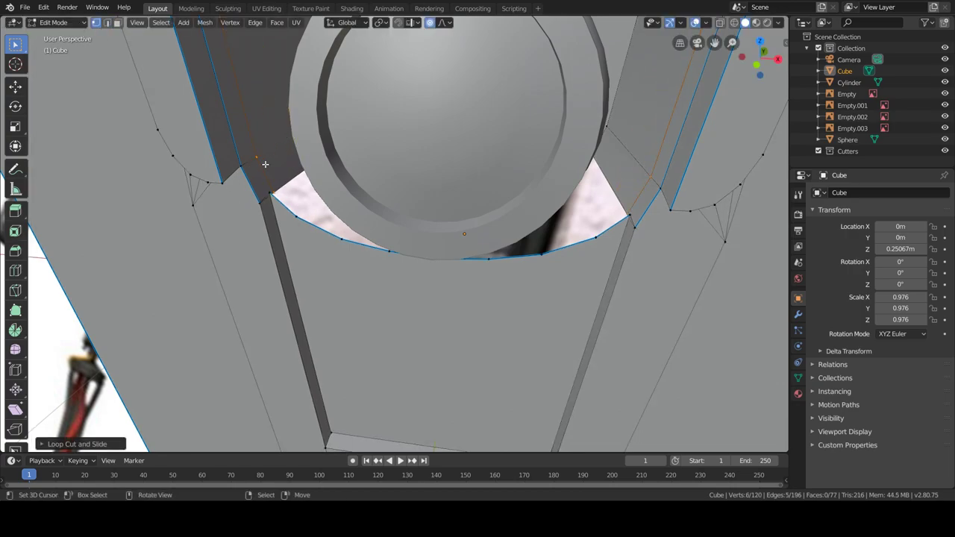
pyautogui.hotkey('alt', 'm')
pyautogui.click(297, 238)
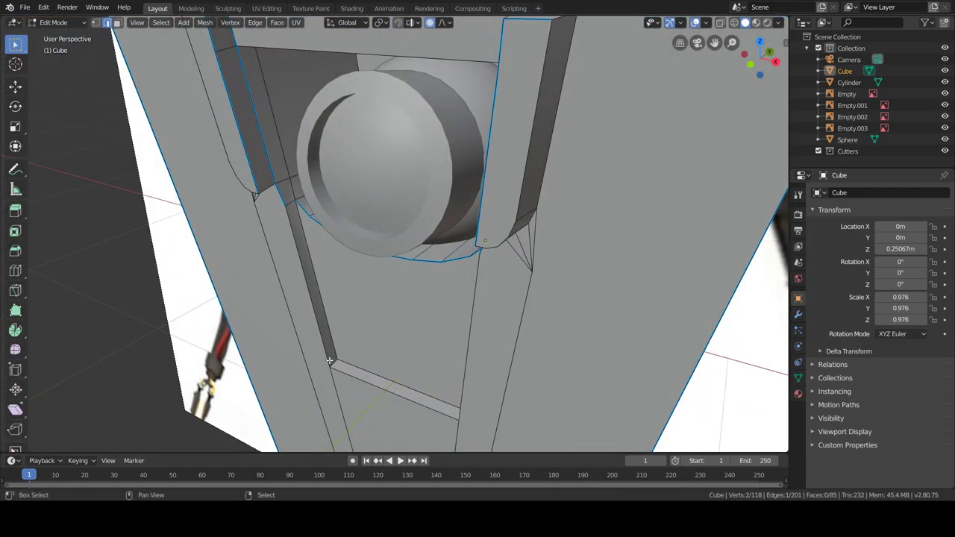
pyautogui.rightClick(473, 344)
pyautogui.click(422, 294)
pyautogui.click(619, 313)
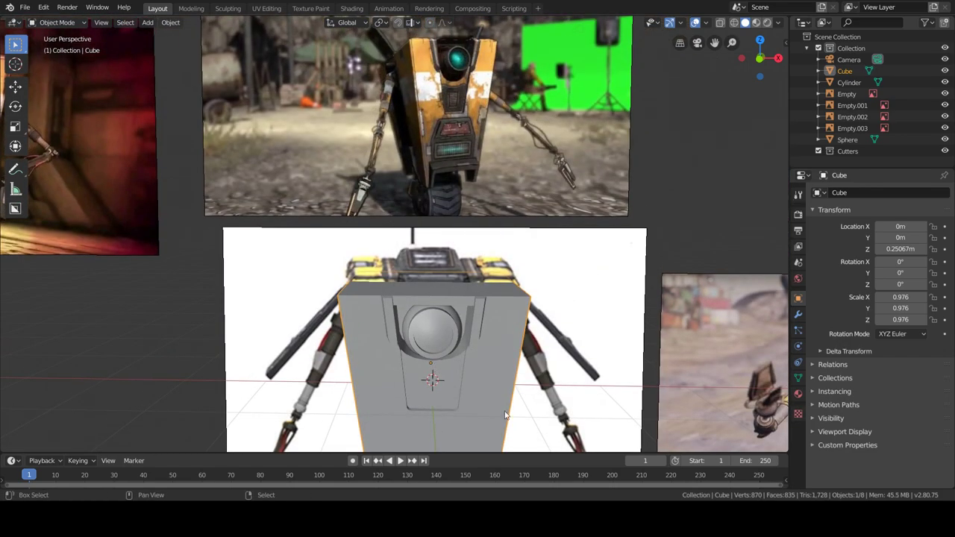
# - Add a small cube, move it low on the body, tilt it on X, and size it as a panel
pyautogui.hotkey('shift', 'a')
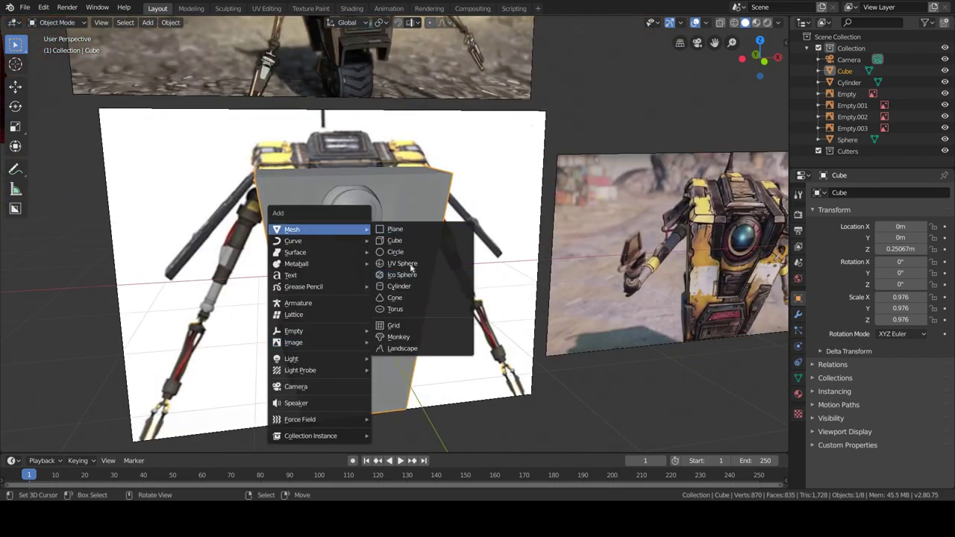
pyautogui.click(403, 246)
pyautogui.press('s')
pyautogui.press('s')
pyautogui.click(423, 317)
pyautogui.press('g')
pyautogui.click(502, 400)
pyautogui.press('r')
pyautogui.press('x')
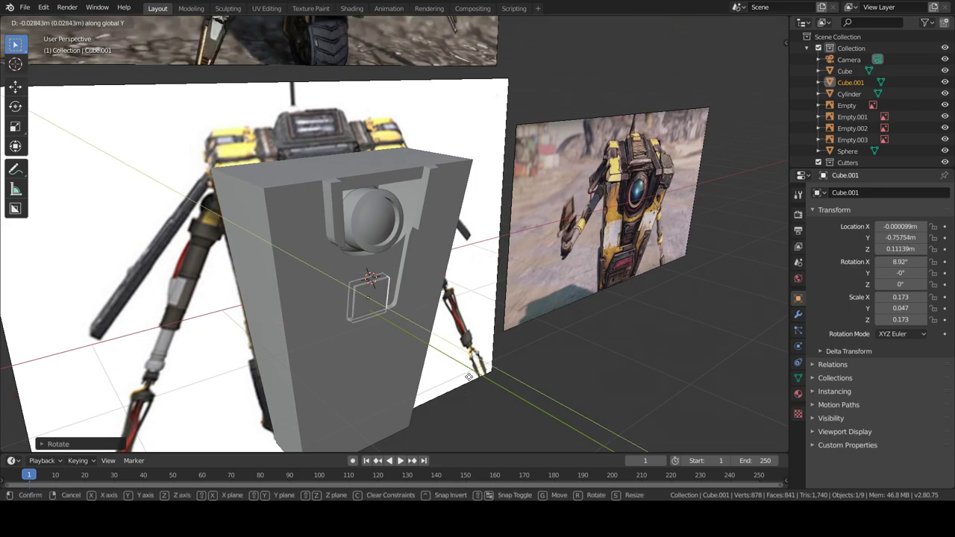
pyautogui.click(469, 377)
pyautogui.moveTo(468, 377); pyautogui.dragTo(418, 339, button='middle')
pyautogui.press('s')
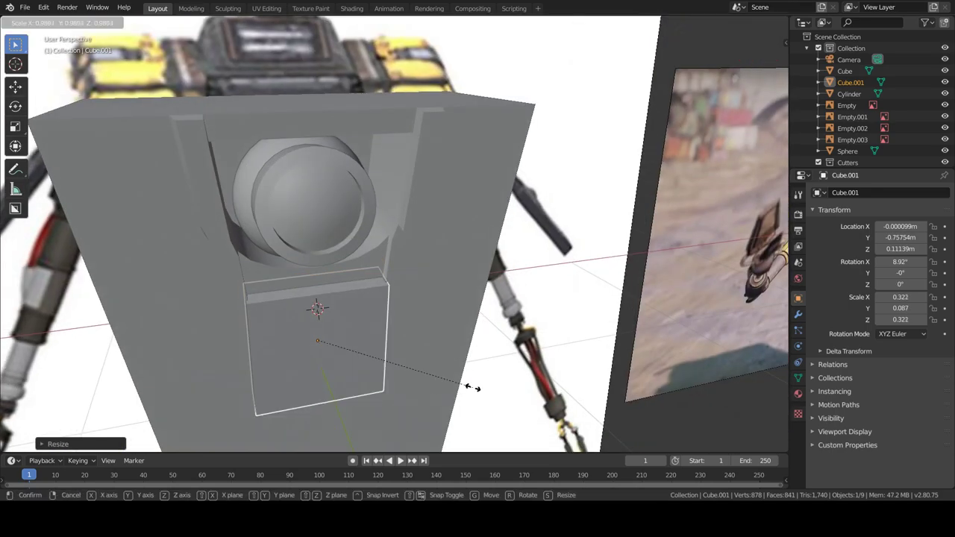
pyautogui.click(406, 369)
# - Duplicate the eye cylinder and place the copy below the eye
pyautogui.scroll(-3, 393, 362)
pyautogui.scroll(-2, 366, 335)
pyautogui.scroll(3, 366, 334)
pyautogui.click(336, 231)
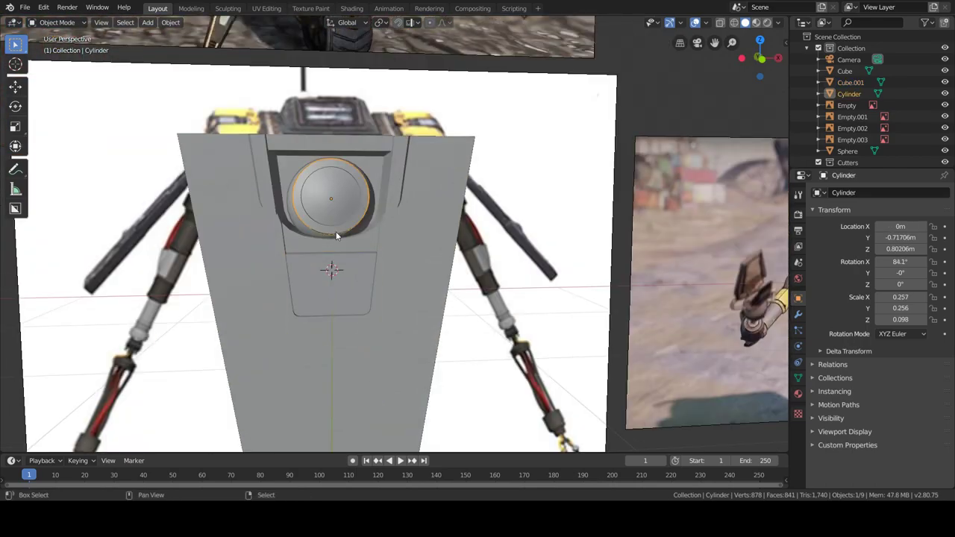
pyautogui.hotkey('shift', 'd')
pyautogui.click(351, 291)
# - Apply a Hard Ops boolean difference cut into the front panel, then select Cube.001 and the main body
pyautogui.press('q')
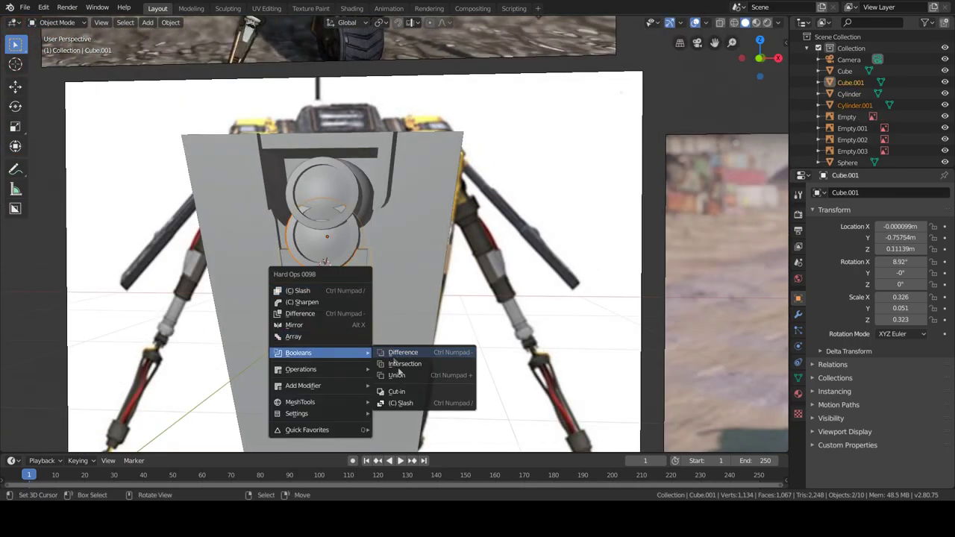
pyautogui.press('q')
pyautogui.click(403, 275)
pyautogui.scroll(-4, 343, 276)
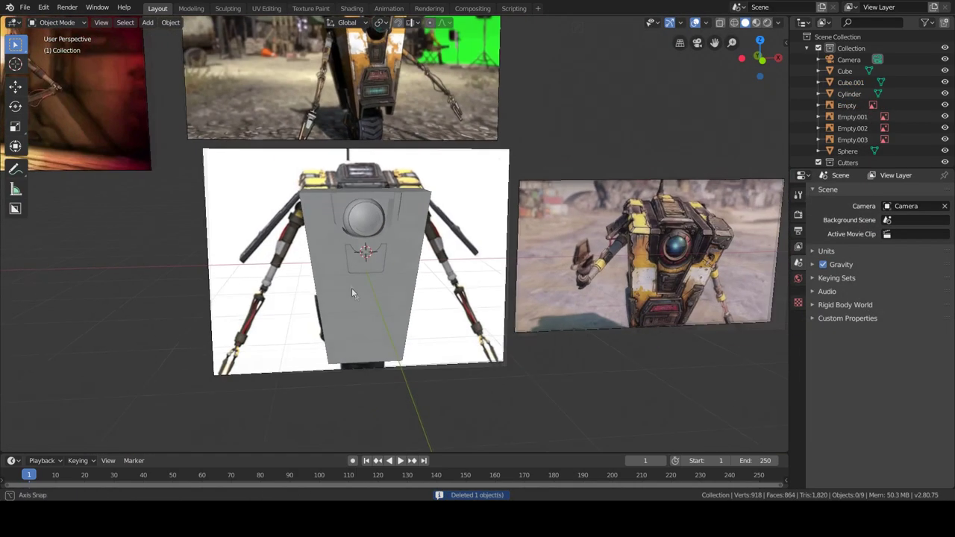
pyautogui.scroll(4, 347, 283)
pyautogui.click(336, 269)
pyautogui.scroll(-3, 340, 291)
pyautogui.scroll(-2, 341, 302)
pyautogui.click(346, 311)
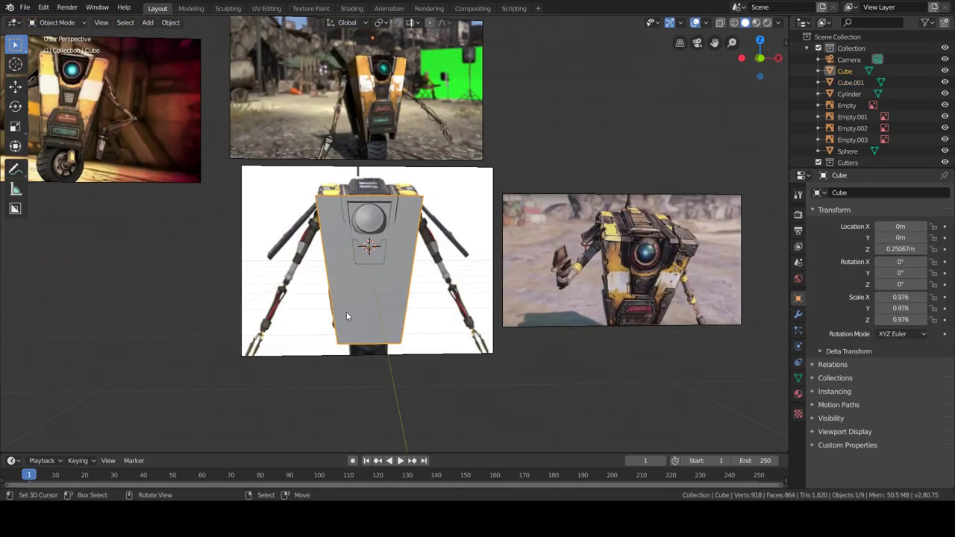
# - In Edit Mode, add horizontal edge loops around the robot's lower body
pyautogui.press('Tab')
pyautogui.moveTo(346, 311); pyautogui.dragTo(353, 304, button='middle')
pyautogui.moveTo(468, 317); pyautogui.dragTo(444, 320, button='middle')
pyautogui.hotkey('ctrl', 'r')
pyautogui.click(430, 298)
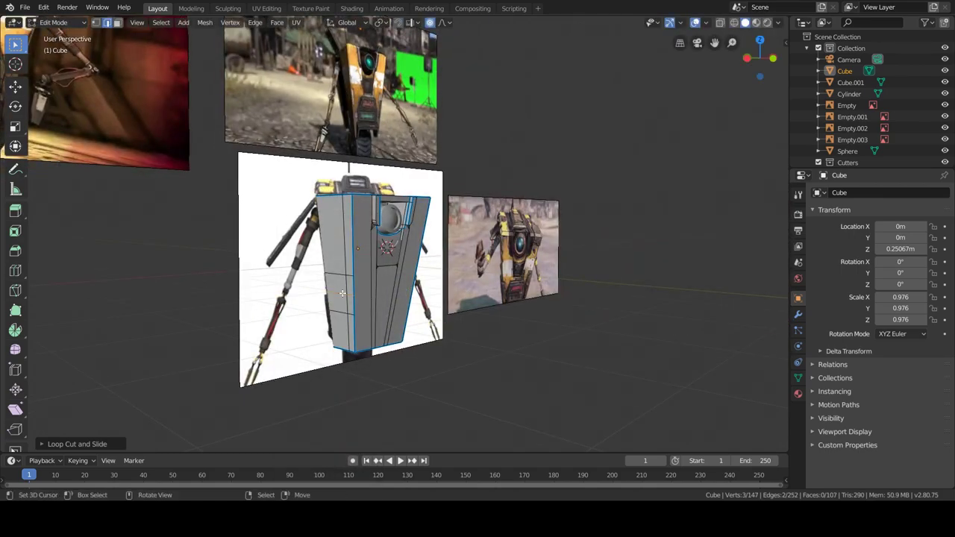
pyautogui.moveTo(342, 293); pyautogui.dragTo(396, 306, button='middle')
pyautogui.scroll(2, 405, 312)
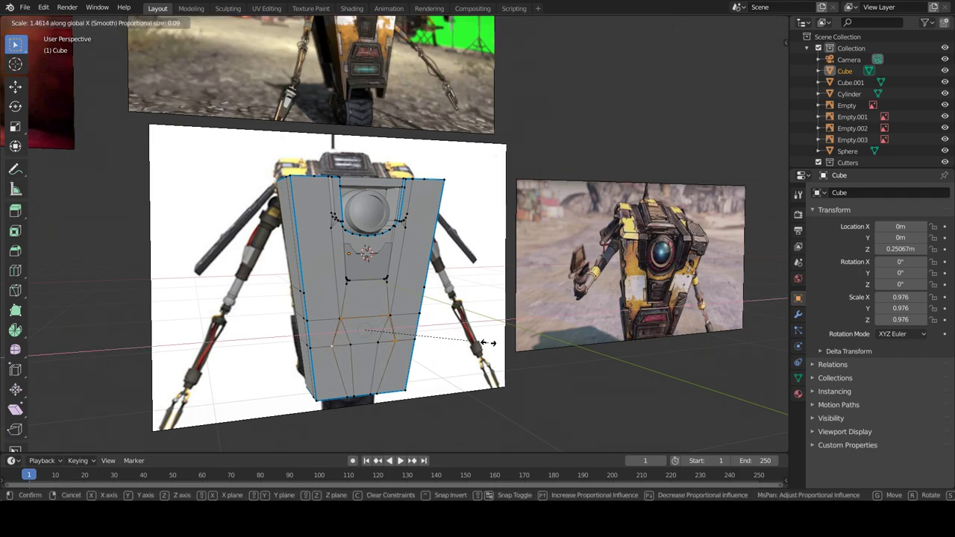
# - Merge the chosen lower-loop vertices and select the body's bottom vertices
pyautogui.click(340, 318)
pyautogui.scroll(4, 340, 319)
pyautogui.rightClick(426, 276)
pyautogui.click(438, 266)
pyautogui.keyDown('shift'); pyautogui.click(432, 275); pyautogui.keyUp('shift')
pyautogui.press('s')
pyautogui.click(297, 365)
pyautogui.keyDown('shift'); pyautogui.moveTo(297, 365); pyautogui.dragTo(314, 194, button='middle'); pyautogui.keyUp('shift')
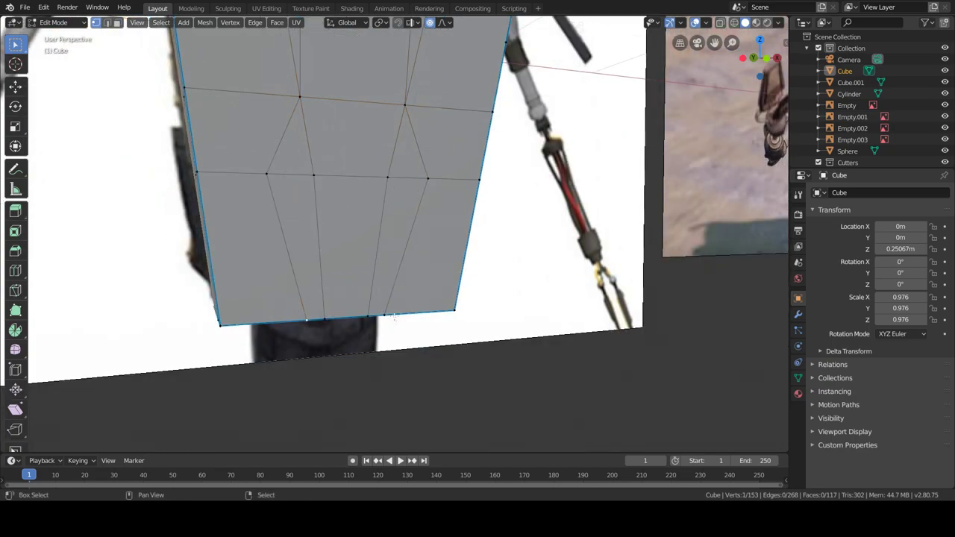
pyautogui.click(347, 319)
pyautogui.press('s')
pyautogui.press('x')
# - With snapping on, reposition the bottom vertices and scale them along X to taper the bottom
pyautogui.click(402, 25)
pyautogui.click(412, 22)
pyautogui.click(399, 67)
pyautogui.press('g')
pyautogui.click(318, 131)
pyautogui.click(412, 22)
pyautogui.press('g')
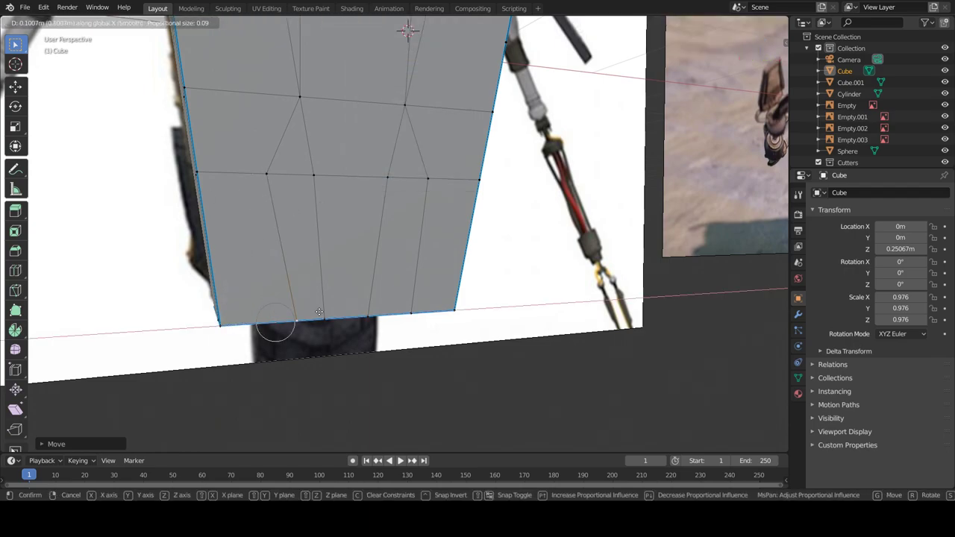
pyautogui.click(324, 312)
pyautogui.click(412, 22)
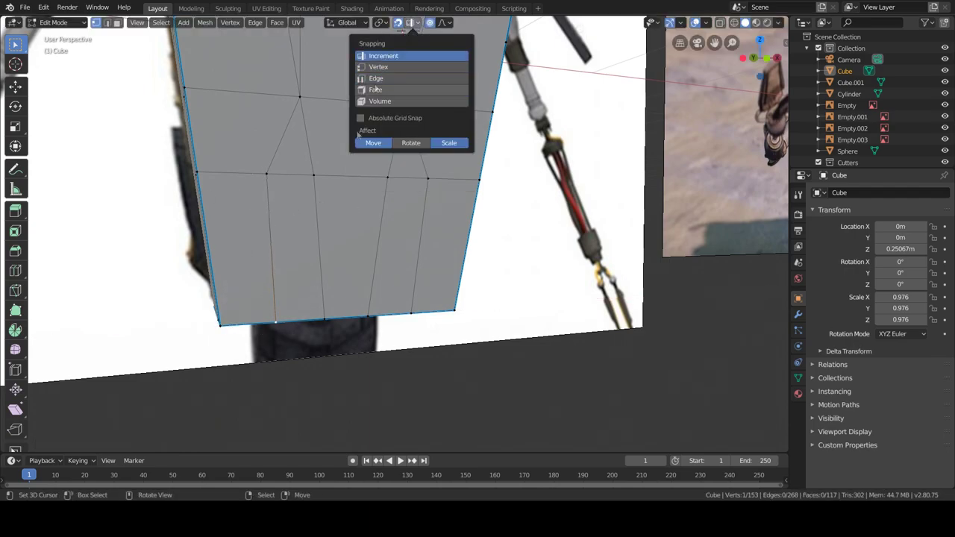
pyautogui.press('KP_1')
pyautogui.press('s')
pyautogui.press('x')
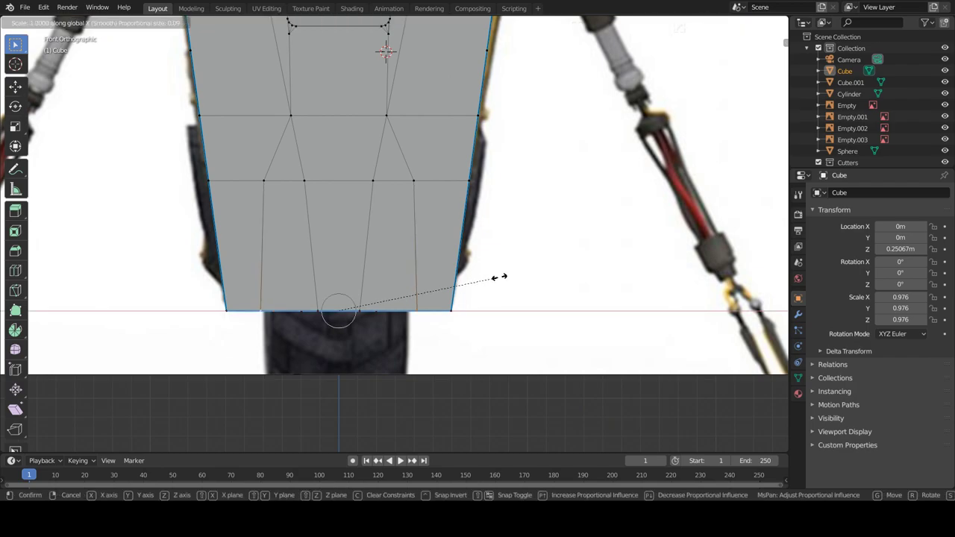
pyautogui.click(408, 310)
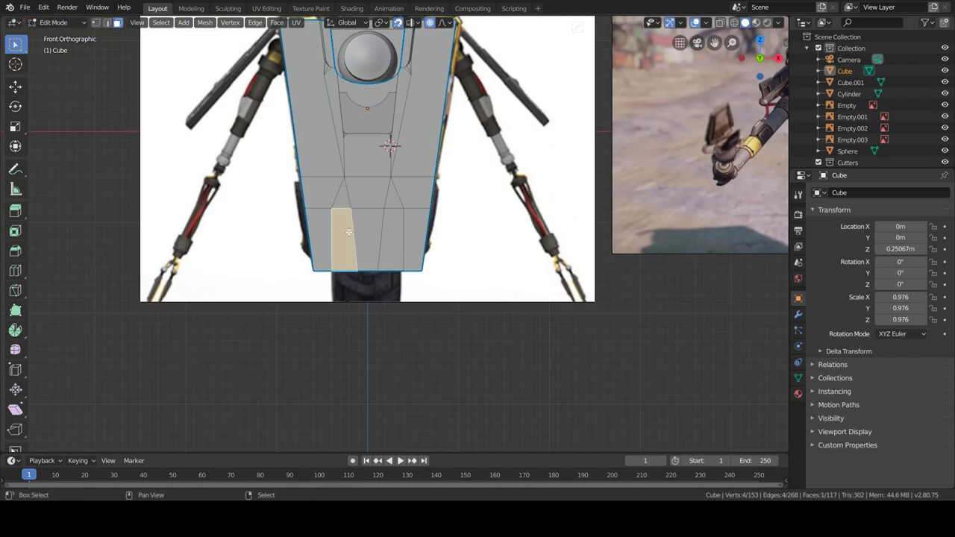
# - Extrude the lower front face, offset it along Y, and inset it into a recessed panel
pyautogui.moveTo(377, 203)
pyautogui.mouseDown(button='middle')
pyautogui.moveTo(423, 255)
pyautogui.moveTo(454, 363)
pyautogui.mouseUp(button='middle')
pyautogui.click(407, 254)
pyautogui.press('g')
pyautogui.press('y')
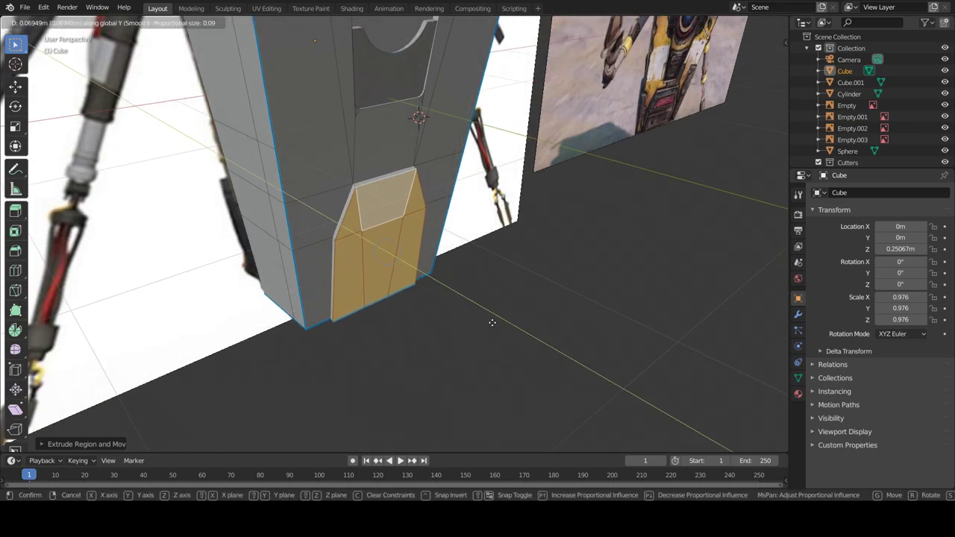
pyautogui.click(505, 323)
pyautogui.moveTo(505, 323)
pyautogui.mouseDown(button='middle')
pyautogui.moveTo(523, 224)
pyautogui.moveTo(412, 257)
pyautogui.mouseUp(button='middle')
pyautogui.press('i')
pyautogui.click(552, 213)
pyautogui.moveTo(530, 259); pyautogui.dragTo(561, 237, button='middle')
pyautogui.press('i')
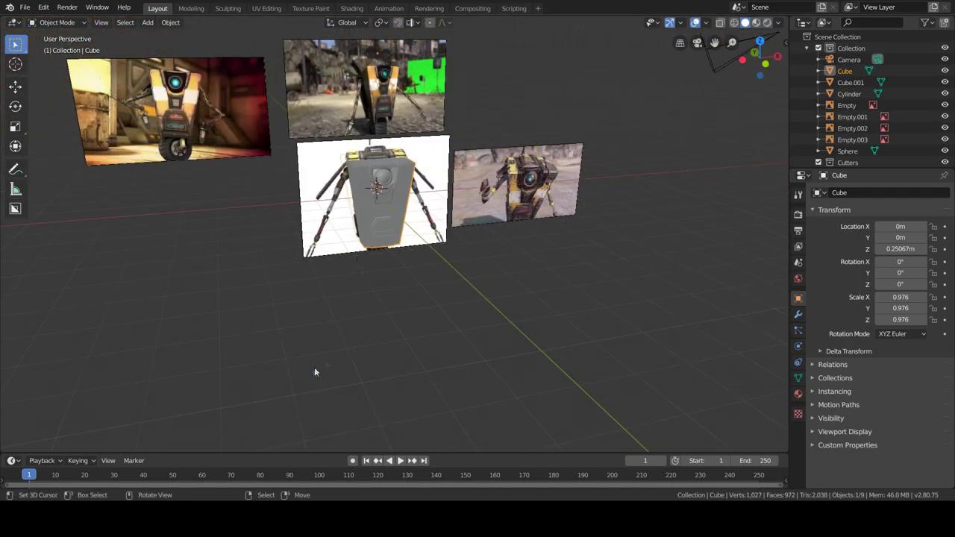
# - Add a cube, lower it along Z, and scale it into a narrow block at the body's bottom
pyautogui.hotkey('shift', 'a')
pyautogui.click(422, 285)
pyautogui.press('g')
pyautogui.press('z')
pyautogui.click(444, 419)
pyautogui.press('s')
pyautogui.press('x')
pyautogui.click(505, 367)
pyautogui.moveTo(505, 367)
pyautogui.mouseDown(button='middle')
pyautogui.moveTo(470, 354)
pyautogui.moveTo(405, 166)
pyautogui.moveTo(411, 250)
pyautogui.moveTo(565, 292)
pyautogui.moveTo(657, 297)
pyautogui.moveTo(549, 299)
pyautogui.mouseUp(button='middle')
pyautogui.click(624, 293)
# - Position the cutter cube and subtract it from the body with a Difference boolean
pyautogui.press('g')
pyautogui.press('z')
pyautogui.hotkey('ctrl', 'shift', 'b')
pyautogui.click(523, 178)
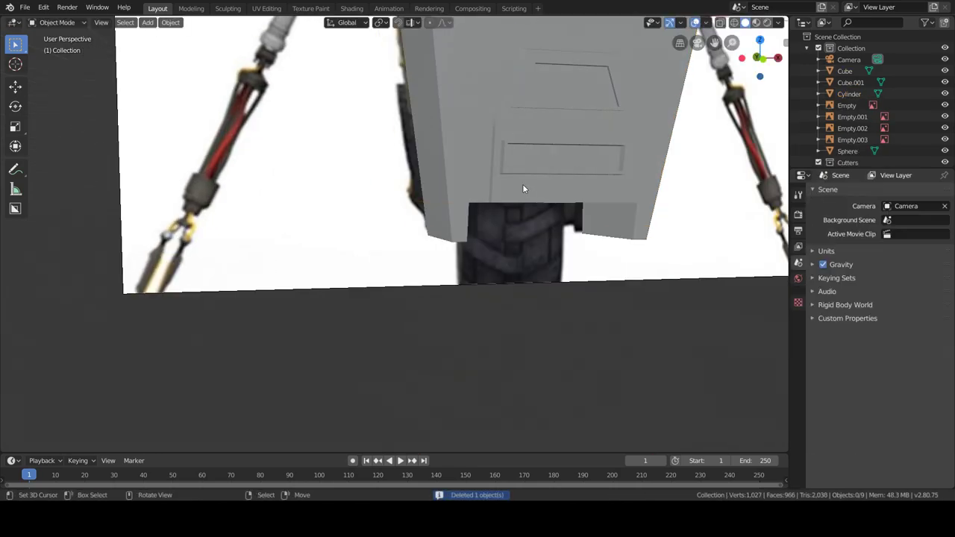
# - Fill the open gap in the body's cut bottom with a new face
pyautogui.press('Tab')
pyautogui.moveTo(525, 189)
pyautogui.mouseDown(button='middle')
pyautogui.moveTo(563, 193)
pyautogui.moveTo(579, 223)
pyautogui.mouseUp(button='middle')
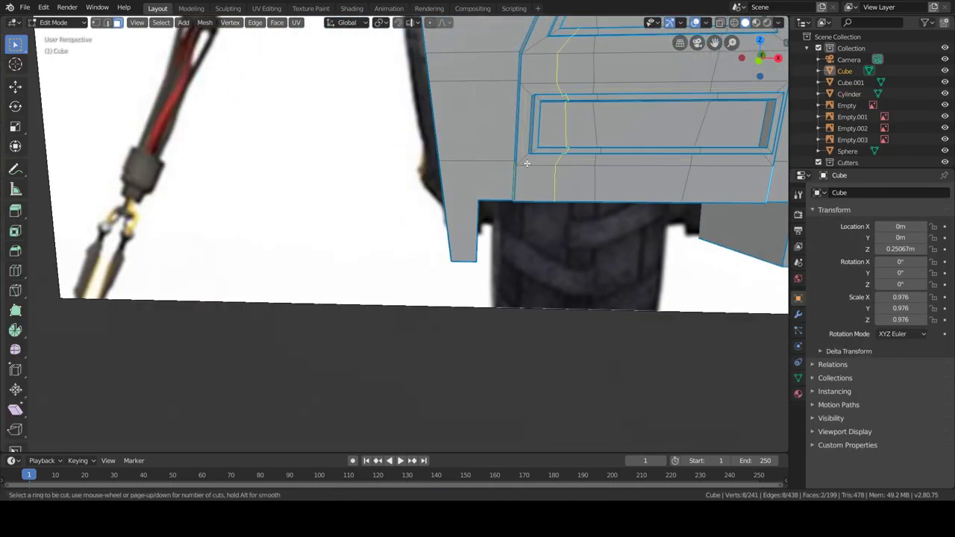
pyautogui.moveTo(518, 170)
pyautogui.mouseDown(button='middle')
pyautogui.moveTo(567, 217)
pyautogui.moveTo(691, 241)
pyautogui.mouseUp(button='middle')
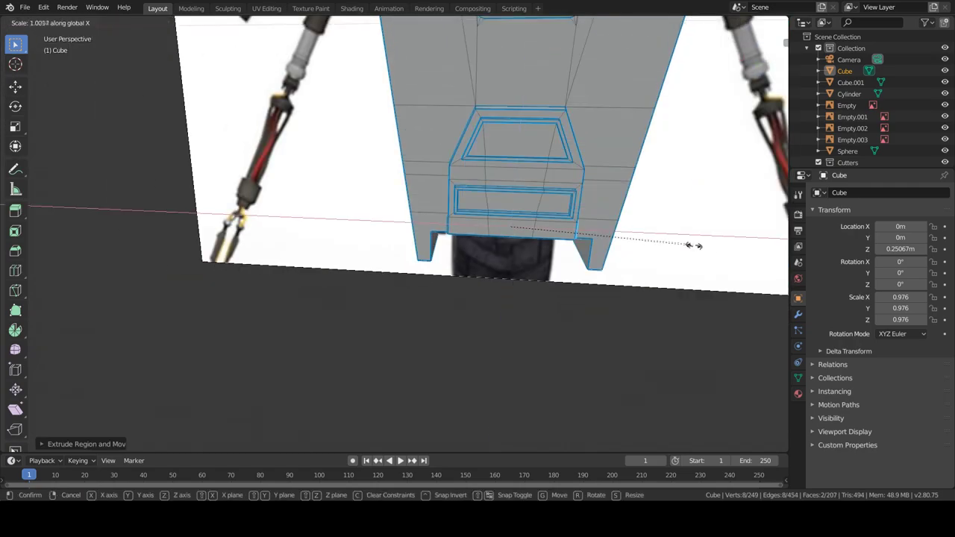
pyautogui.click(694, 245)
pyautogui.moveTo(694, 245); pyautogui.dragTo(522, 187, button='middle')
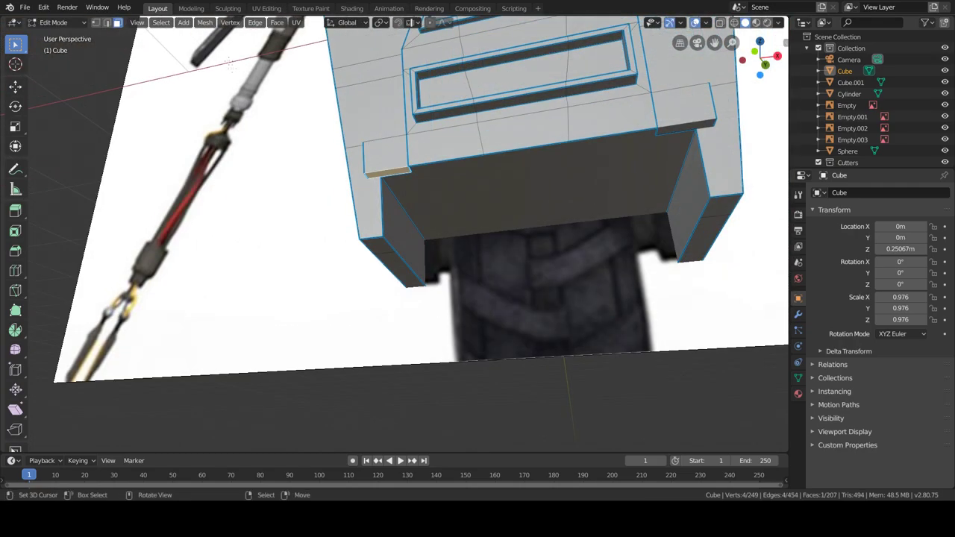
pyautogui.scroll(2, 479, 175)
pyautogui.scroll(2, 447, 152)
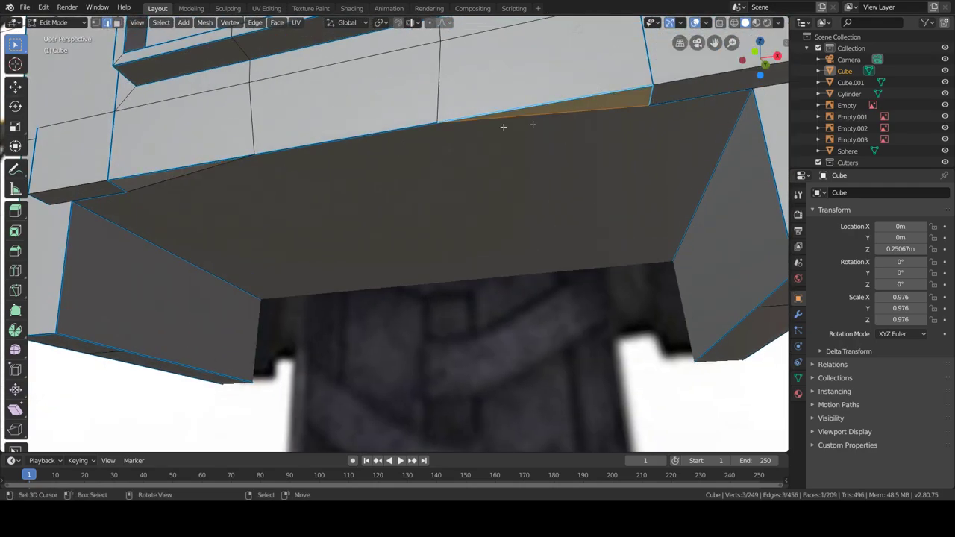
pyautogui.keyDown('shift'); pyautogui.click(228, 169); pyautogui.keyUp('shift')
pyautogui.press('f')
pyautogui.press('KP_Decimal')
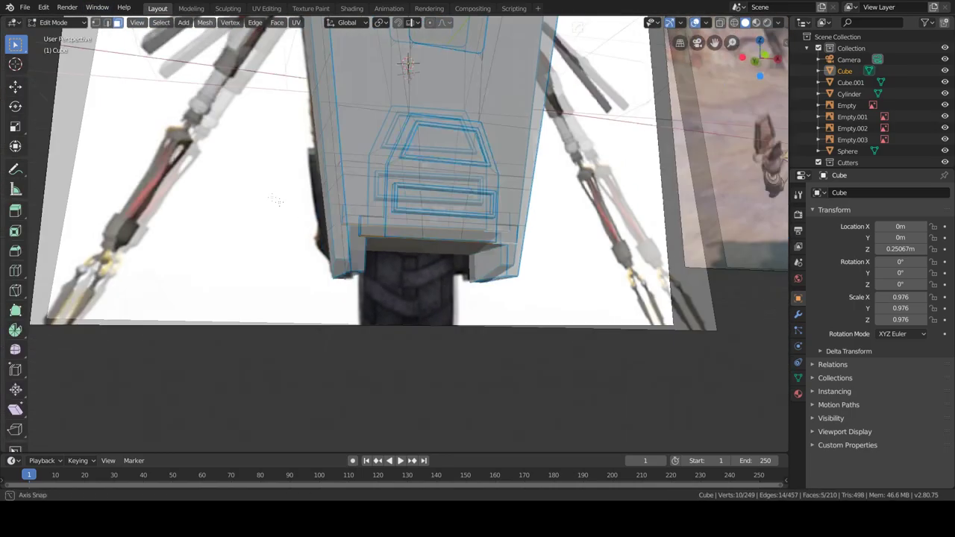
# - Move a strip of the body's front faces along the Y axis
pyautogui.scroll(-4, 390, 219)
pyautogui.scroll(2, 518, 266)
pyautogui.scroll(2, 448, 186)
pyautogui.scroll(3, 203, 64)
pyautogui.keyDown('ctrl'); pyautogui.click(418, 220); pyautogui.keyUp('ctrl')
pyautogui.moveTo(418, 220); pyautogui.dragTo(485, 305, button='middle')
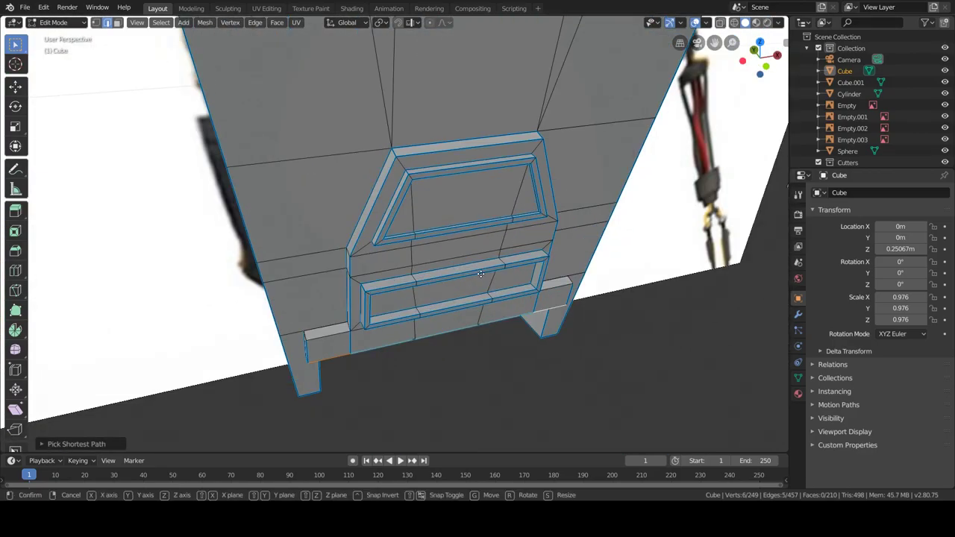
pyautogui.press('g')
pyautogui.press('y')
pyautogui.click(420, 379)
# - Extrude the strip of bottom faces outward into a protruding ledge
pyautogui.moveTo(420, 380)
pyautogui.mouseDown(button='middle')
pyautogui.moveTo(475, 356)
pyautogui.moveTo(124, 28)
pyautogui.moveTo(359, 216)
pyautogui.mouseUp(button='middle')
pyautogui.keyDown('ctrl'); pyautogui.click(359, 217); pyautogui.keyUp('ctrl')
pyautogui.press('e')
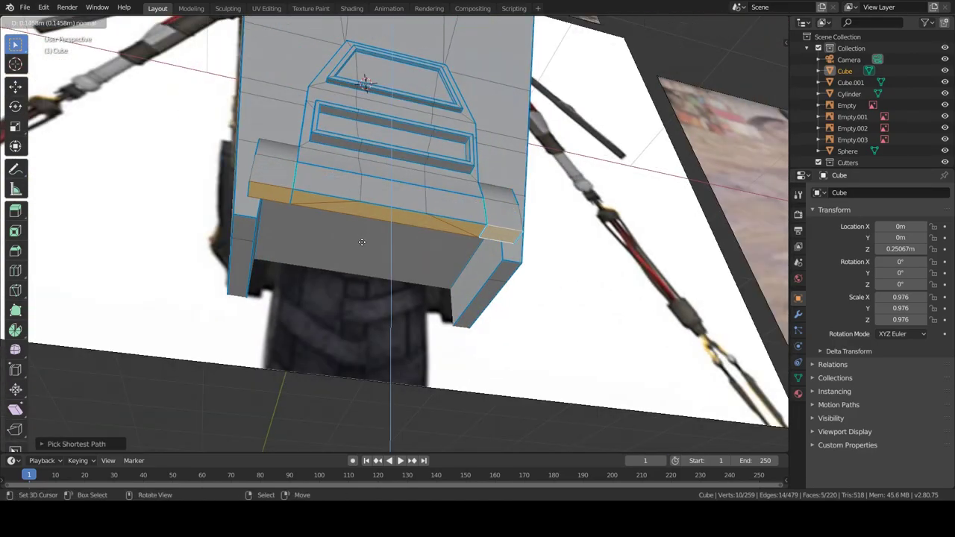
pyautogui.click(361, 242)
pyautogui.scroll(-5, 362, 242)
pyautogui.moveTo(361, 243)
pyautogui.mouseDown(button='middle')
pyautogui.moveTo(462, 377)
pyautogui.moveTo(497, 334)
pyautogui.mouseUp(button='middle')
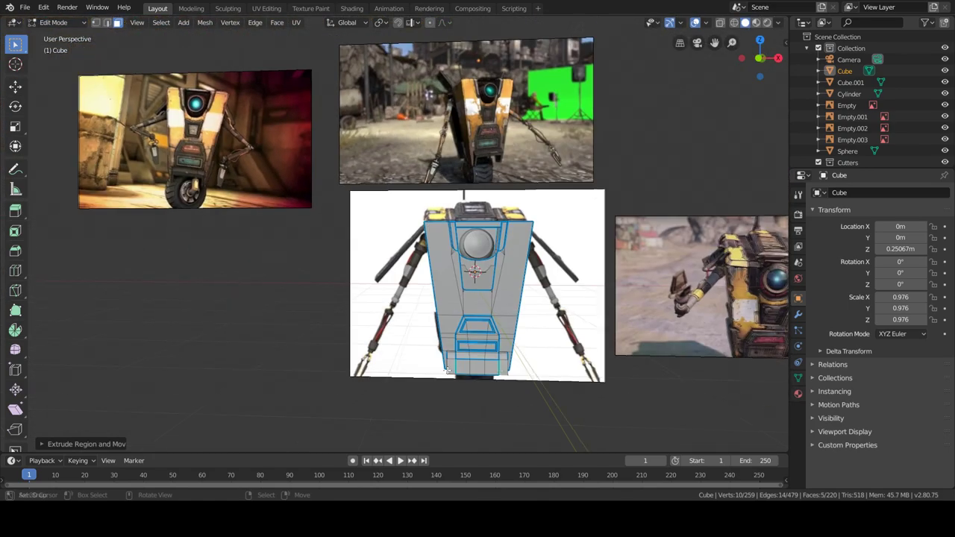
# - Select two bottom faces, return to Object Mode, and add a new cube
pyautogui.press('Tab')
pyautogui.hotkey('ctrl', 'Tab')
pyautogui.click(506, 285)
pyautogui.scroll(3, 495, 376)
pyautogui.keyDown('shift'); pyautogui.click(492, 401); pyautogui.keyUp('shift')
pyautogui.rightClick(482, 272)
pyautogui.hotkey('ctrl', 'Tab')
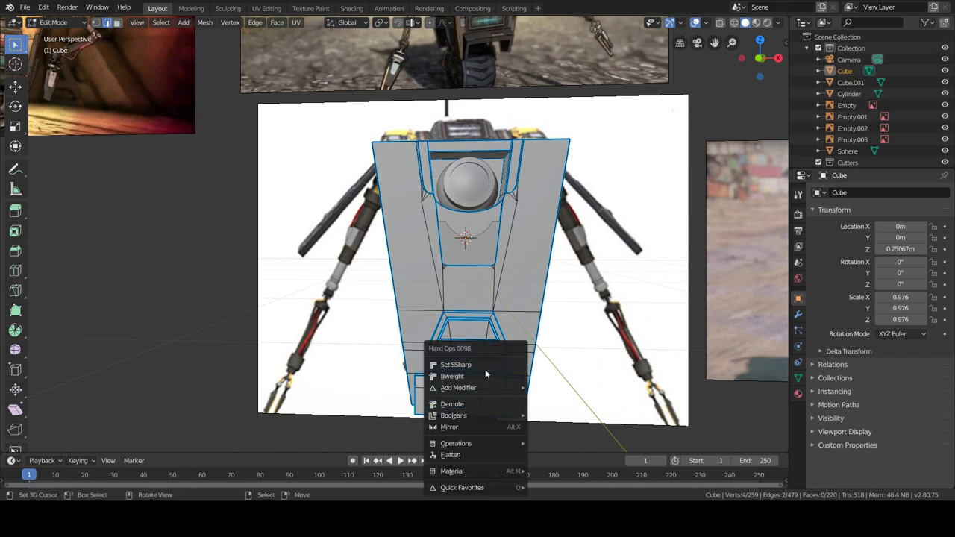
pyautogui.click(464, 363)
pyautogui.hotkey('shift', 'a')
pyautogui.click(553, 292)
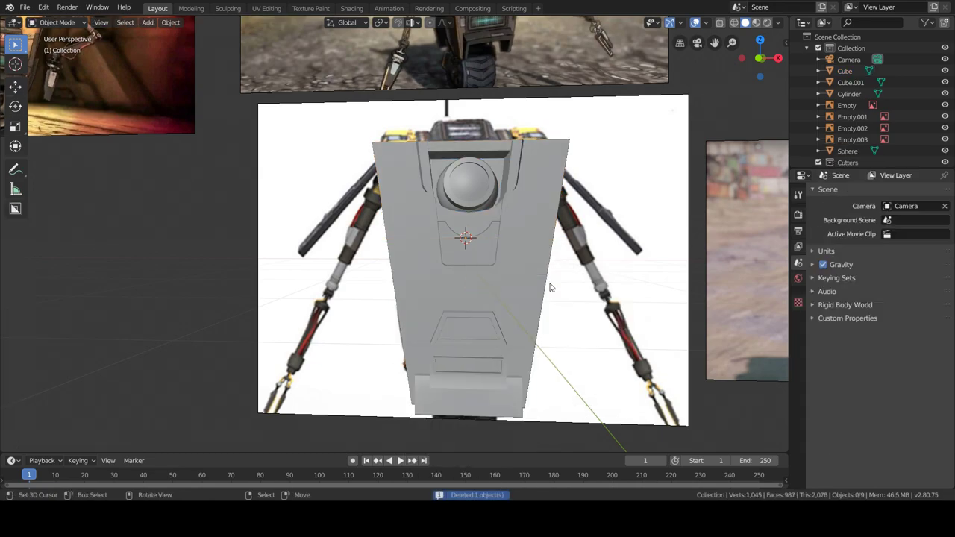
# - Lower the new cube beneath the body and narrow it along X
pyautogui.press('g')
pyautogui.press('z')
pyautogui.click(597, 50)
pyautogui.press('s')
pyautogui.press('x')
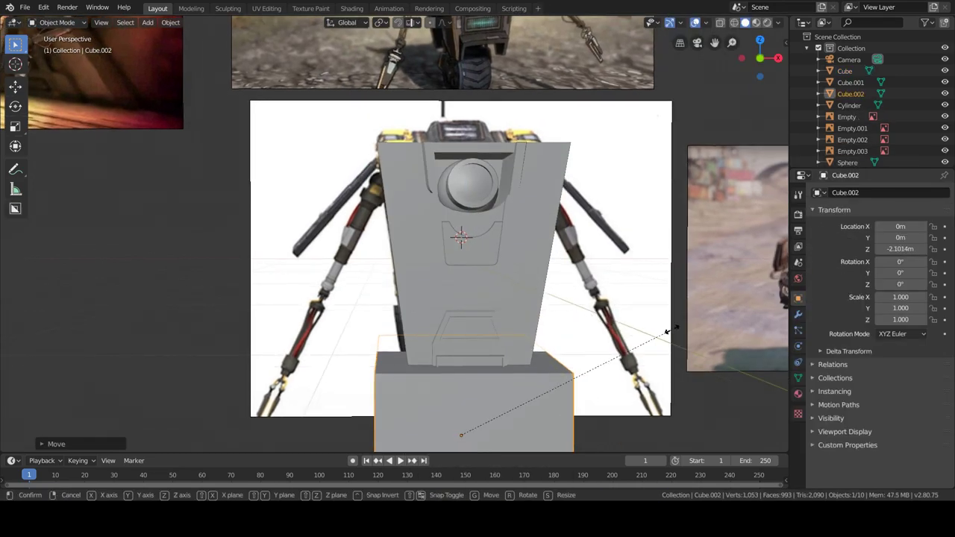
pyautogui.click(565, 384)
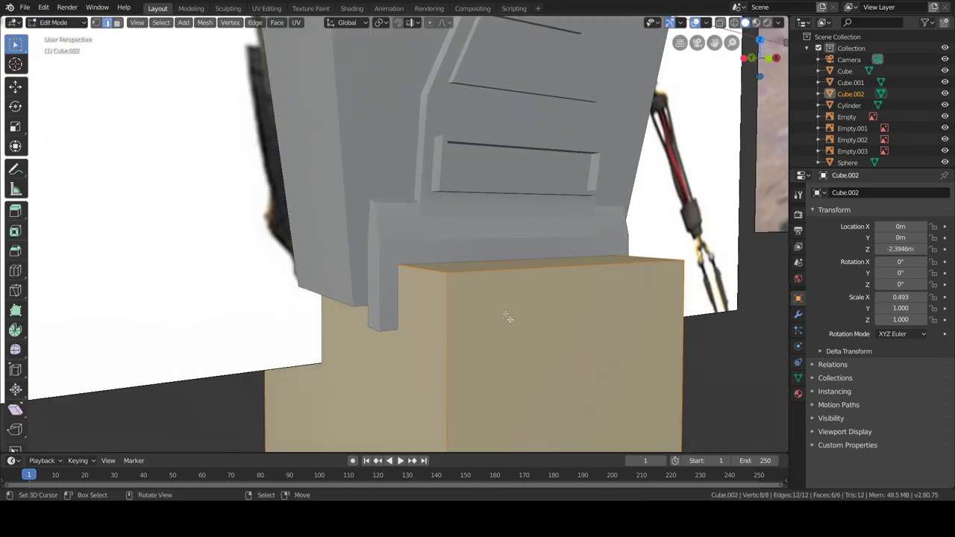
pyautogui.press('Tab')
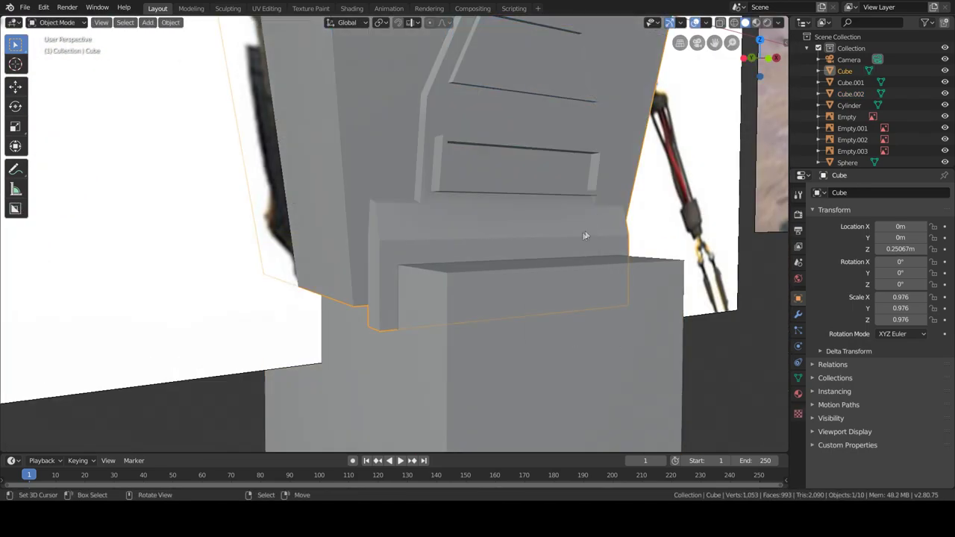
pyautogui.scroll(-3, 588, 225)
pyautogui.scroll(-5, 523, 239)
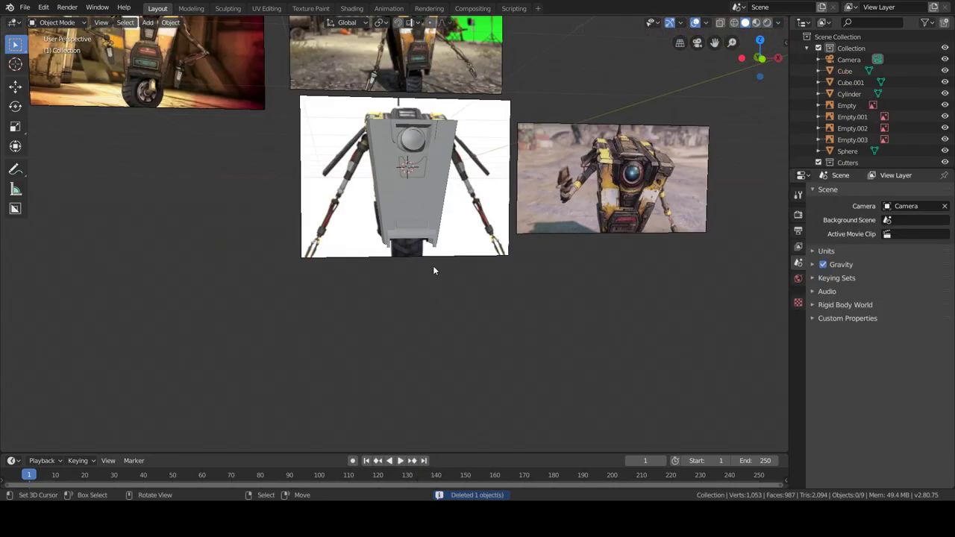
# - Add a cylinder rotated on X, delete its right half, and add a Mirror modifier
pyautogui.hotkey('shift', 'a')
pyautogui.click(490, 322)
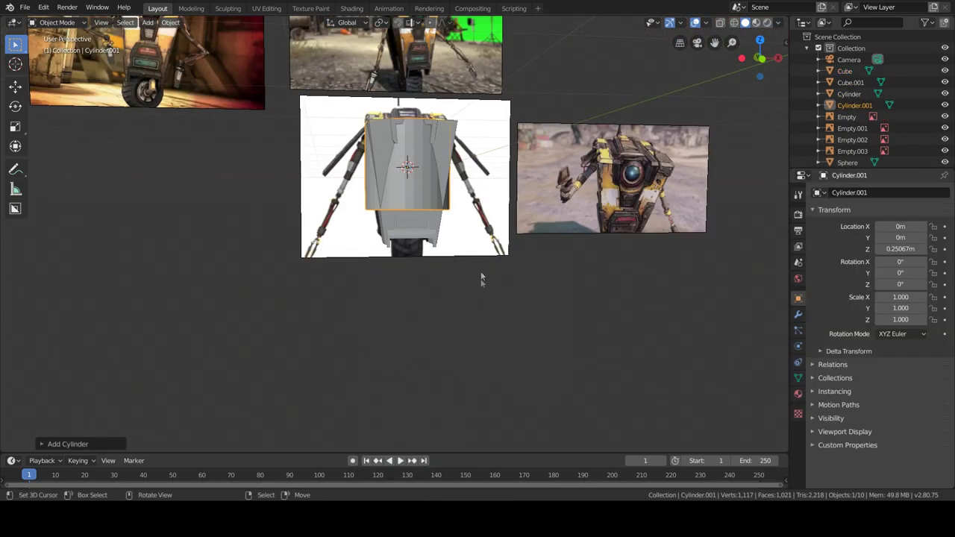
pyautogui.press('r')
pyautogui.press('x')
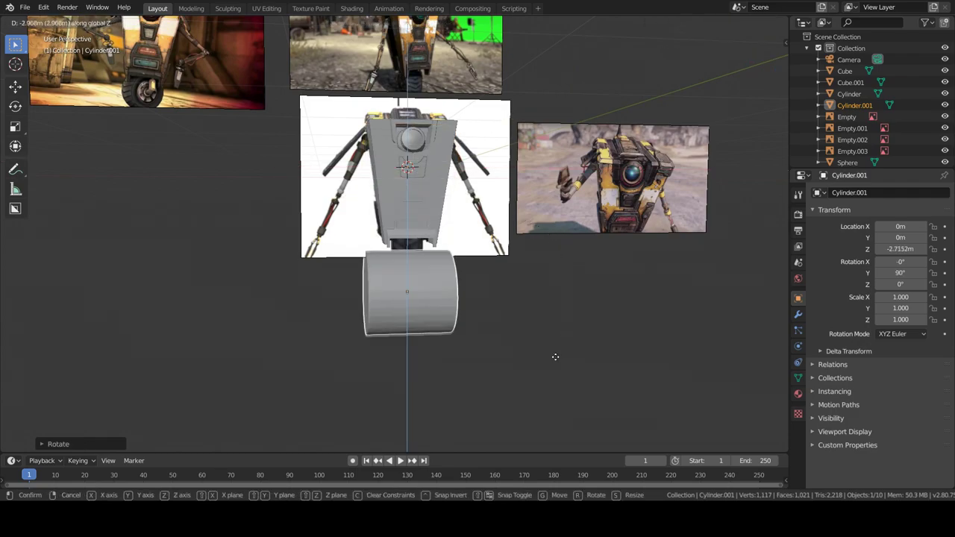
pyautogui.press('x')
pyautogui.click(439, 307)
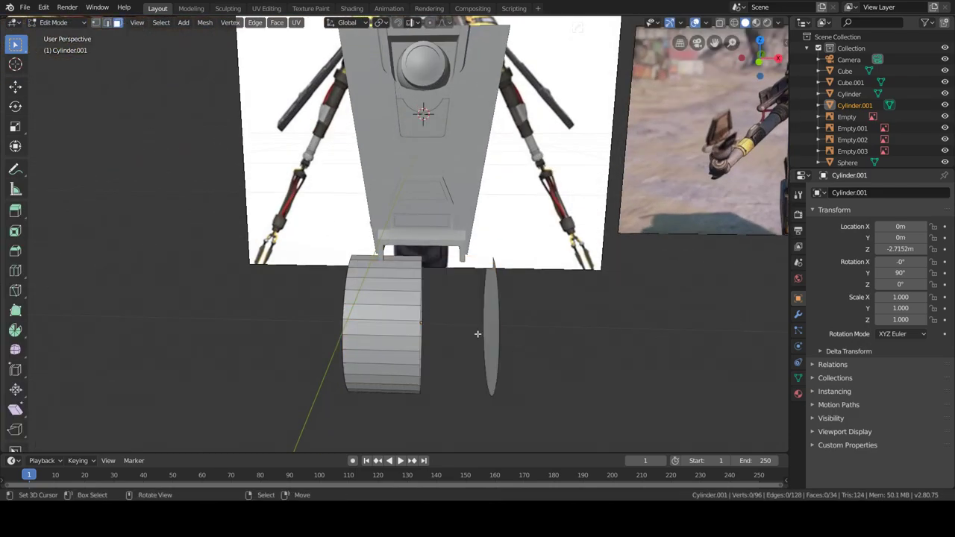
pyautogui.click(798, 315)
pyautogui.click(829, 193)
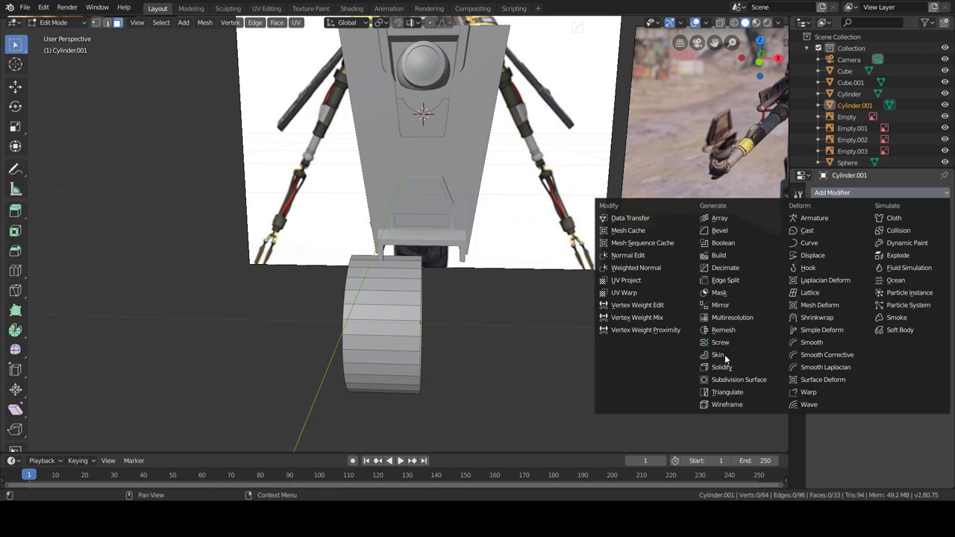
pyautogui.click(720, 305)
# - Thin the wheel half along X and rotate its rim vertices around X
pyautogui.press('a')
pyautogui.moveTo(367, 373); pyautogui.dragTo(420, 351, button='middle')
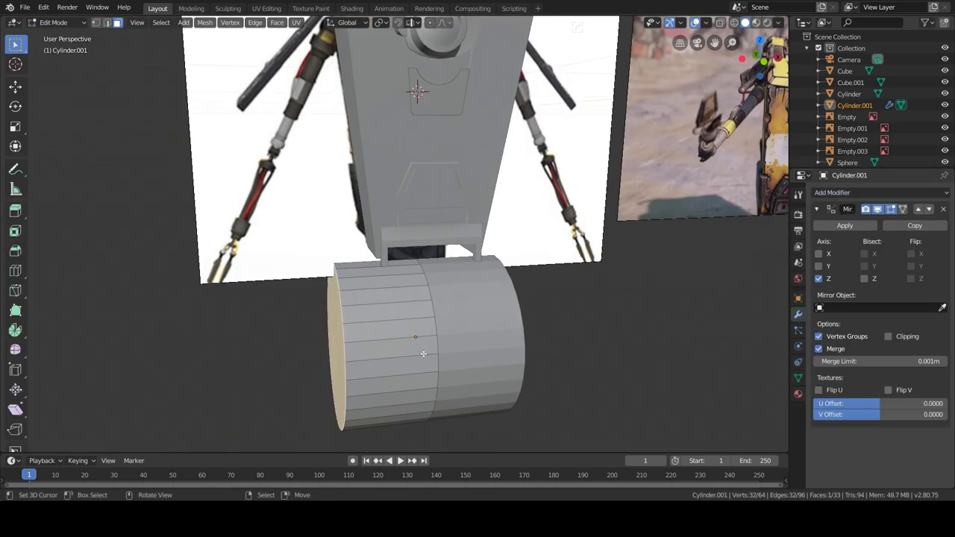
pyautogui.press('g')
pyautogui.press('x')
pyautogui.click(470, 341)
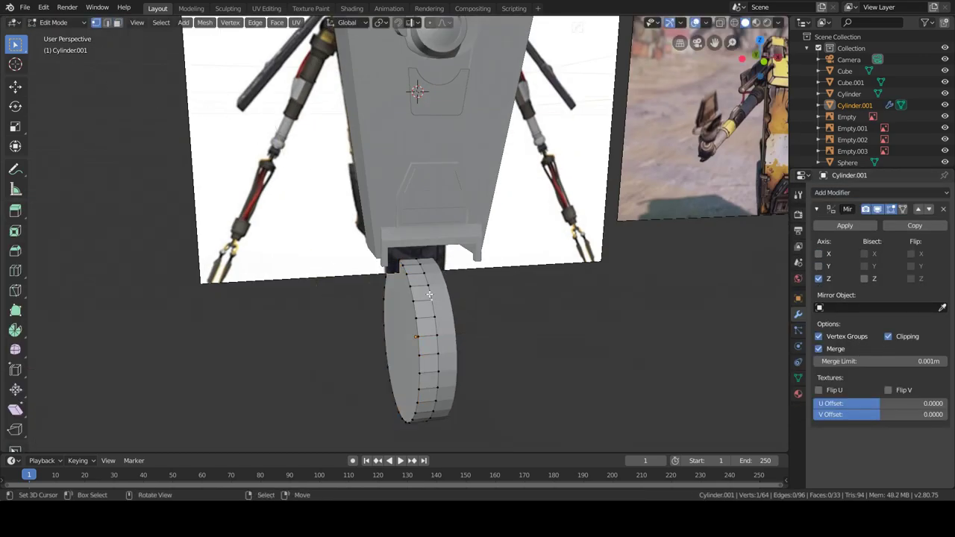
pyautogui.press('r')
pyautogui.press('x')
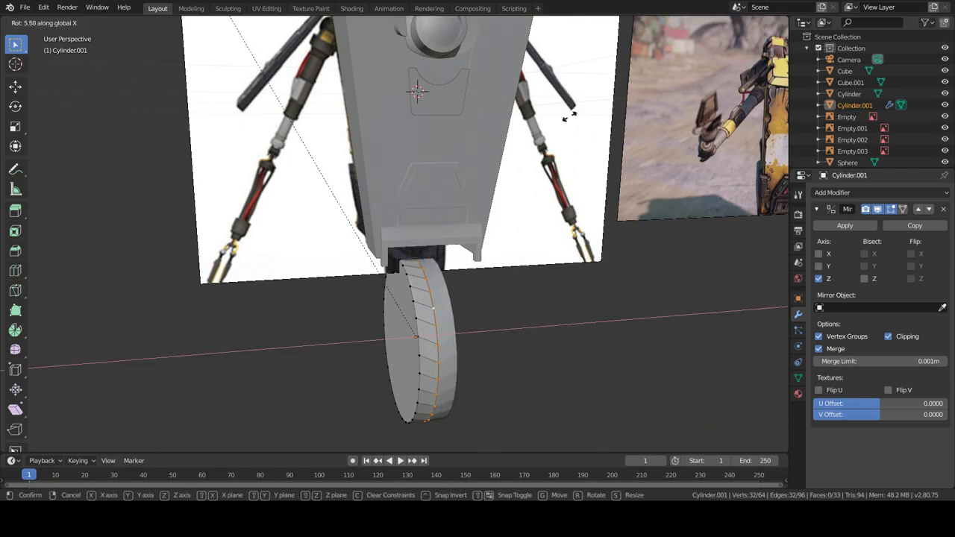
pyautogui.click(570, 116)
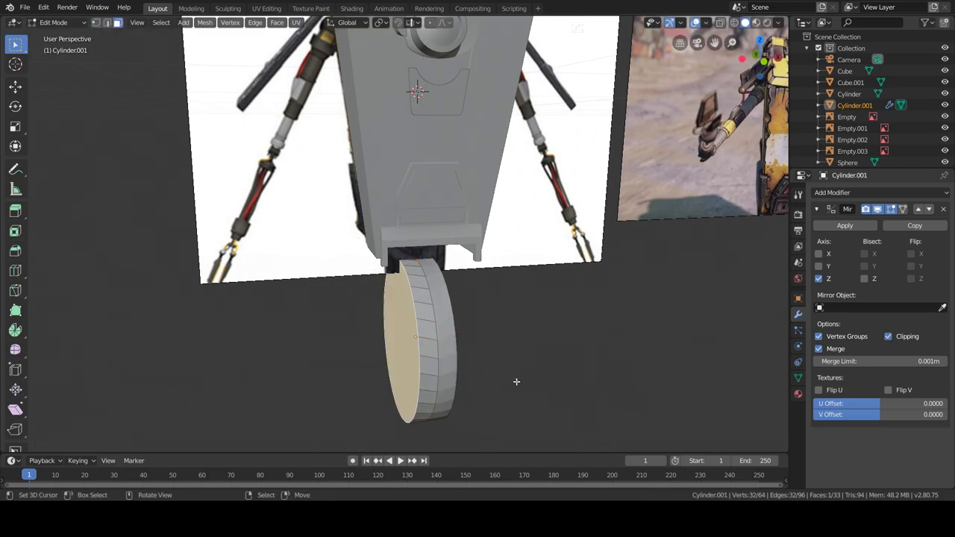
pyautogui.press('g')
pyautogui.press('x')
pyautogui.click(580, 403)
# - Shift the wheel's side face along X and inset it to form a rim
pyautogui.scroll(-5, 473, 405)
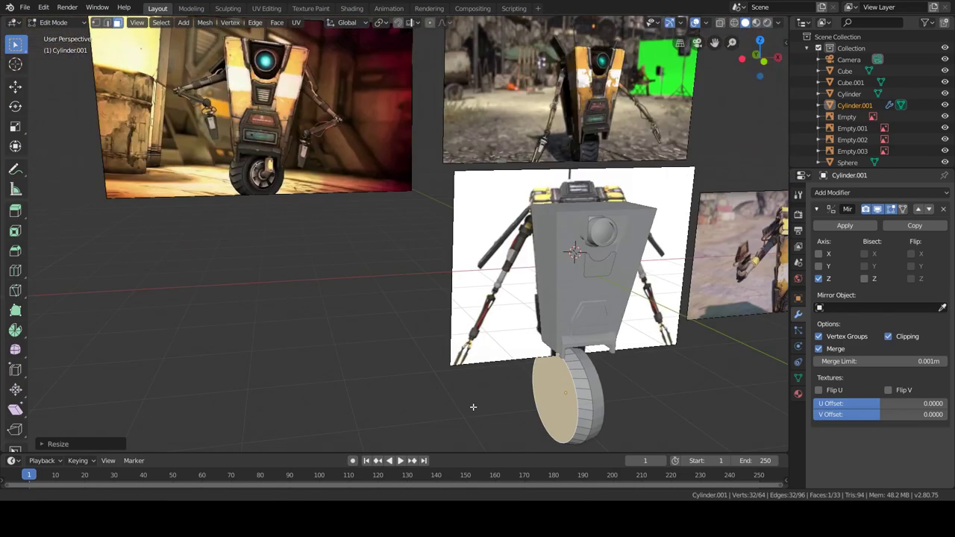
pyautogui.scroll(5, 473, 405)
pyautogui.moveTo(473, 405); pyautogui.dragTo(694, 374, button='middle')
pyautogui.press('g')
pyautogui.press('x')
pyautogui.click(617, 384)
pyautogui.press('i')
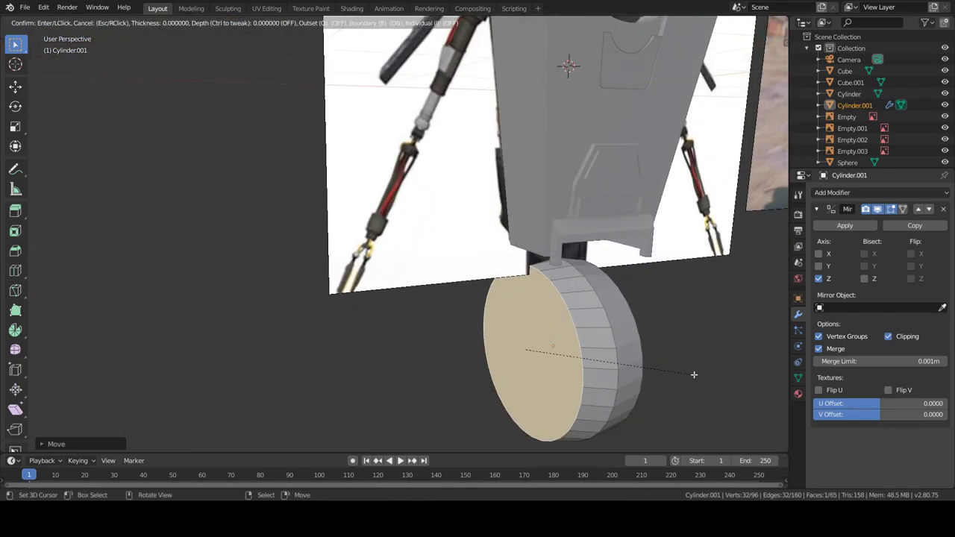
pyautogui.press('g')
pyautogui.click(671, 371)
pyautogui.scroll(-5, 675, 371)
pyautogui.scroll(5, 664, 370)
pyautogui.press('i')
pyautogui.press('Escape')
pyautogui.hotkey('alt', 'a')
# - Bevel the wheel's rim with a single segment, leaving the front centre face out
pyautogui.press('a')
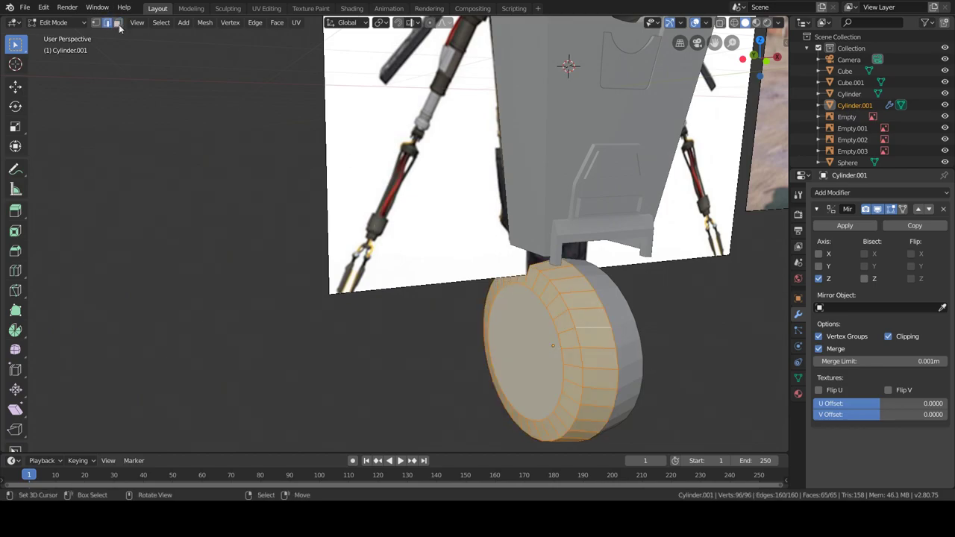
pyautogui.keyDown('shift'); pyautogui.click(544, 360); pyautogui.keyUp('shift')
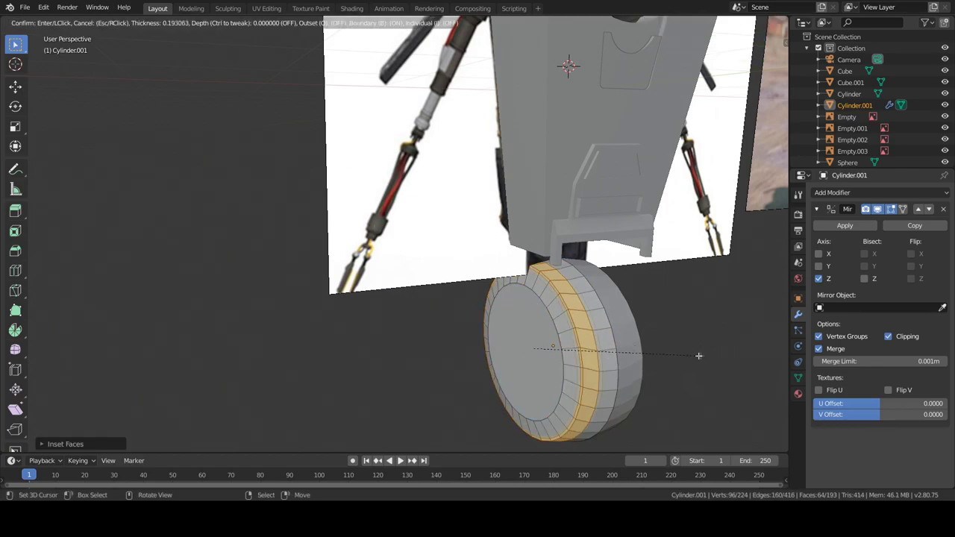
pyautogui.hotkey('ctrl', 'b')
pyautogui.scroll(2, 651, 335)
pyautogui.scroll(-2, 651, 334)
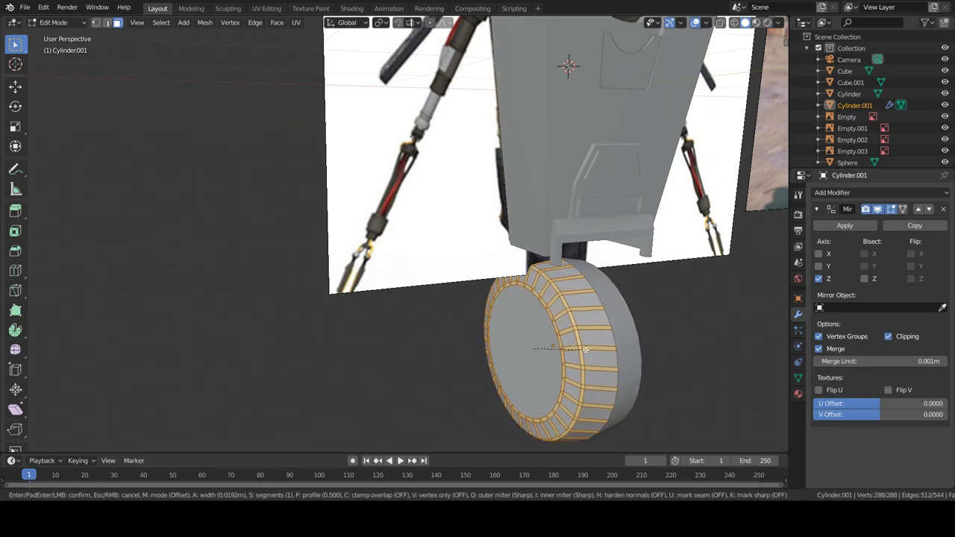
pyautogui.click(585, 349)
pyautogui.scroll(2, 575, 305)
# - Inset the wheel's front centre cap face
pyautogui.press('i')
pyautogui.press('Escape')
pyautogui.moveTo(600, 327)
pyautogui.mouseDown(button='middle')
pyautogui.moveTo(605, 339)
pyautogui.moveTo(588, 328)
pyautogui.mouseUp(button='middle')
pyautogui.click(351, 299)
pyautogui.press('i')
pyautogui.click(577, 347)
pyautogui.press('g')
pyautogui.press('x')
pyautogui.press('Escape')
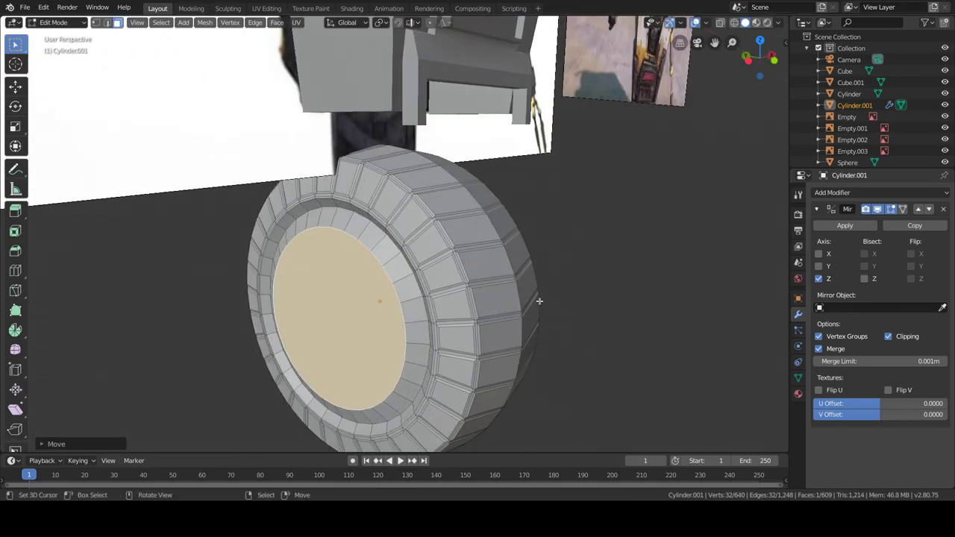
# - Inset the small inner hub faces into recessed slots
pyautogui.click(394, 261)
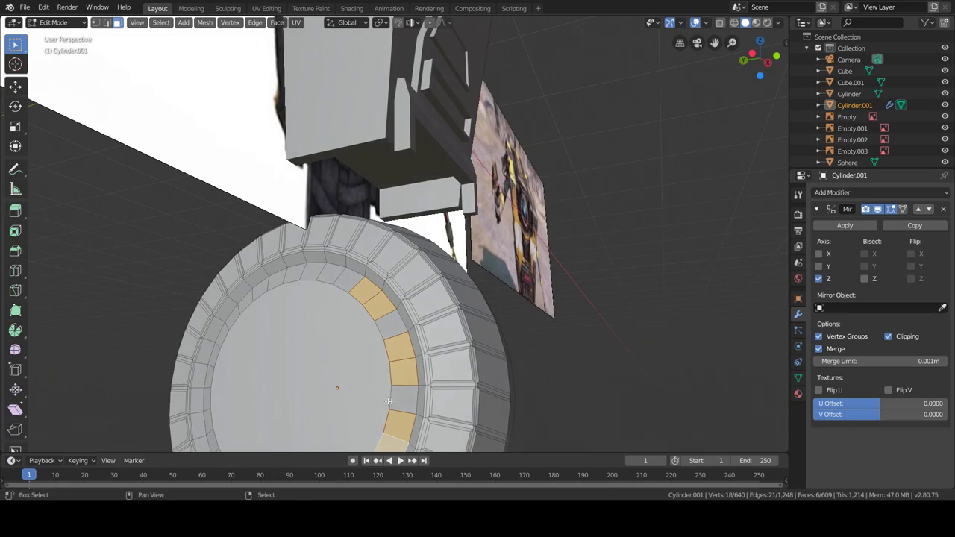
pyautogui.moveTo(414, 353); pyautogui.dragTo(522, 313, button='middle')
pyautogui.scroll(-3, 522, 313)
pyautogui.click(593, 288)
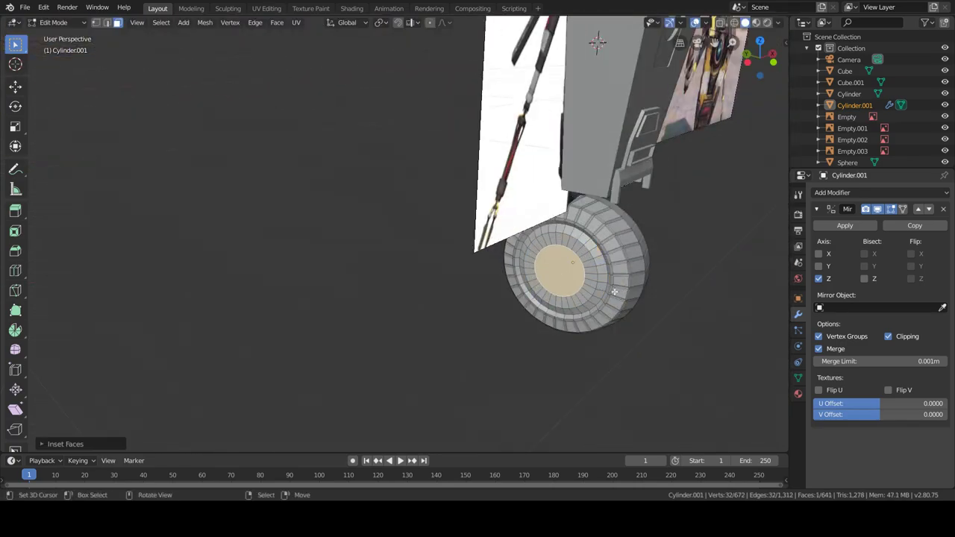
pyautogui.scroll(3, 625, 295)
pyautogui.click(632, 297)
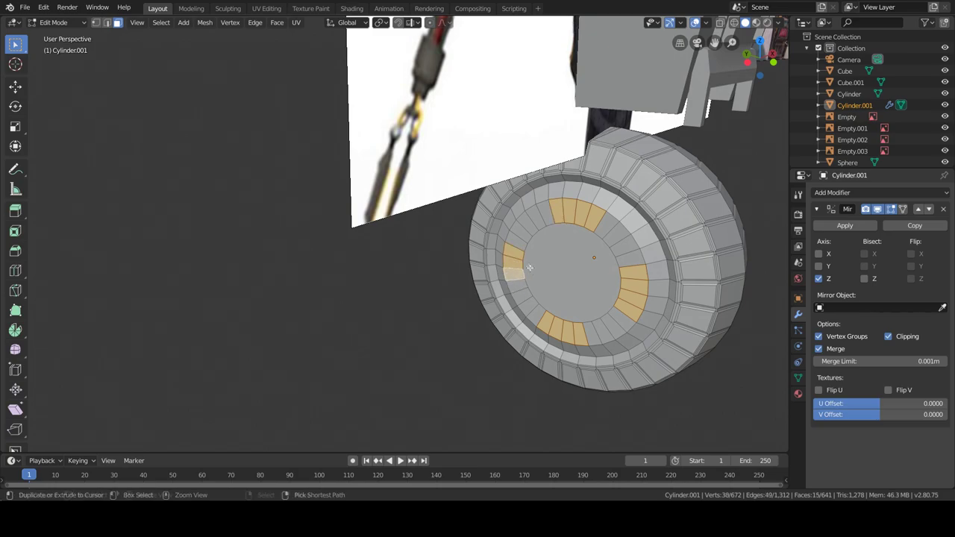
pyautogui.click(625, 295)
# - Sharpen the wheel's edges and check the shading in Object Mode
pyautogui.press('Tab')
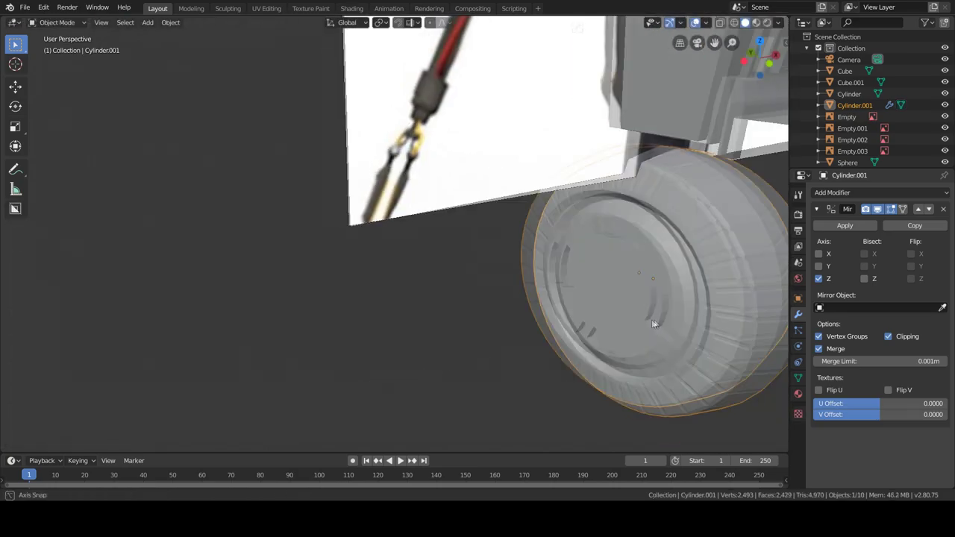
pyautogui.moveTo(665, 317); pyautogui.dragTo(632, 313, button='middle')
pyautogui.scroll(2, 641, 328)
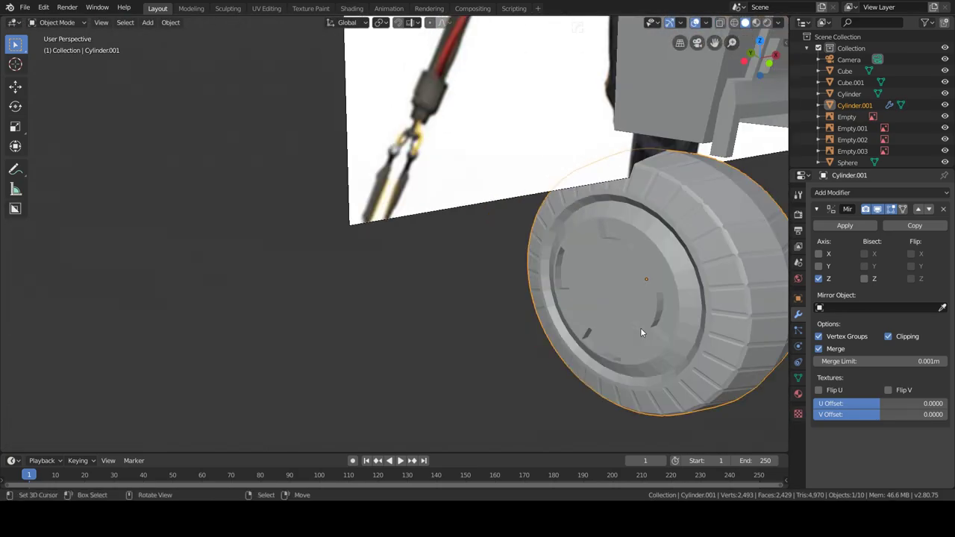
pyautogui.press('Tab')
pyautogui.press('Tab')
pyautogui.moveTo(640, 328)
pyautogui.mouseDown(button='middle')
pyautogui.moveTo(551, 319)
pyautogui.moveTo(543, 309)
pyautogui.moveTo(582, 303)
pyautogui.mouseUp(button='middle')
pyautogui.press('Tab')
pyautogui.hotkey('ctrl', 'l')
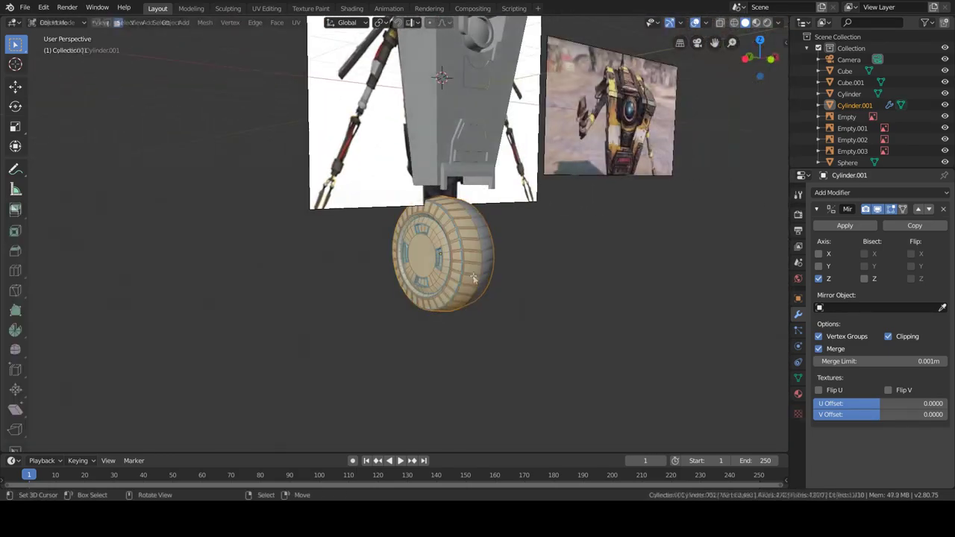
pyautogui.scroll(2, 527, 251)
# - Select a face ring and an edge loop on the wheel front and inspect them
pyautogui.keyDown('alt'); pyautogui.click(527, 251); pyautogui.keyUp('alt')
pyautogui.click(108, 24)
pyautogui.keyDown('alt'); pyautogui.click(541, 228); pyautogui.keyUp('alt')
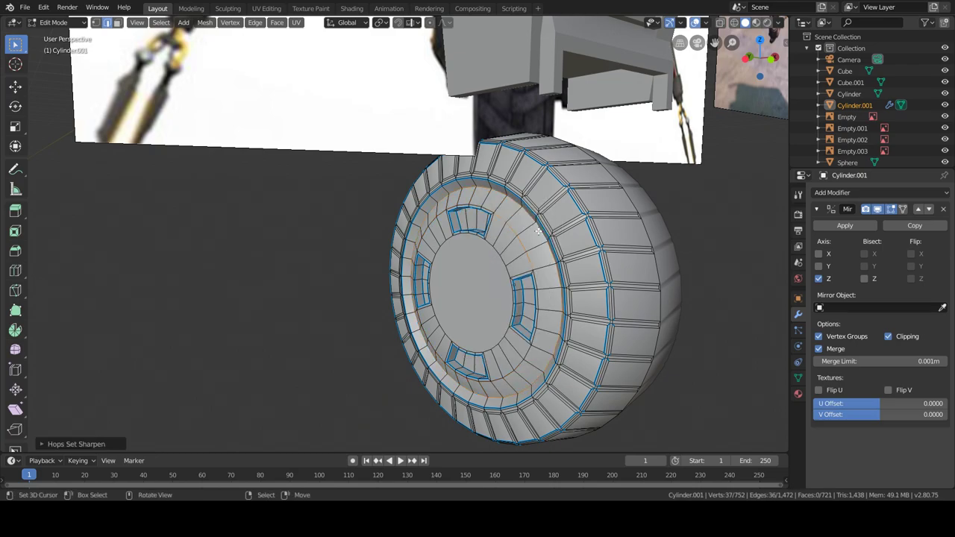
pyautogui.press('Tab')
pyautogui.moveTo(554, 287)
pyautogui.mouseDown(button='middle')
pyautogui.moveTo(583, 339)
pyautogui.moveTo(578, 270)
pyautogui.mouseUp(button='middle')
pyautogui.press('Tab')
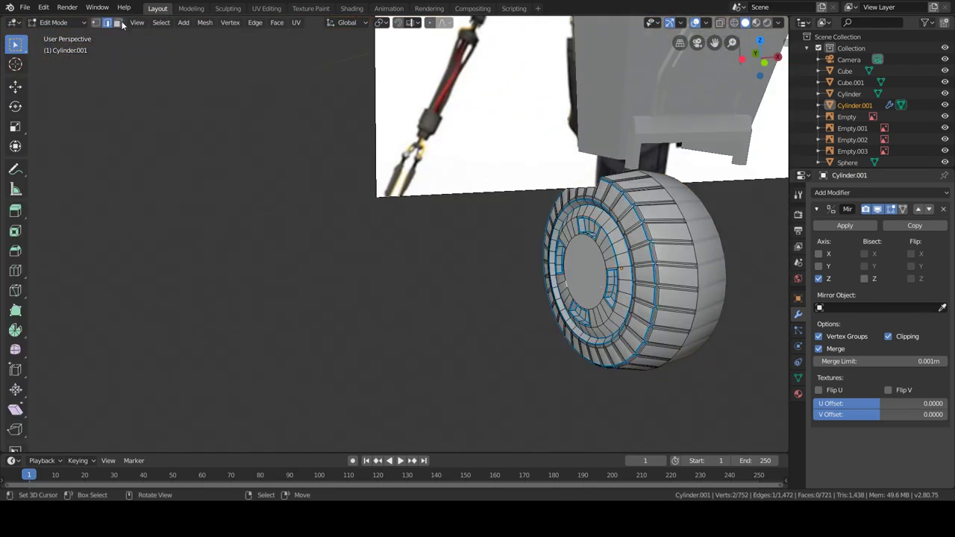
# - Inset the wheel's centre cap face once more and check the result
pyautogui.click(117, 23)
pyautogui.click(586, 272)
pyautogui.click(736, 305)
pyautogui.press('Tab')
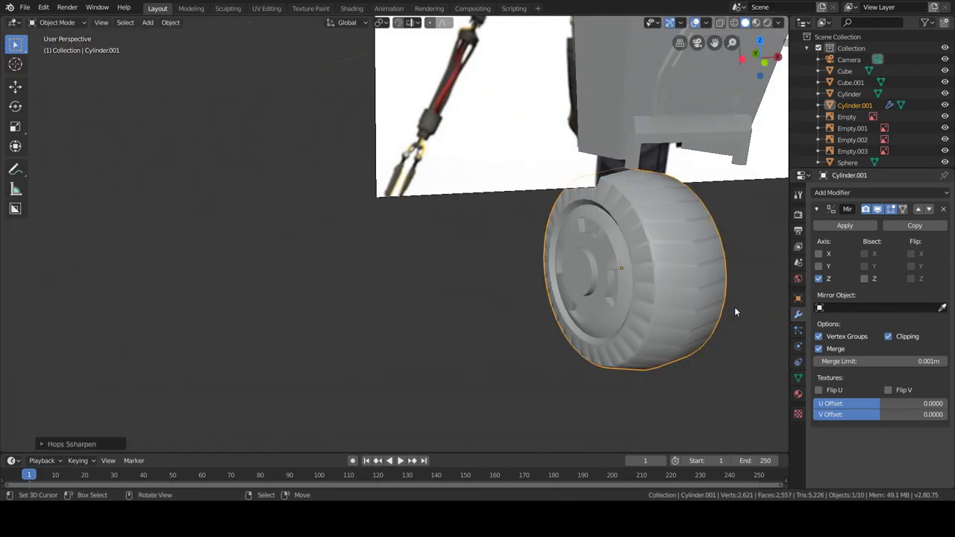
pyautogui.scroll(-5, 341, 234)
pyautogui.scroll(5, 552, 302)
pyautogui.press('Tab')
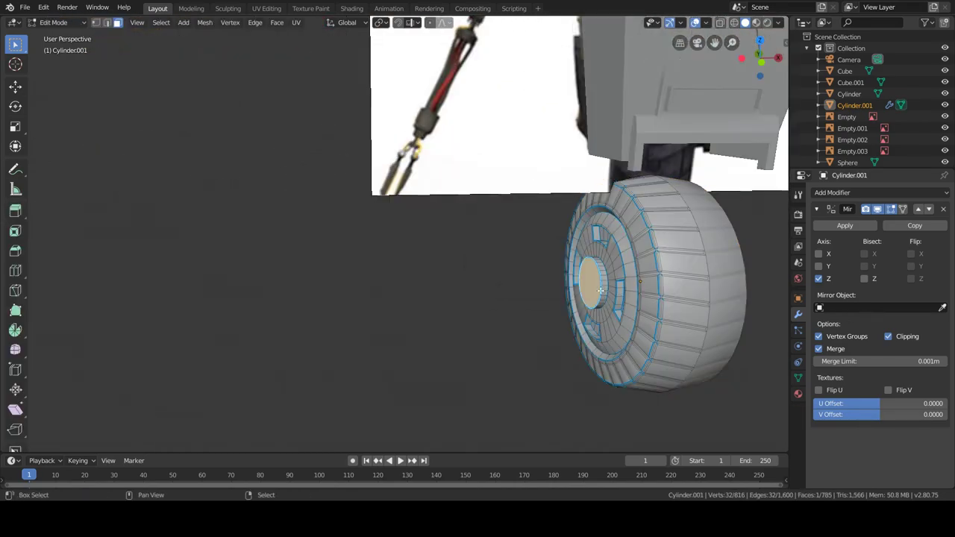
# - Add a small cube beside the wheel, scale it down, and toggle mirror clipping
pyautogui.hotkey('shift', 'a')
pyautogui.click(634, 289)
pyautogui.press('s')
pyautogui.click(705, 308)
pyautogui.press('g')
pyautogui.press('x')
pyautogui.click(895, 338)
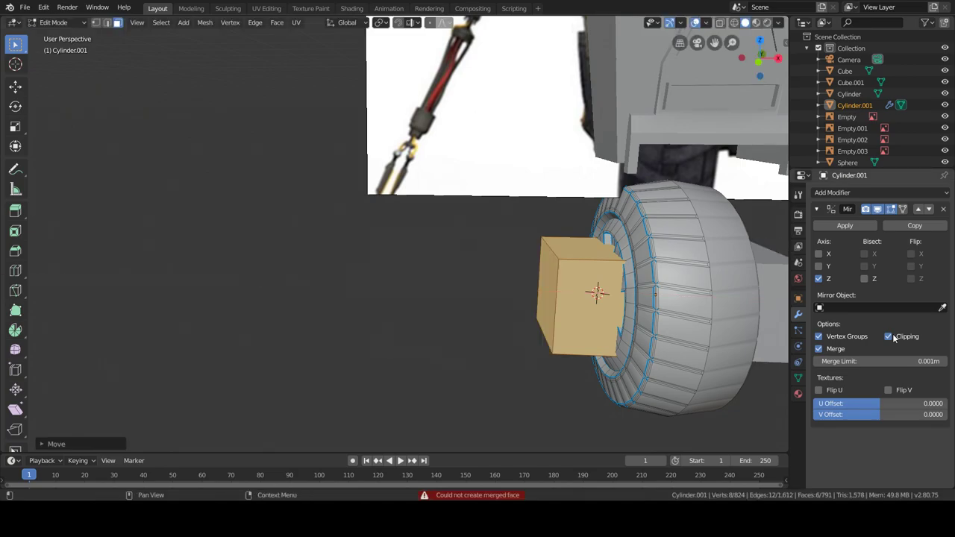
pyautogui.press('s')
pyautogui.press('x')
pyautogui.click(567, 298)
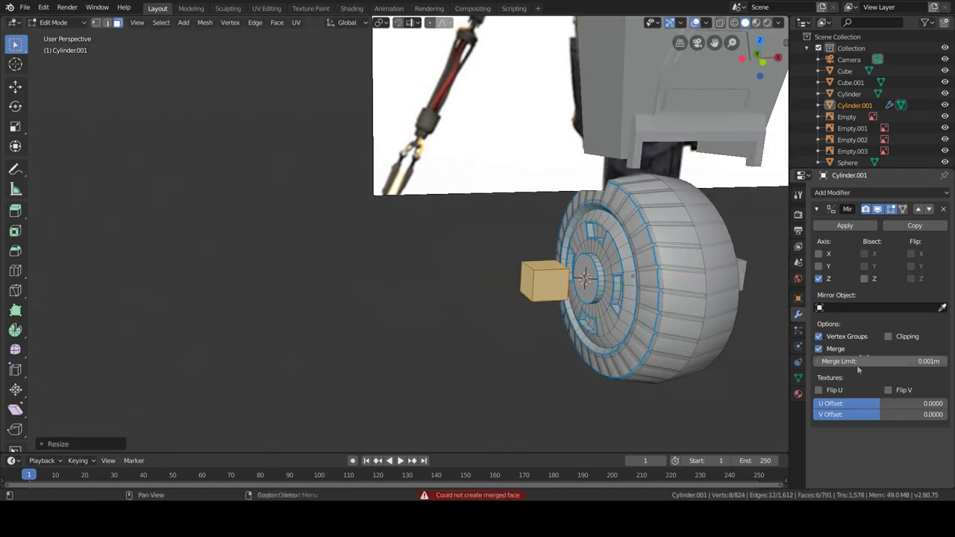
pyautogui.click(888, 337)
# - Slide the small cube along X until it sits against the wheel hub
pyautogui.press('g')
pyautogui.press('x')
pyautogui.click(690, 365)
pyautogui.press('g')
pyautogui.press('x')
pyautogui.click(690, 364)
# - Scale the cube along X to fit at the hub
pyautogui.moveTo(690, 365); pyautogui.dragTo(450, 285, button='middle')
pyautogui.scroll(-1, 450, 286)
pyautogui.scroll(5, 455, 294)
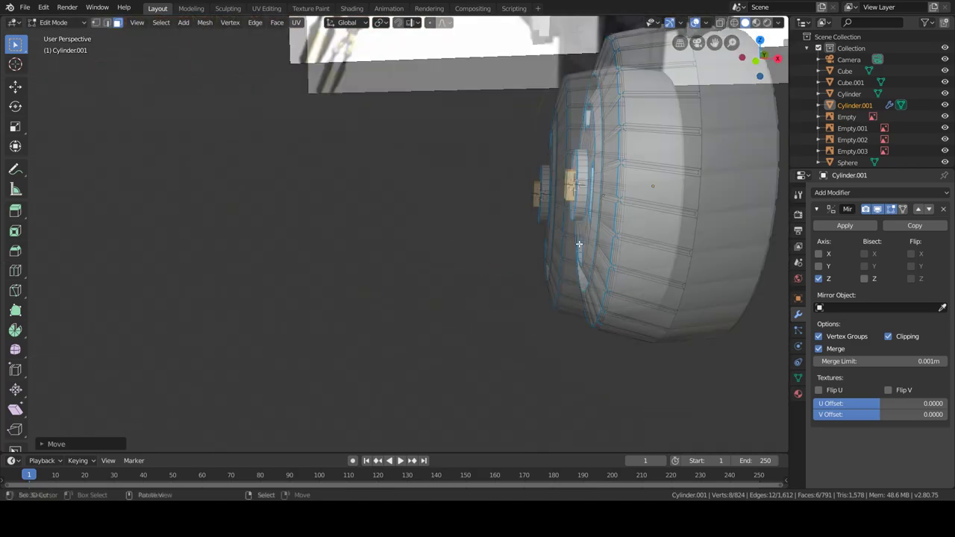
pyautogui.scroll(3, 498, 313)
pyautogui.moveTo(224, 187); pyautogui.dragTo(314, 137, button='middle')
pyautogui.press('s')
pyautogui.press('x')
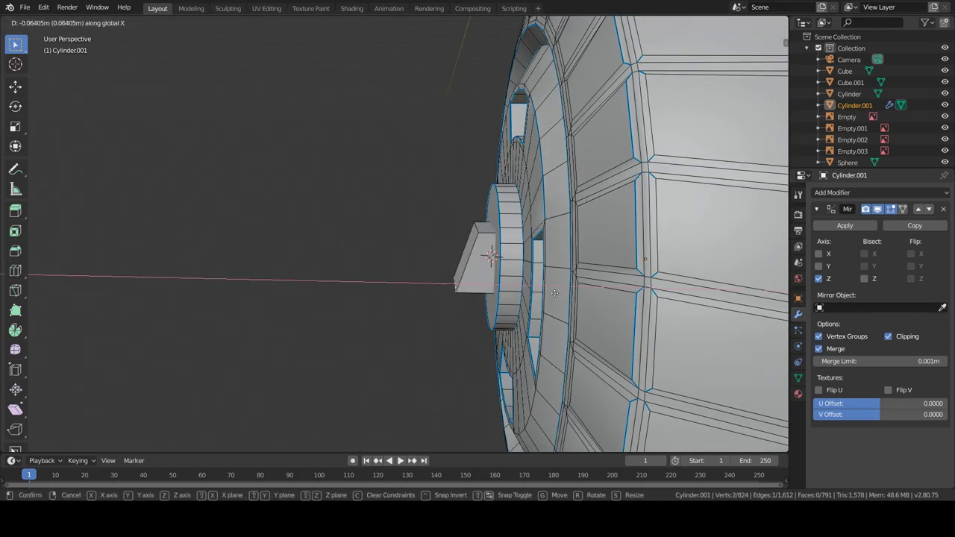
pyautogui.click(314, 137)
# - Slant the cube's top edge and extrude its top face into an arm, flattened along Z
pyautogui.hotkey('alt', 'a')
pyautogui.click(107, 22)
pyautogui.moveTo(457, 216); pyautogui.dragTo(464, 215)
pyautogui.click(117, 22)
pyautogui.click(457, 221)
pyautogui.press('e')
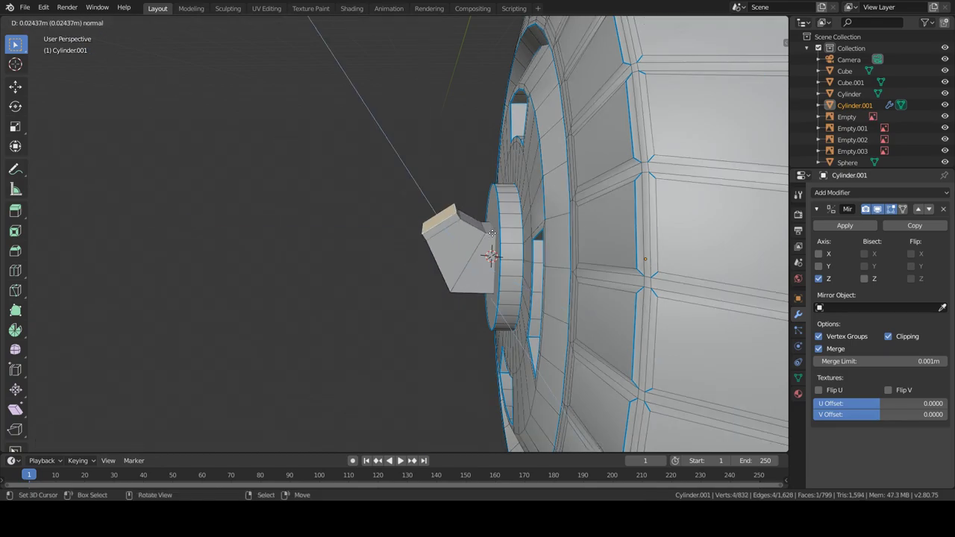
pyautogui.click(457, 202)
pyautogui.moveTo(456, 201); pyautogui.dragTo(598, 243, button='middle')
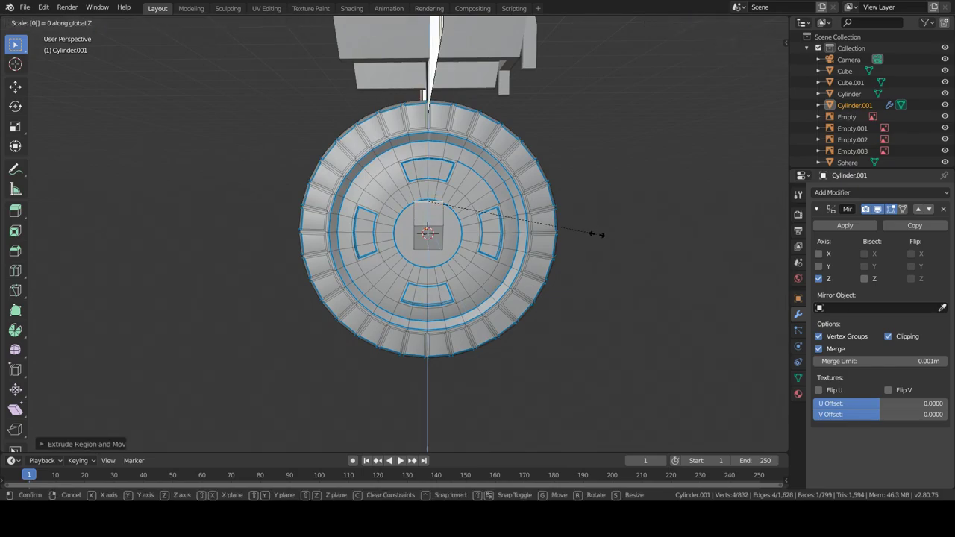
pyautogui.click(599, 234)
# - Shape the arm by moving vertices, bevelling its bend and extending it upward
pyautogui.moveTo(598, 234); pyautogui.dragTo(413, 283, button='middle')
pyautogui.moveTo(391, 250); pyautogui.dragTo(478, 247, button='middle')
pyautogui.click(471, 293)
pyautogui.moveTo(470, 293)
pyautogui.mouseDown(button='middle')
pyautogui.moveTo(534, 328)
pyautogui.moveTo(396, 215)
pyautogui.mouseUp(button='middle')
pyautogui.press('g')
pyautogui.click(540, 318)
pyautogui.keyDown('alt'); pyautogui.click(396, 215); pyautogui.keyUp('alt')
pyautogui.click(490, 237)
pyautogui.moveTo(490, 236)
pyautogui.mouseDown(button='middle')
pyautogui.moveTo(448, 246)
pyautogui.moveTo(471, 267)
pyautogui.mouseUp(button='middle')
pyautogui.click(448, 246)
pyautogui.hotkey('alt', 'a')
pyautogui.click(503, 224)
# - Scale the wheel, move it vertically to its new height, and rotate it about Z
pyautogui.moveTo(502, 224); pyautogui.dragTo(473, 253, button='middle')
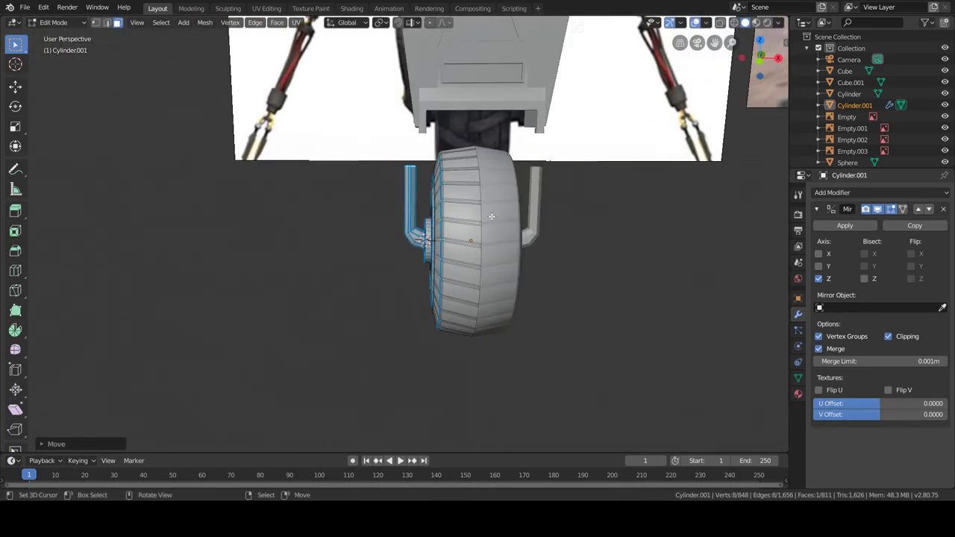
pyautogui.scroll(-3, 474, 252)
pyautogui.press('Tab')
pyautogui.click(530, 249)
pyautogui.scroll(2, 529, 243)
pyautogui.press('g')
pyautogui.press('z')
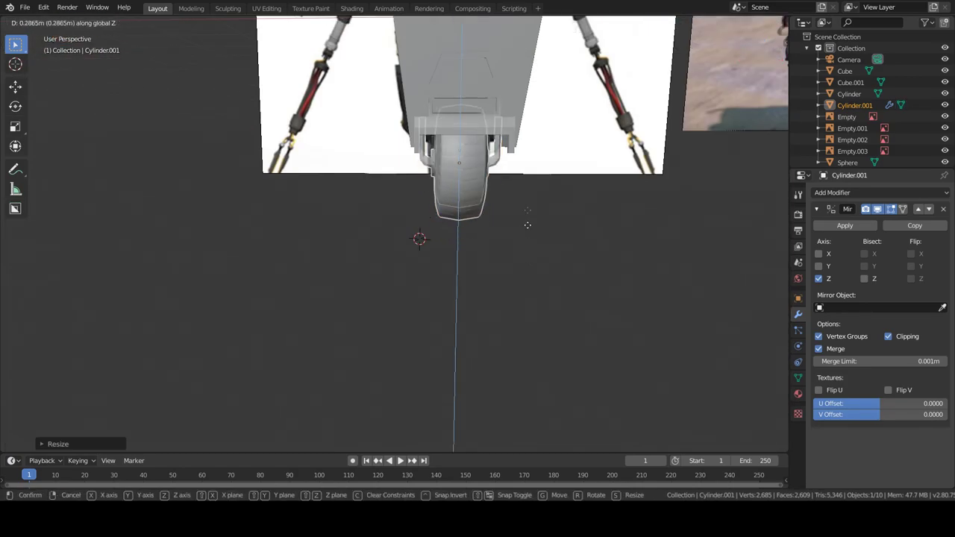
pyautogui.click(517, 242)
pyautogui.press('r')
pyautogui.press('z')
# - Orbit to front and side views of the whole robot against the reference images
pyautogui.moveTo(613, 259); pyautogui.dragTo(531, 289, button='middle')
pyautogui.scroll(-3, 531, 288)
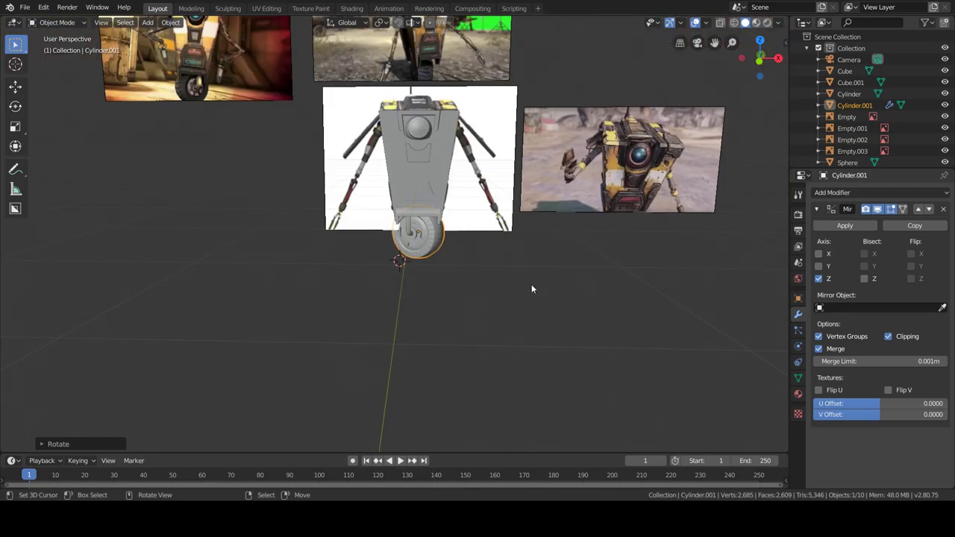
pyautogui.scroll(4, 463, 221)
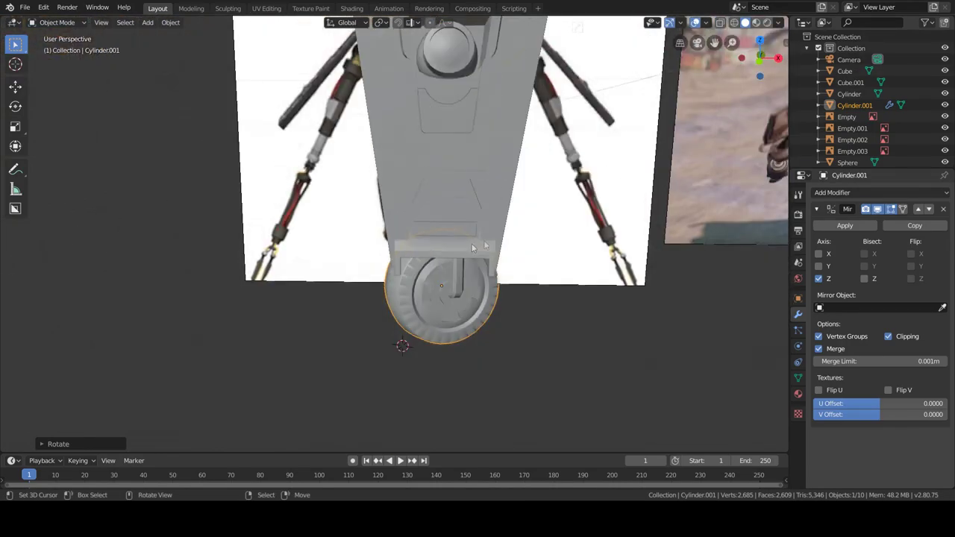
pyautogui.moveTo(462, 221); pyautogui.dragTo(480, 304, button='middle')
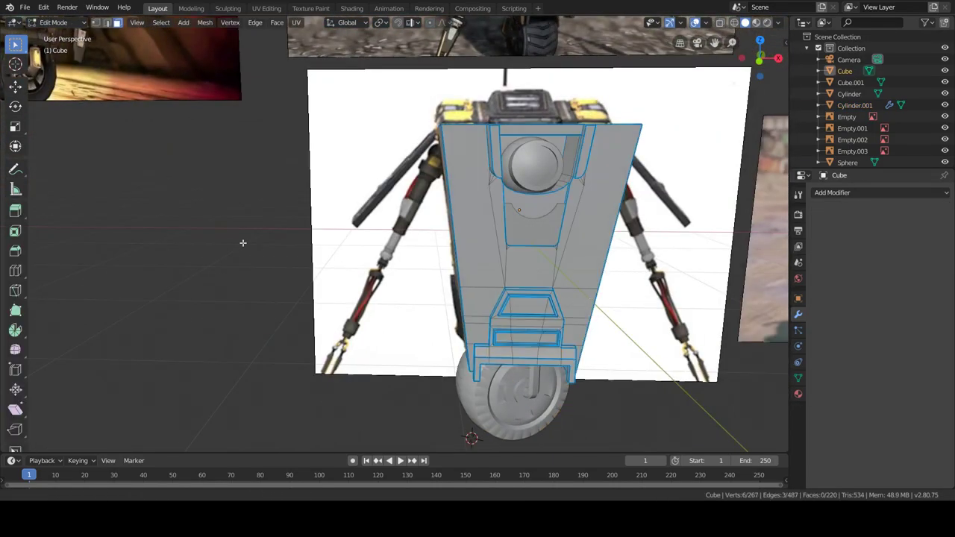
pyautogui.scroll(3, 363, 228)
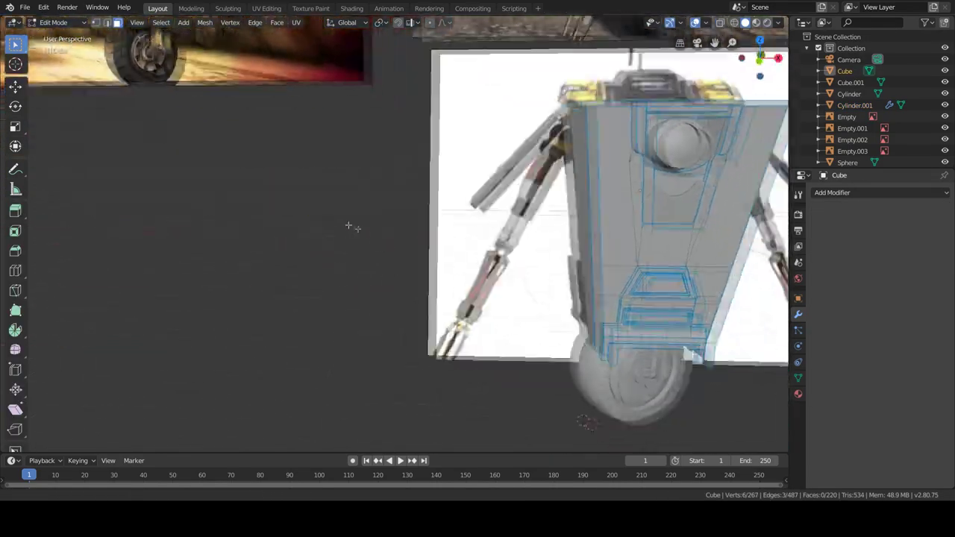
# - Rework the body's panel edges, reverting an unwanted change, and inspect the mesh from several angles
pyautogui.scroll(3, 440, 241)
pyautogui.moveTo(449, 264); pyautogui.dragTo(421, 262, button='middle')
pyautogui.hotkey('ctrl', 'z')
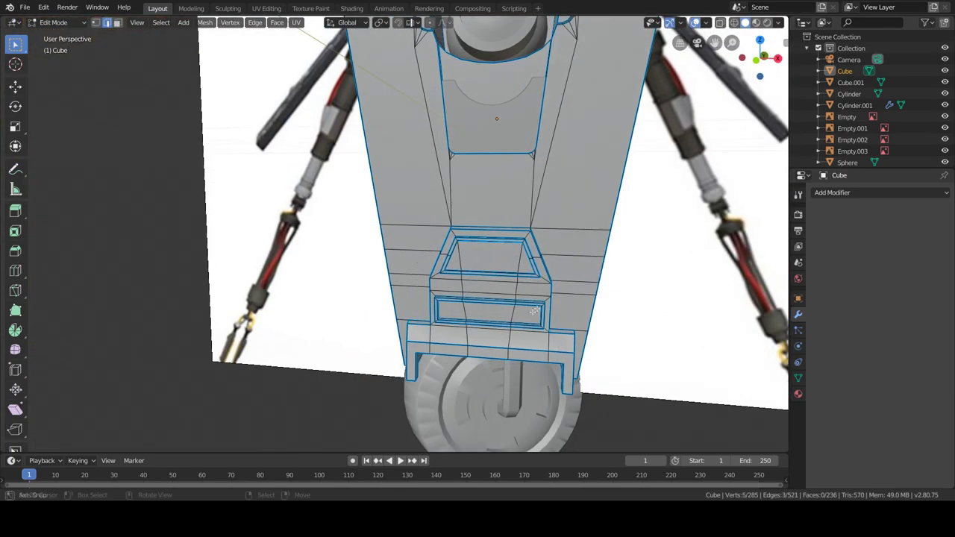
pyautogui.moveTo(535, 311); pyautogui.dragTo(475, 313, button='middle')
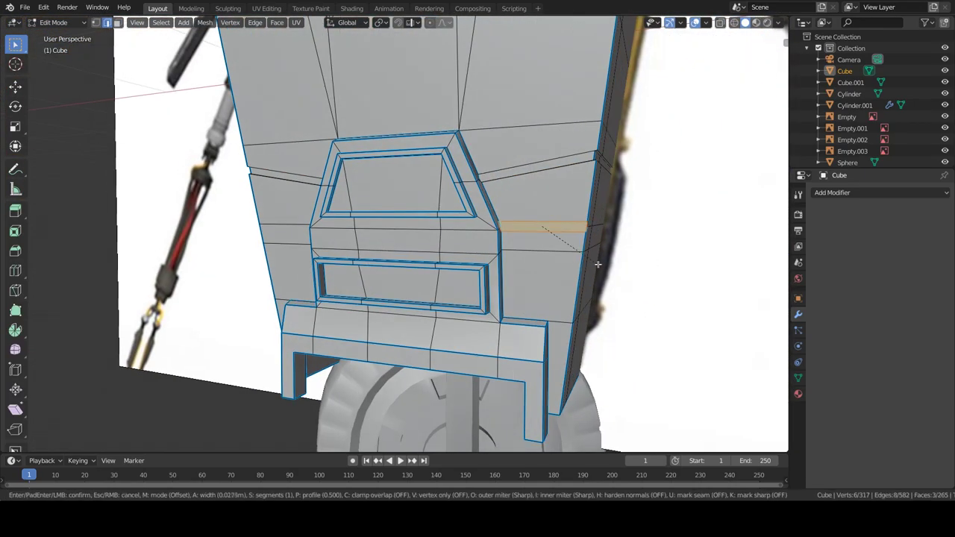
pyautogui.moveTo(615, 271); pyautogui.dragTo(579, 245, button='middle')
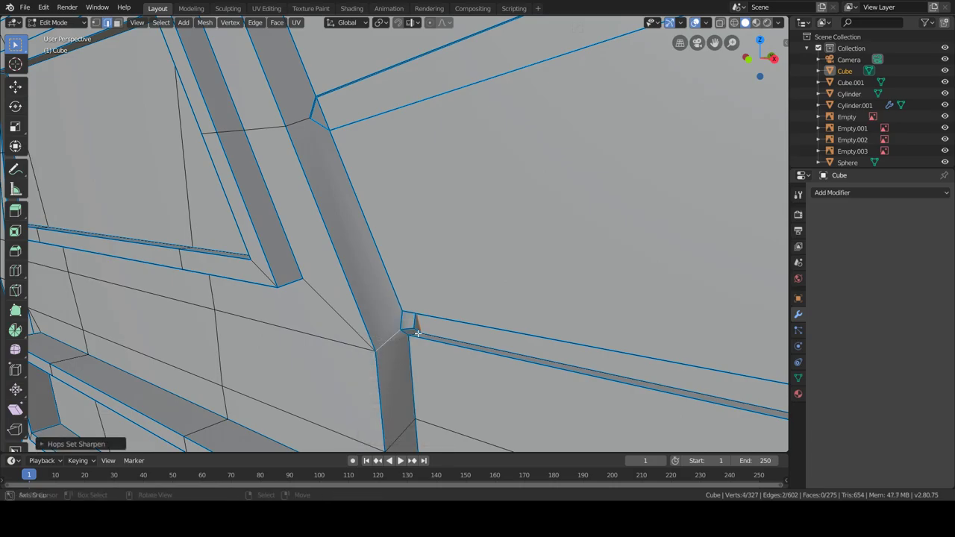
# - Check the body's shading, then add a horizontal edge loop across its lower front
pyautogui.press('Tab')
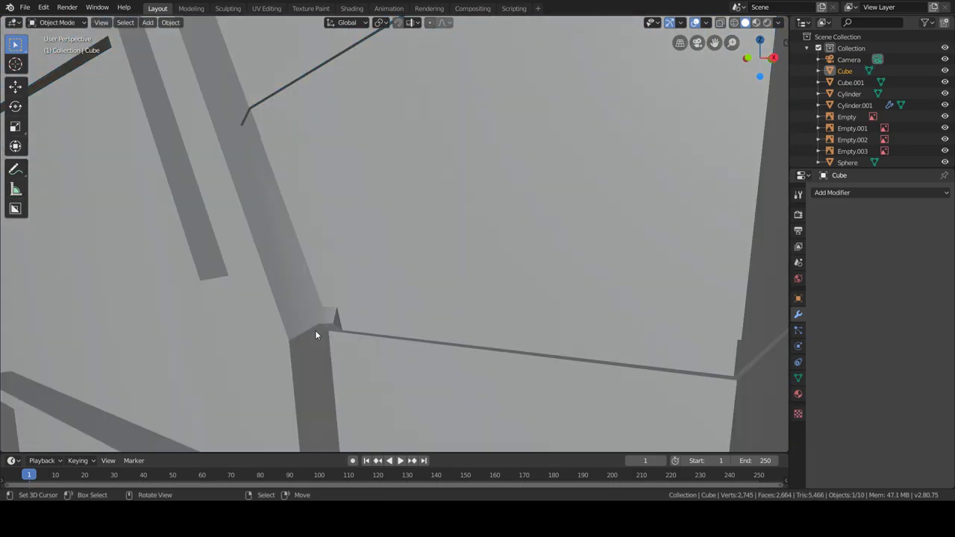
pyautogui.scroll(-5, 315, 330)
pyautogui.scroll(-3, 372, 332)
pyautogui.press('Tab')
pyautogui.moveTo(491, 406)
pyautogui.mouseDown(button='middle')
pyautogui.moveTo(550, 293)
pyautogui.moveTo(587, 305)
pyautogui.mouseUp(button='middle')
pyautogui.click(546, 285)
pyautogui.moveTo(466, 316); pyautogui.dragTo(553, 294, button='middle')
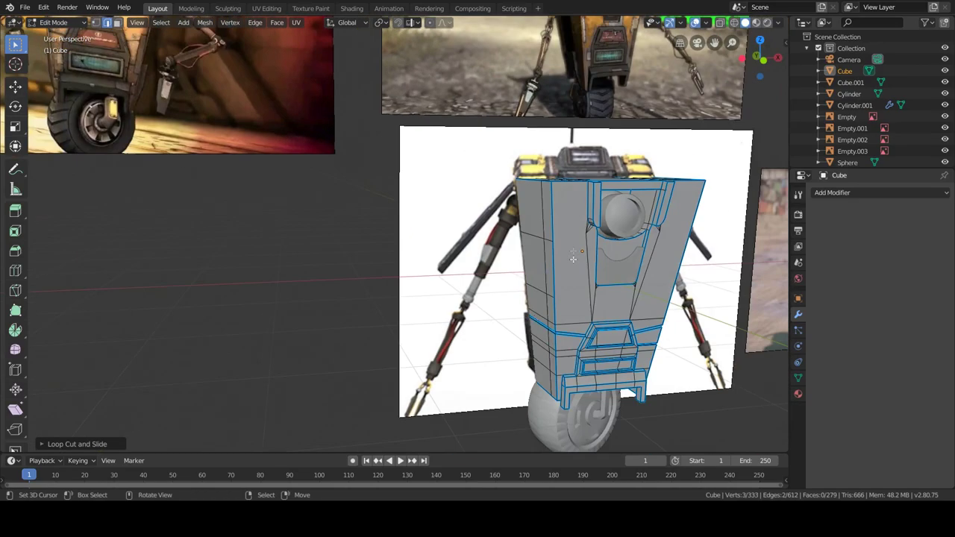
# - Slide a front-panel vertex along its edge with Shift+V and review the body in object mode
pyautogui.moveTo(547, 241)
pyautogui.mouseDown(button='middle')
pyautogui.moveTo(569, 295)
pyautogui.moveTo(582, 287)
pyautogui.moveTo(601, 306)
pyautogui.mouseUp(button='middle')
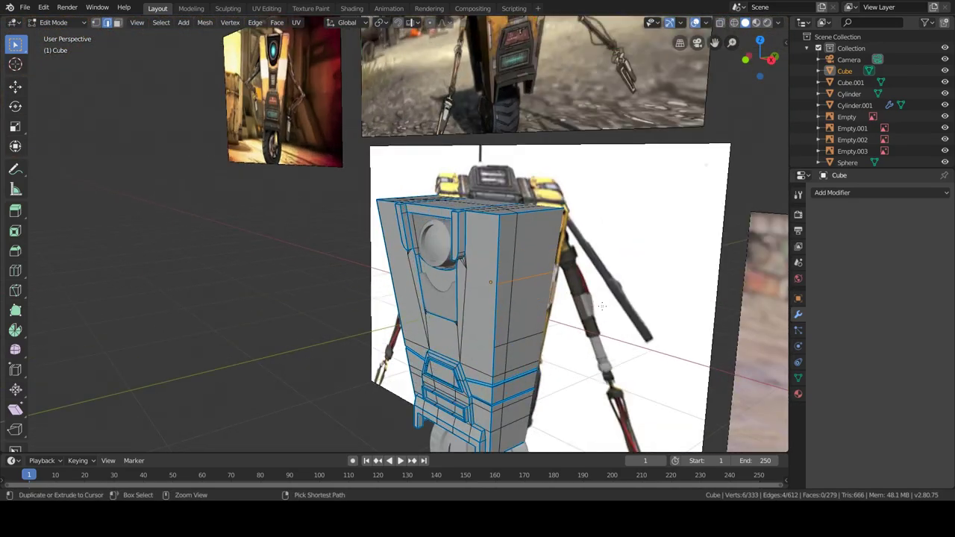
pyautogui.moveTo(594, 253)
pyautogui.mouseDown(button='middle')
pyautogui.moveTo(616, 258)
pyautogui.moveTo(490, 276)
pyautogui.mouseUp(button='middle')
pyautogui.hotkey('shift', 'v')
pyautogui.click(617, 257)
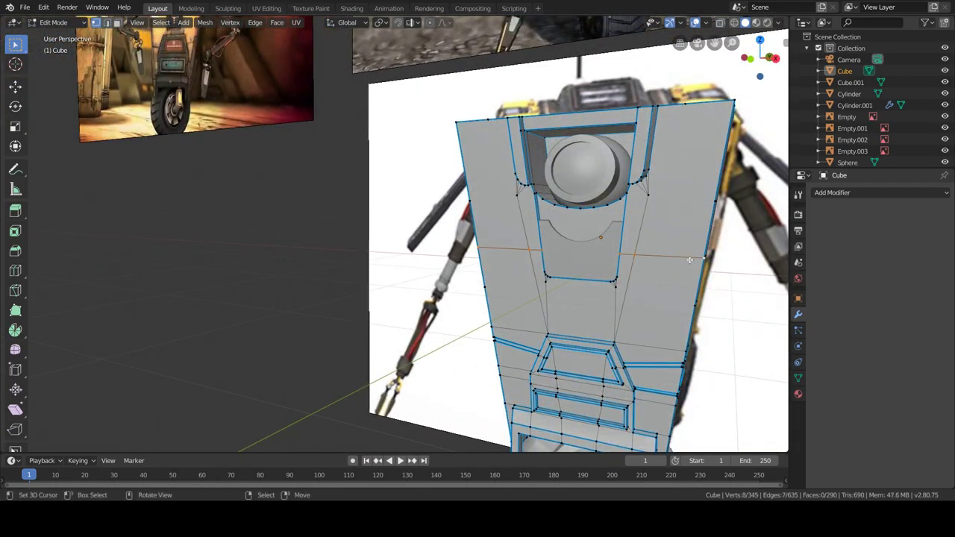
pyautogui.moveTo(690, 259); pyautogui.dragTo(679, 239, button='middle')
pyautogui.scroll(3, 499, 245)
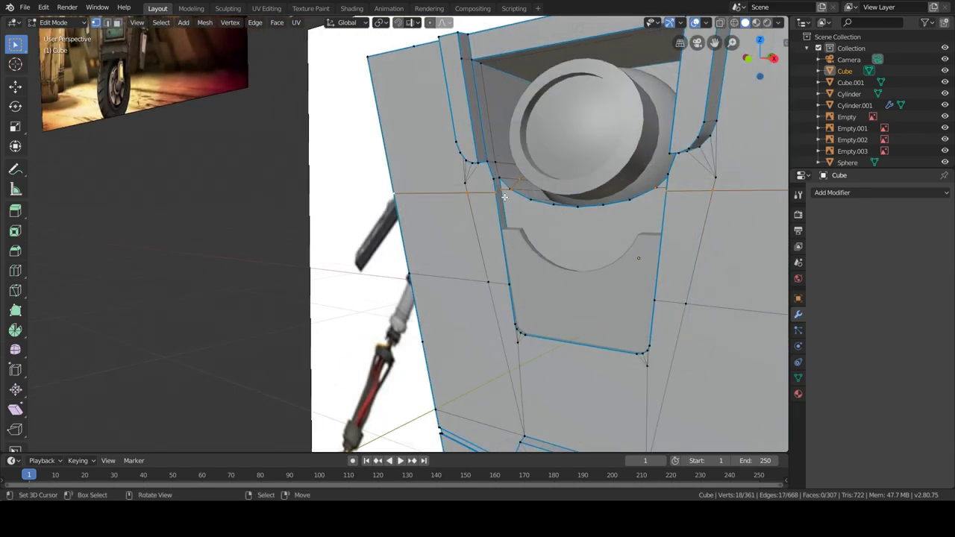
pyautogui.moveTo(464, 199)
pyautogui.mouseDown(button='middle')
pyautogui.moveTo(603, 237)
pyautogui.moveTo(553, 246)
pyautogui.moveTo(599, 194)
pyautogui.mouseUp(button='middle')
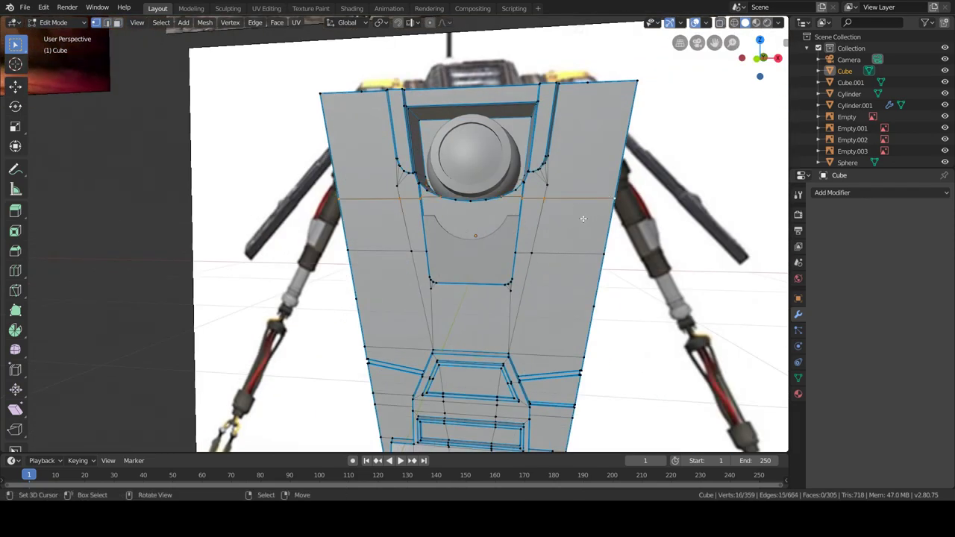
pyautogui.press('Tab')
pyautogui.scroll(-5, 575, 224)
pyautogui.scroll(-2, 555, 241)
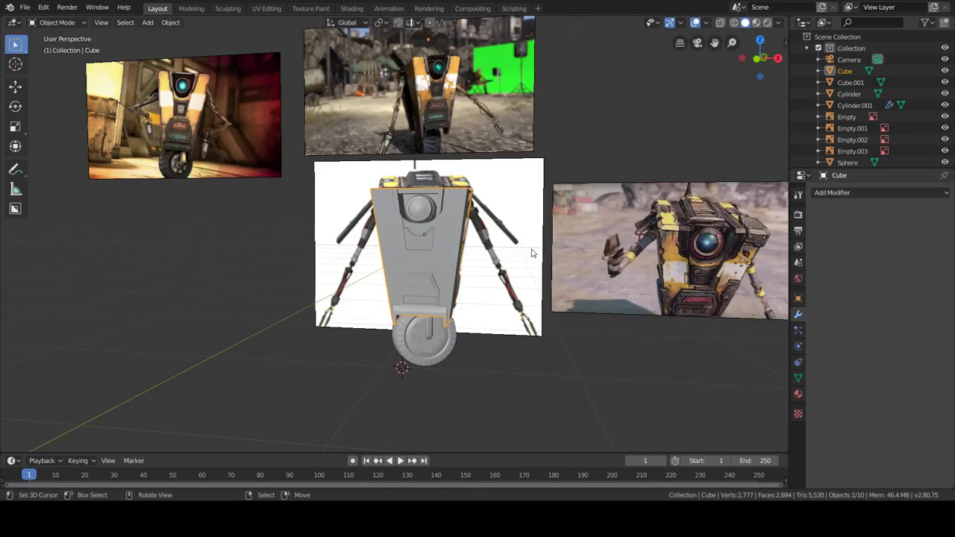
pyautogui.scroll(3, 532, 254)
# - Select the edge loop around the body's top and bevel it with Ctrl+B
pyautogui.press('Tab')
pyautogui.moveTo(532, 253); pyautogui.dragTo(447, 246, button='middle')
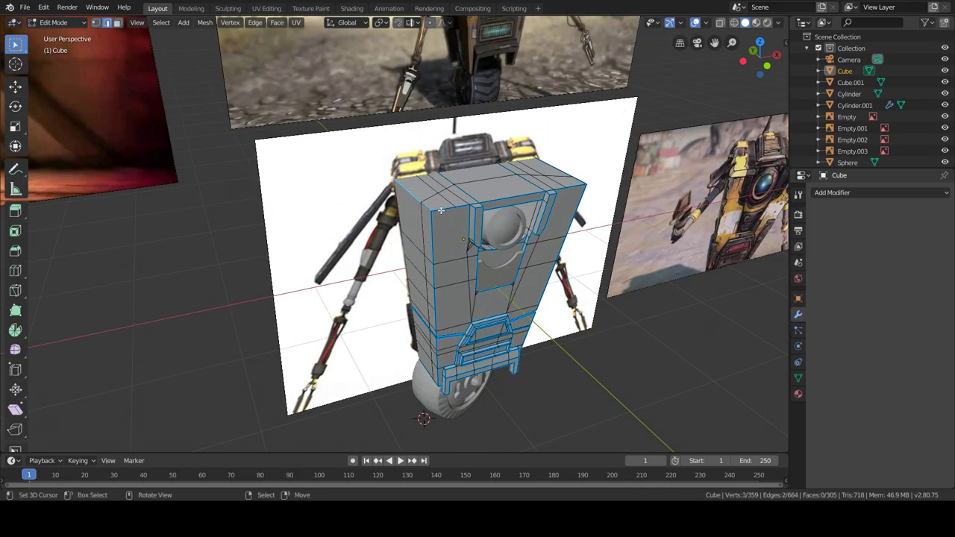
pyautogui.keyDown('ctrl'); pyautogui.click(440, 210); pyautogui.keyUp('ctrl')
pyautogui.moveTo(441, 210)
pyautogui.mouseDown(button='middle')
pyautogui.moveTo(463, 271)
pyautogui.moveTo(344, 254)
pyautogui.mouseUp(button='middle')
pyautogui.scroll(3, 344, 253)
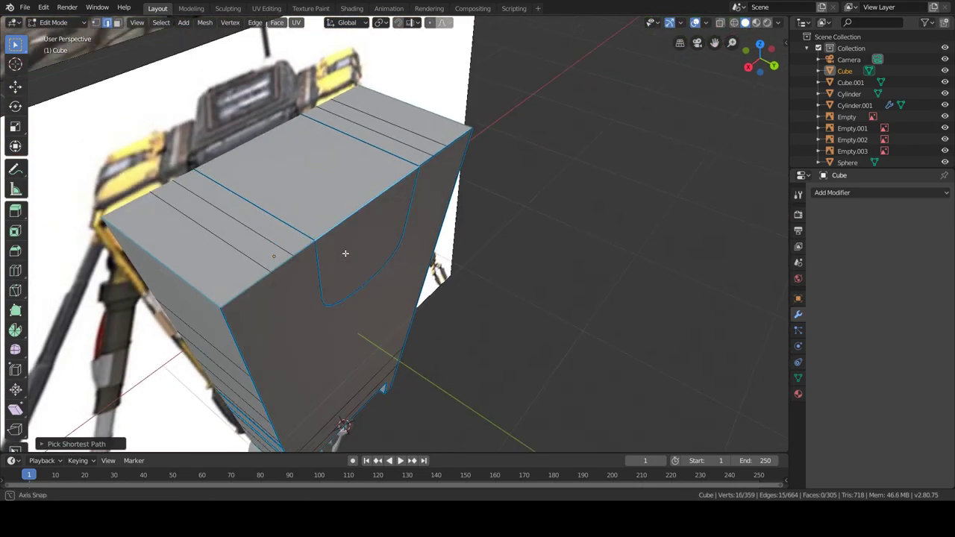
pyautogui.hotkey('ctrl', 'b')
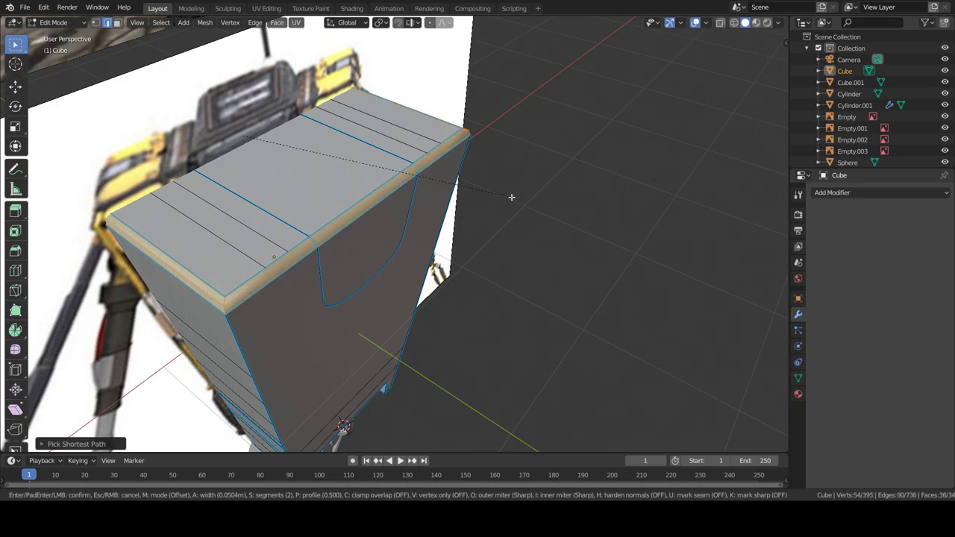
pyautogui.moveTo(511, 197)
pyautogui.mouseDown(button='middle')
pyautogui.moveTo(561, 194)
pyautogui.moveTo(480, 284)
pyautogui.mouseUp(button='middle')
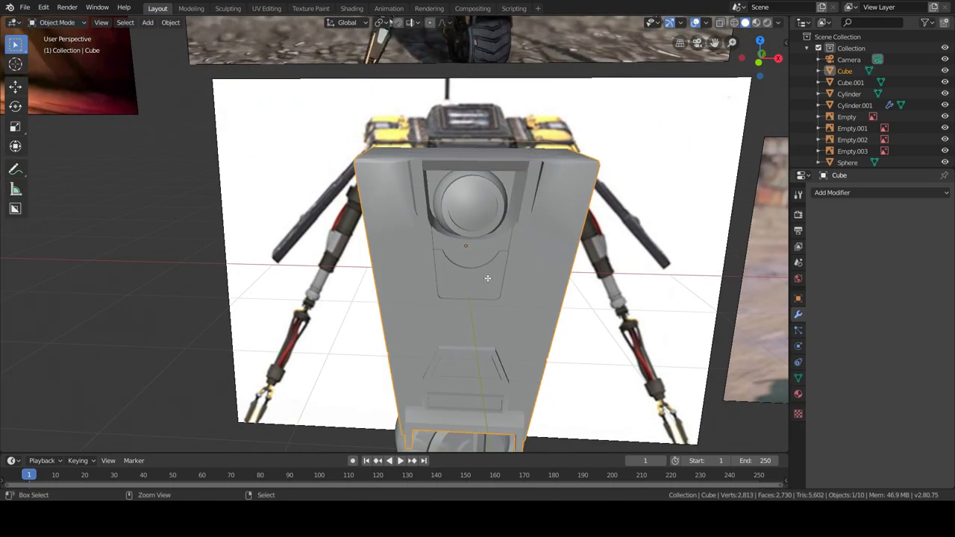
pyautogui.moveTo(605, 253); pyautogui.dragTo(475, 279, button='middle')
pyautogui.moveTo(640, 248); pyautogui.dragTo(550, 282, button='middle')
pyautogui.press('Tab')
pyautogui.press('Tab')
pyautogui.press('Tab')
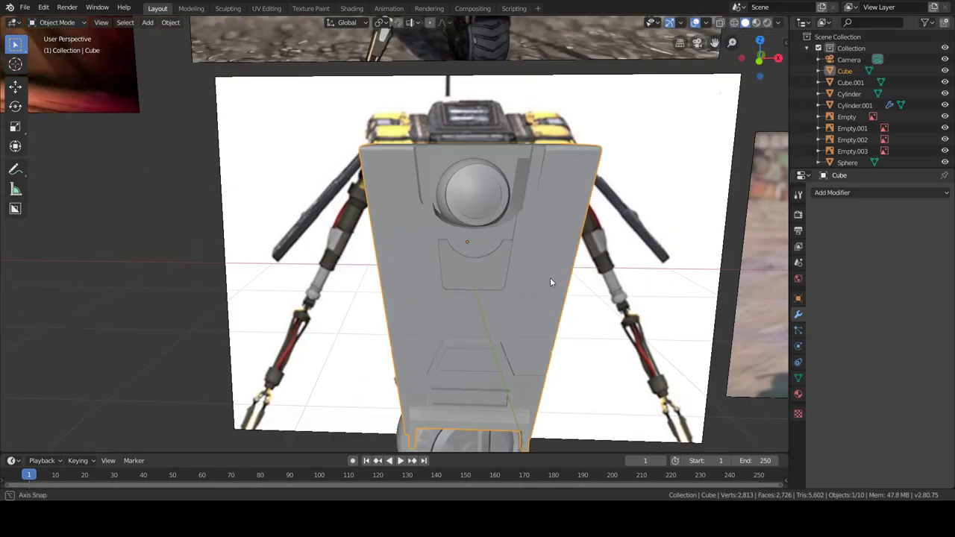
pyautogui.scroll(-4, 550, 282)
pyautogui.scroll(-1, 514, 286)
pyautogui.moveTo(483, 286)
pyautogui.mouseDown(button='middle')
pyautogui.moveTo(522, 282)
pyautogui.moveTo(484, 278)
pyautogui.mouseUp(button='middle')
# - Add a new cube and roughly size and place it near the body's top
pyautogui.hotkey('shift', 'a')
pyautogui.click(541, 289)
pyautogui.press('s')
pyautogui.click(557, 264)
pyautogui.press('g')
pyautogui.click(556, 258)
# - Scale the new cube along Z into a thin plate
pyautogui.press('s')
pyautogui.press('z')
pyautogui.click(556, 253)
pyautogui.moveTo(556, 252); pyautogui.dragTo(203, 106, button='middle')
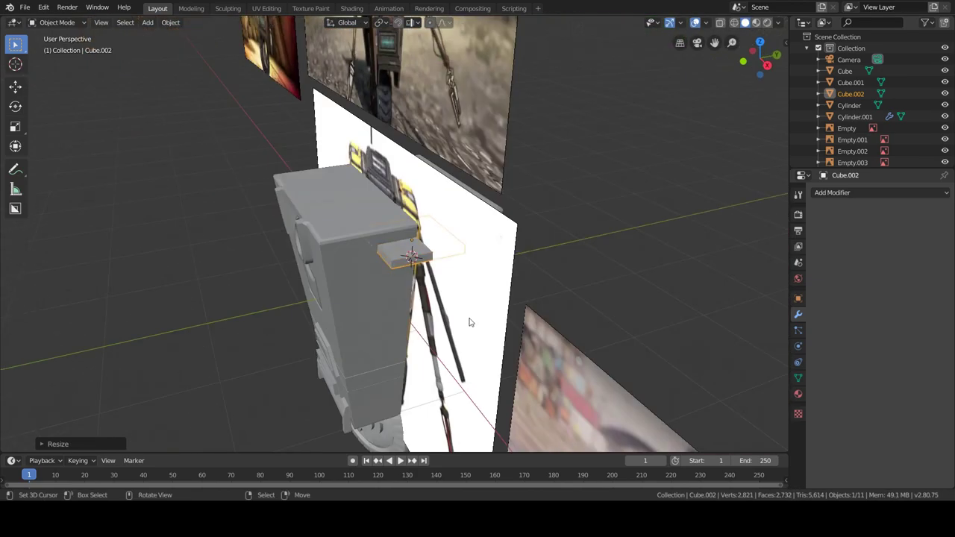
pyautogui.press('Tab')
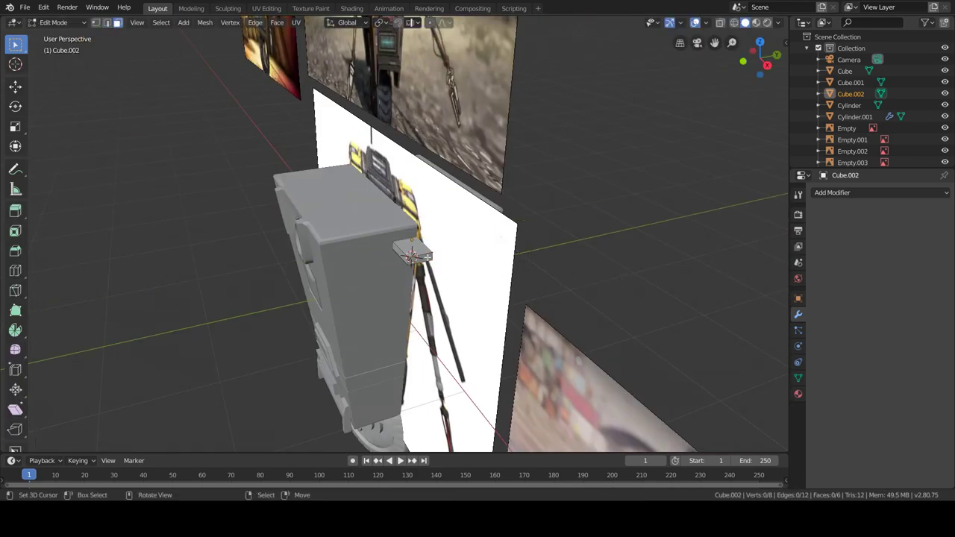
pyautogui.press('Tab')
pyautogui.moveTo(619, 284); pyautogui.dragTo(568, 313, button='middle')
# - Move, tilt and resize the plate into a slanted strip beside the right shoulder
pyautogui.press('g')
pyautogui.click(553, 323)
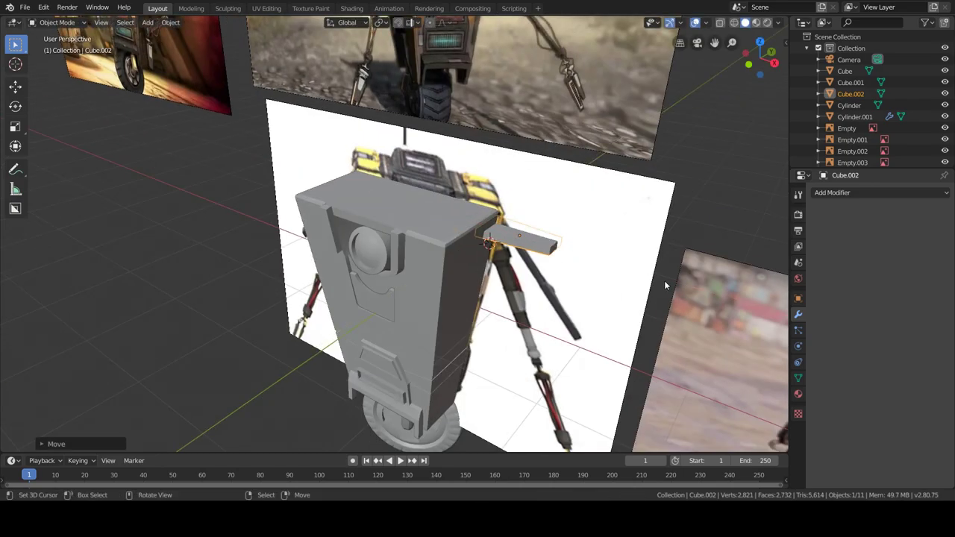
pyautogui.moveTo(666, 285); pyautogui.dragTo(672, 358, button='middle')
pyautogui.press('r')
pyautogui.click(673, 370)
pyautogui.press('s')
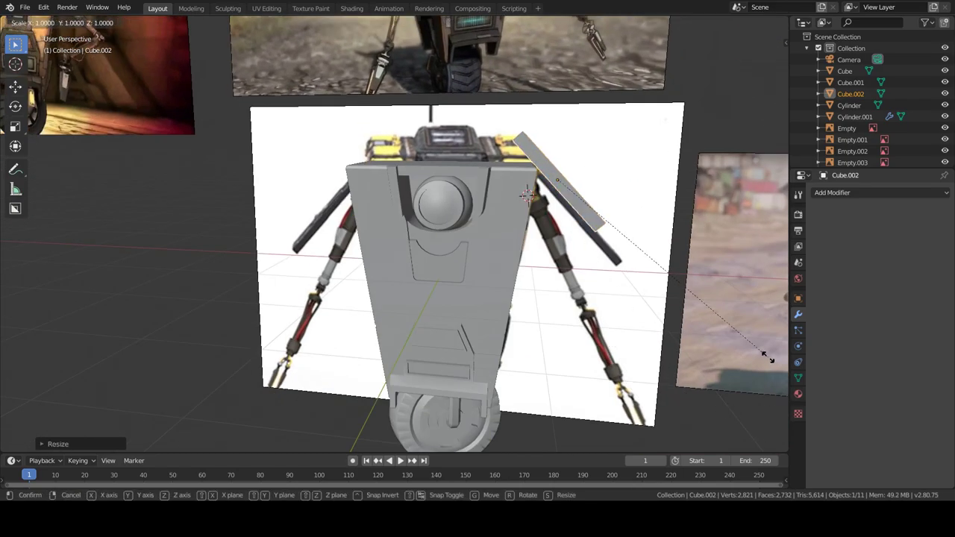
pyautogui.press('g')
pyautogui.click(639, 359)
pyautogui.scroll(-3, 639, 359)
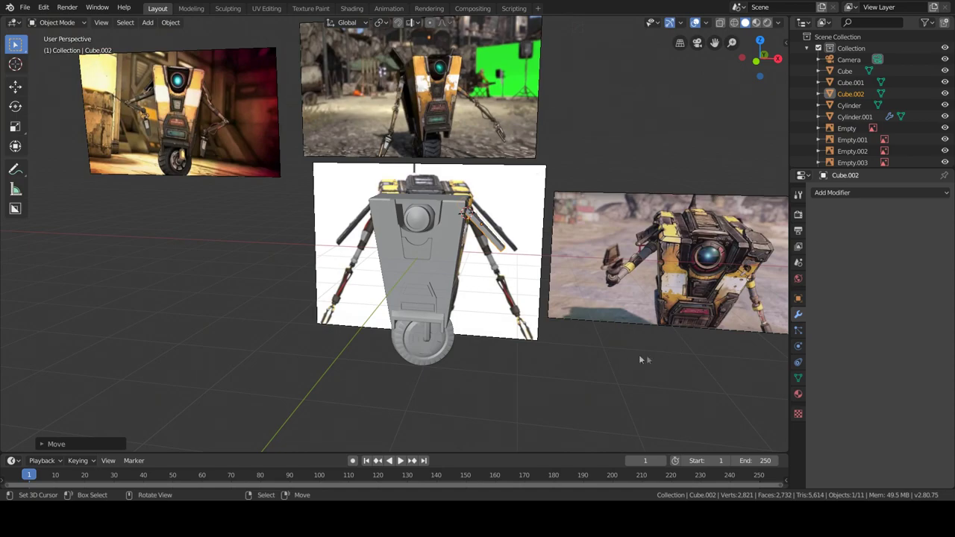
pyautogui.scroll(5, 608, 349)
pyautogui.moveTo(608, 349); pyautogui.dragTo(463, 276, button='middle')
# - Add a trial cube, resize it, then delete it
pyautogui.hotkey('shift', 'a')
pyautogui.click(559, 290)
pyautogui.press('s')
pyautogui.click(521, 186)
pyautogui.press('Delete')
pyautogui.hotkey('shift', 'a')
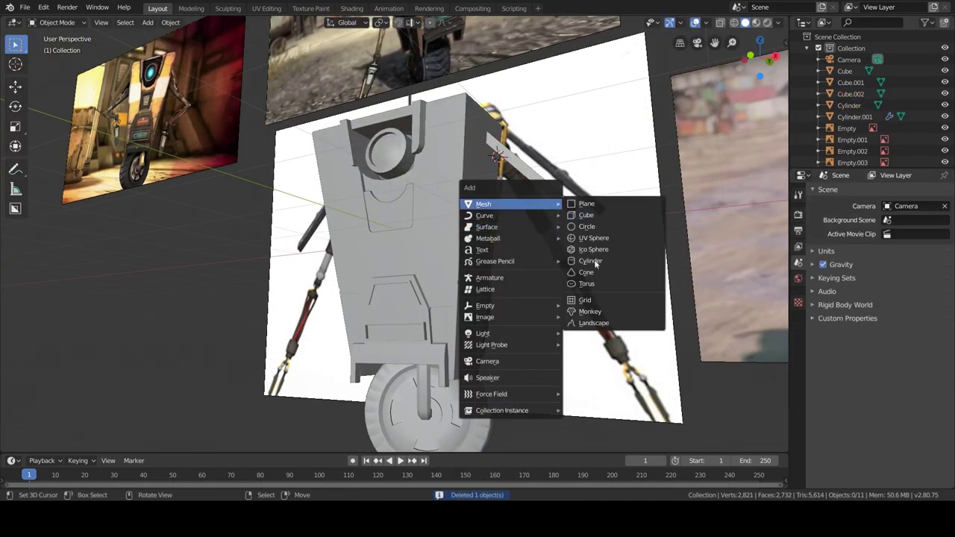
# - Add a cylinder, scale it down and rotate it around the X axis
pyautogui.click(595, 265)
pyautogui.click(160, 422)
pyautogui.press('s')
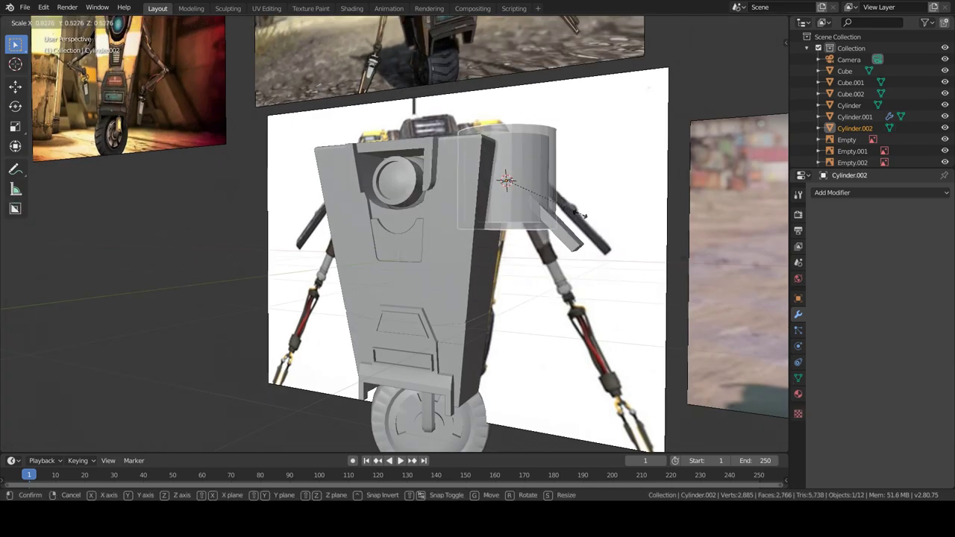
pyautogui.click(536, 193)
pyautogui.press('r')
pyautogui.press('x')
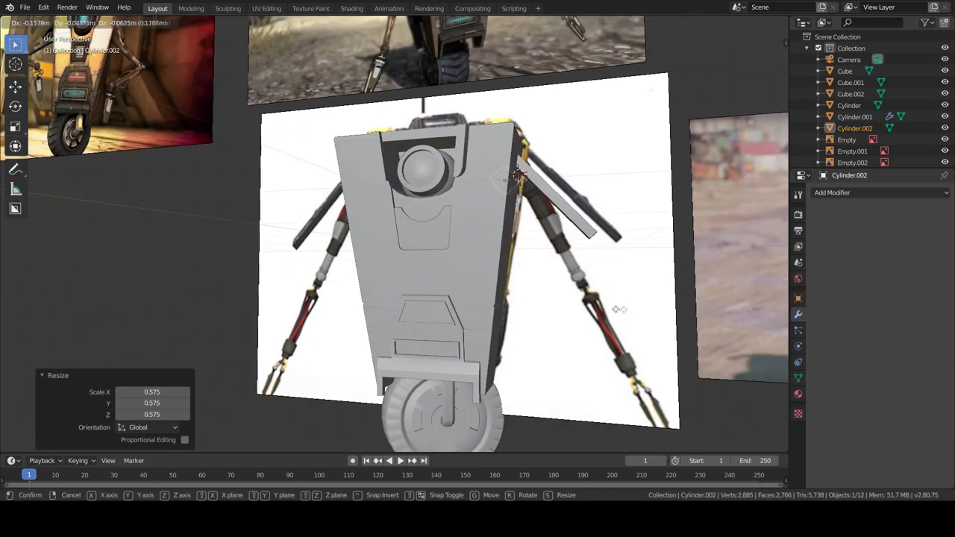
# - Nudge the slanted plate vertically and resize the cylinder to 0.701
pyautogui.press('Tab')
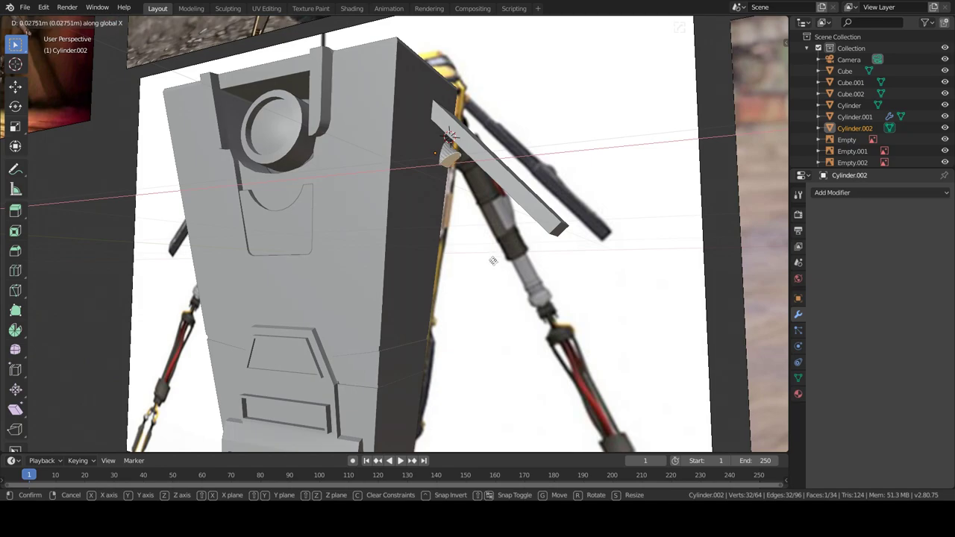
pyautogui.press('l')
pyautogui.press('KP_1')
pyautogui.press('Tab')
pyautogui.click(512, 175)
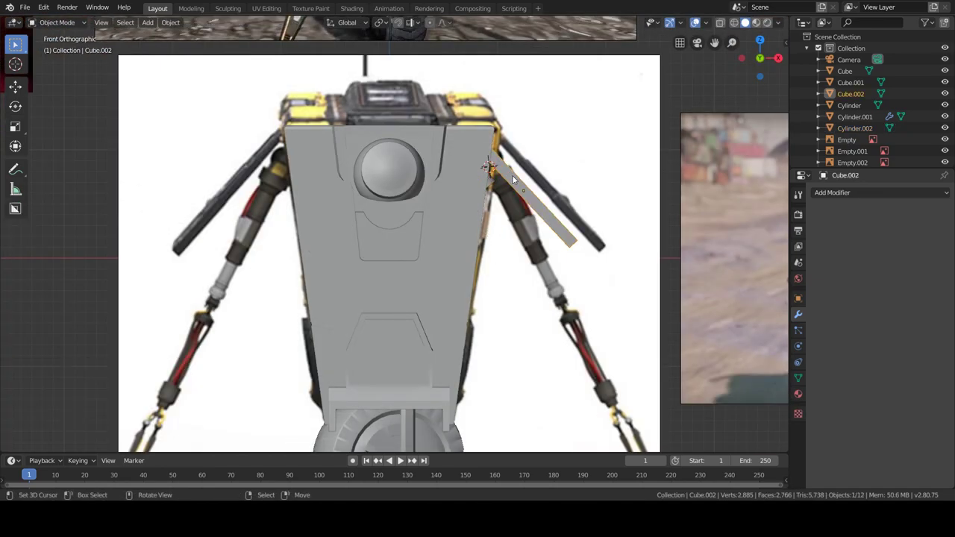
pyautogui.press('g')
pyautogui.press('z')
pyautogui.click(498, 176)
pyautogui.click(490, 165)
pyautogui.press('s')
pyautogui.click(498, 177)
# - In front view, move the cylinder geometry sideways and down into the arm position
pyautogui.moveTo(499, 177); pyautogui.dragTo(573, 228, button='middle')
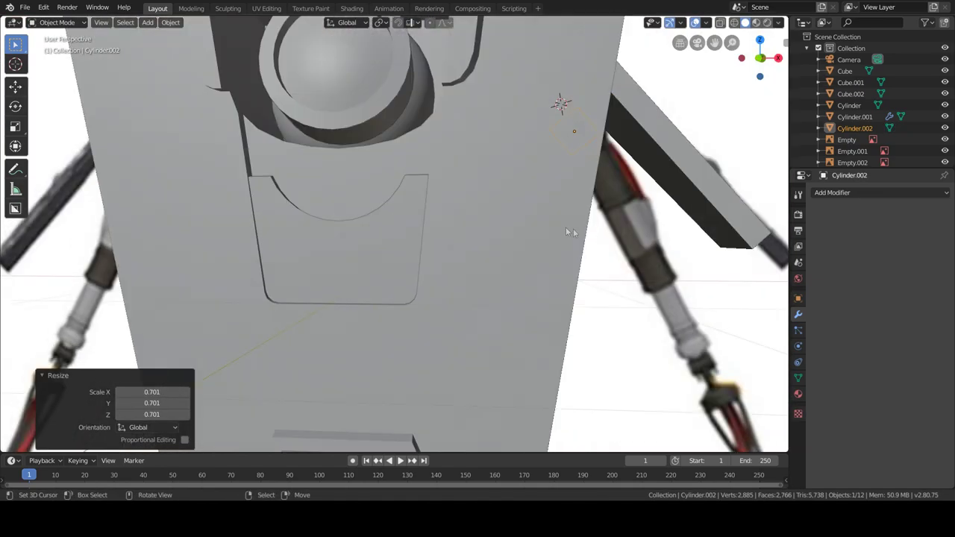
pyautogui.scroll(3, 573, 229)
pyautogui.press('g')
pyautogui.press('Tab')
pyautogui.press('KP_1')
pyautogui.press('g')
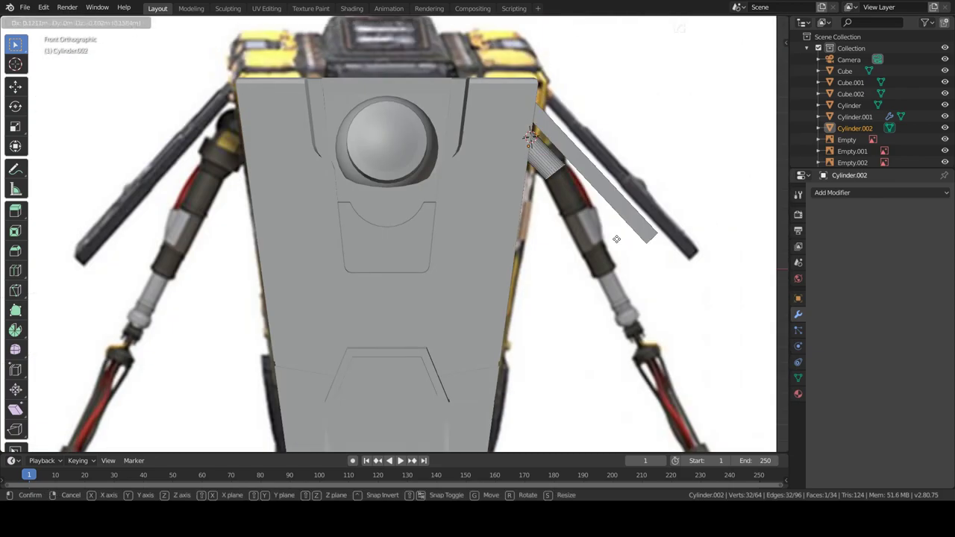
pyautogui.click(617, 240)
pyautogui.press('g')
pyautogui.press('z')
pyautogui.click(576, 258)
# - Extrude the cylinder end along the arm in stepped sections, scaling each end ring
pyautogui.press('e')
pyautogui.click(640, 256)
pyautogui.press('s')
pyautogui.click(650, 298)
pyautogui.press('e')
pyautogui.press('e')
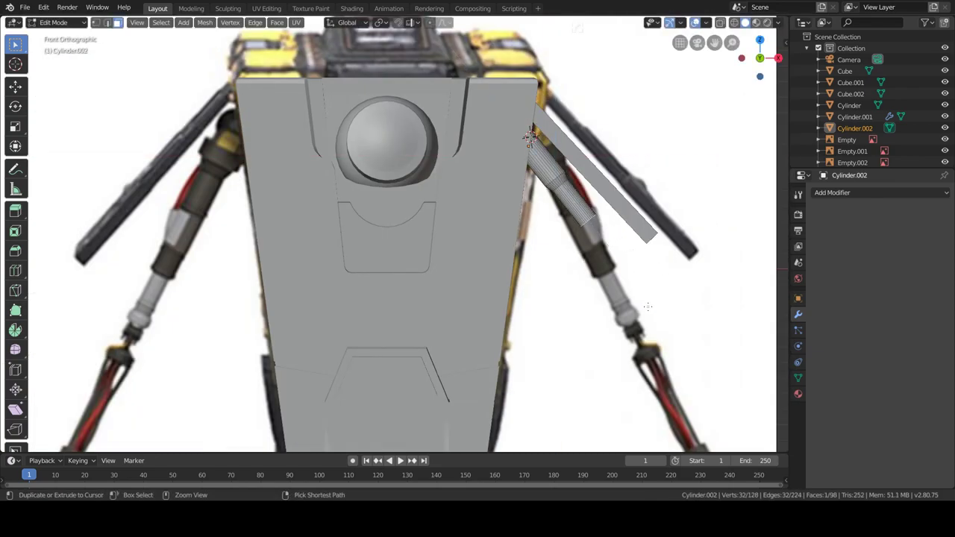
pyautogui.click(672, 280)
pyautogui.press('s')
pyautogui.click(697, 254)
pyautogui.click(694, 259)
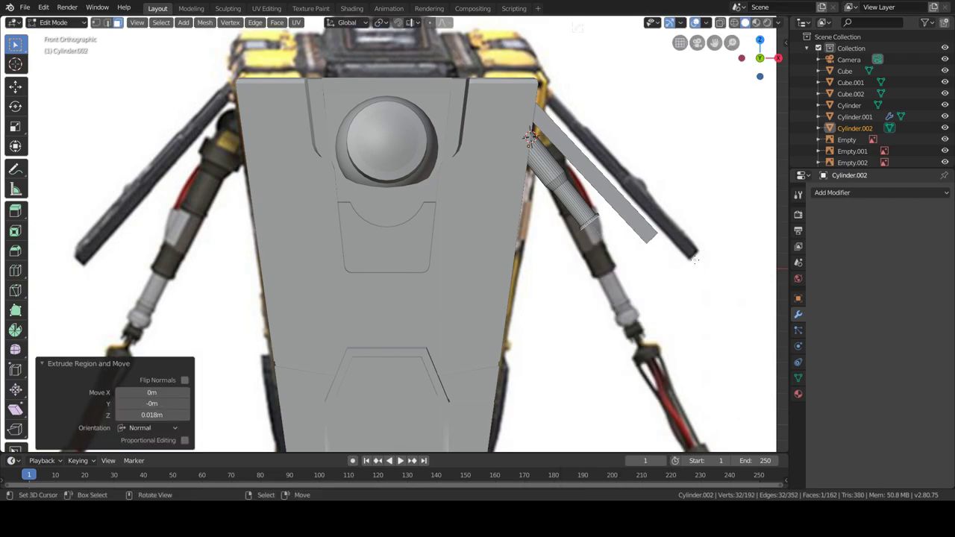
pyautogui.press('s')
pyautogui.click(711, 223)
pyautogui.press('e')
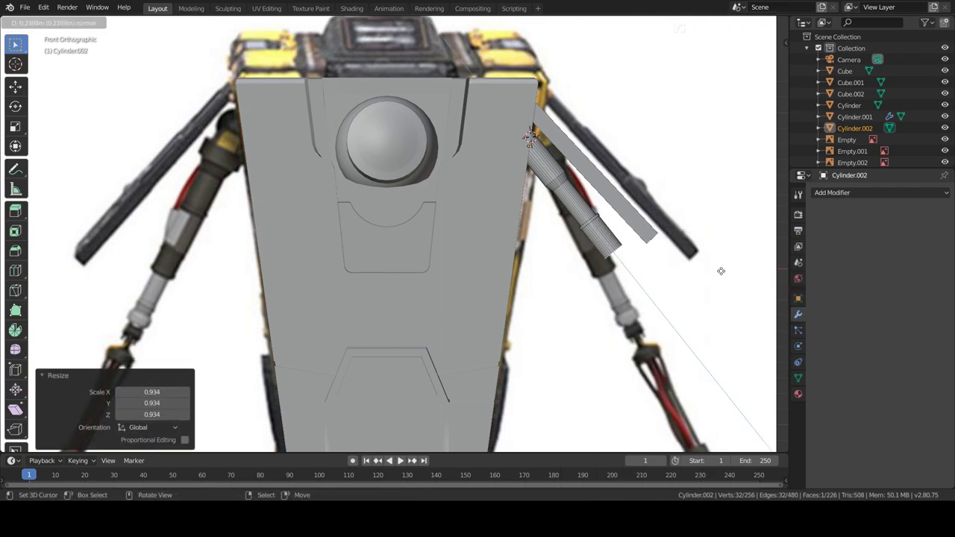
pyautogui.click(703, 278)
# - Inset the rod's end face and scale it down
pyautogui.press('i')
pyautogui.click(693, 303)
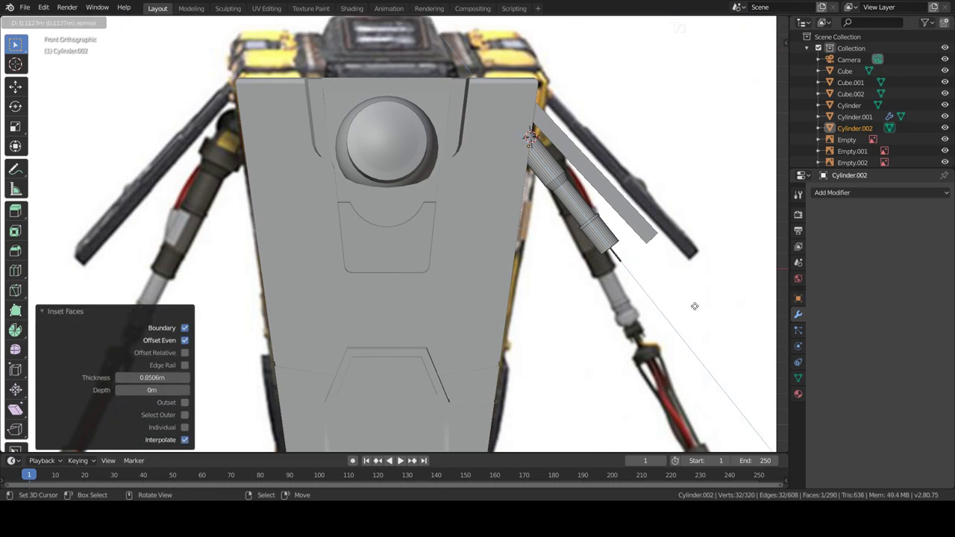
pyautogui.press('i')
pyautogui.rightClick(681, 313)
pyautogui.moveTo(680, 314); pyautogui.dragTo(681, 257, button='middle')
pyautogui.press('s')
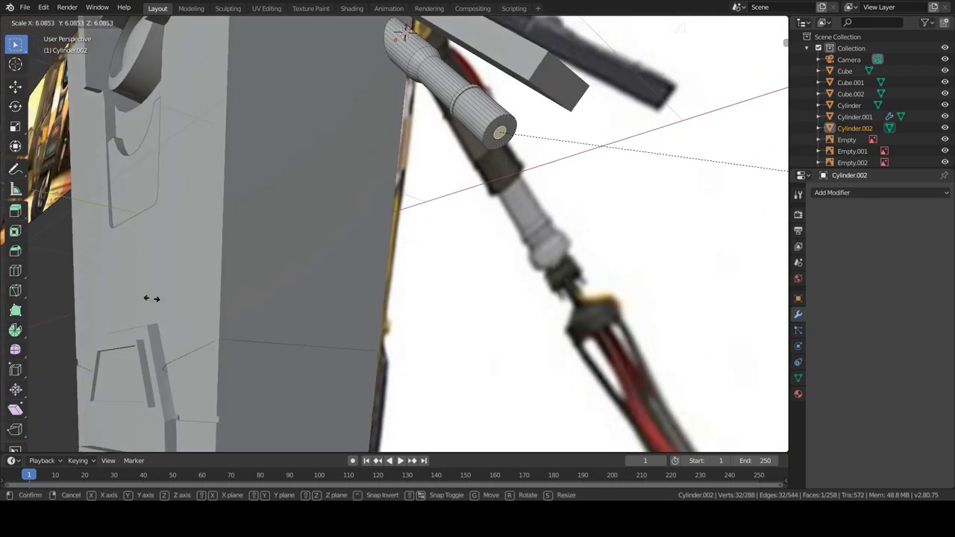
pyautogui.click(151, 299)
pyautogui.press('KP_1')
pyautogui.scroll(-5, 686, 303)
pyautogui.scroll(-2, 464, 300)
pyautogui.scroll(2, 464, 301)
# - Extrude the tip outward into an enlarged, flared cap
pyautogui.press('e')
pyautogui.click(634, 312)
pyautogui.rightClick(634, 310)
pyautogui.click(635, 291)
pyautogui.click(625, 300)
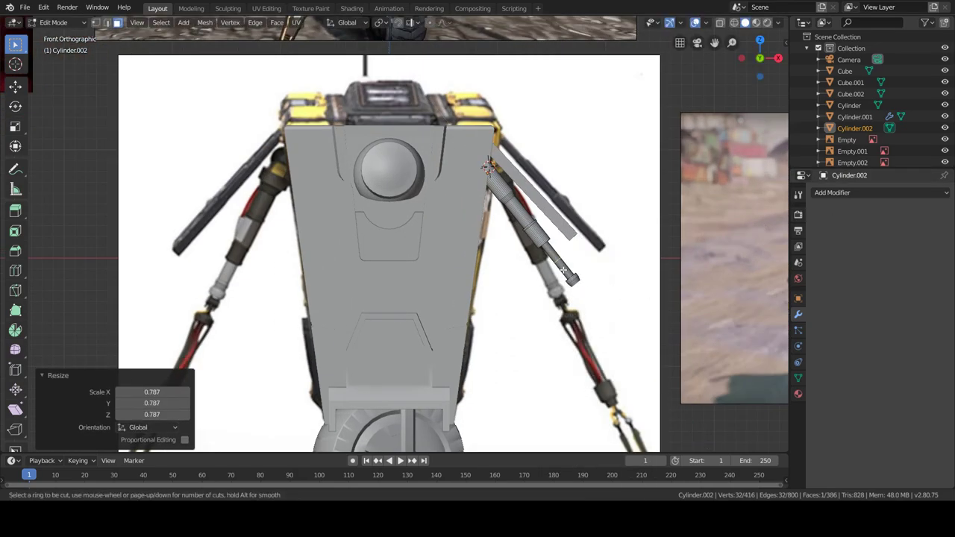
# - Add a loop cut near the tip and inset and scale its ring into a raised collar
pyautogui.hotkey('ctrl', 'r')
pyautogui.click(570, 279)
pyautogui.press('KP_Decimal')
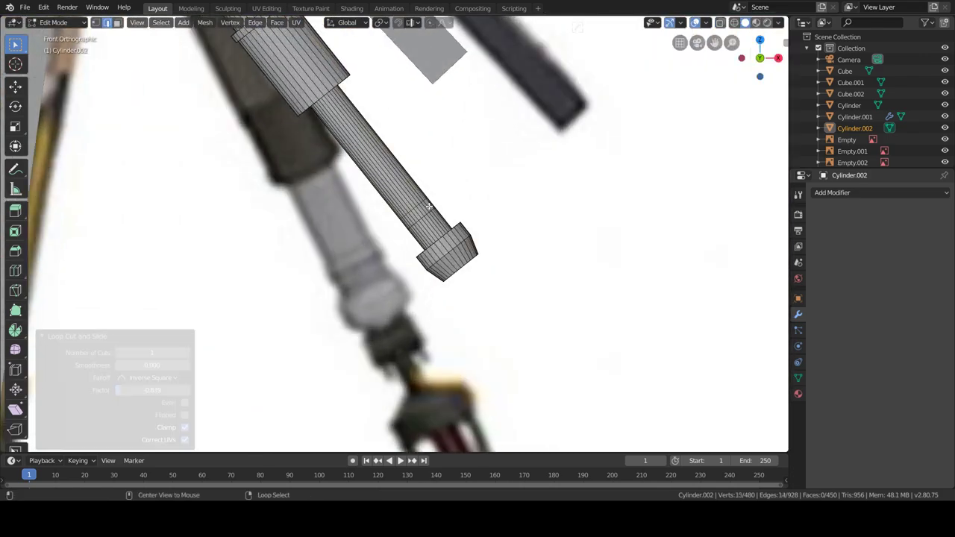
pyautogui.press('i')
pyautogui.click(657, 214)
pyautogui.press('s')
pyautogui.hotkey('shift', 'z')
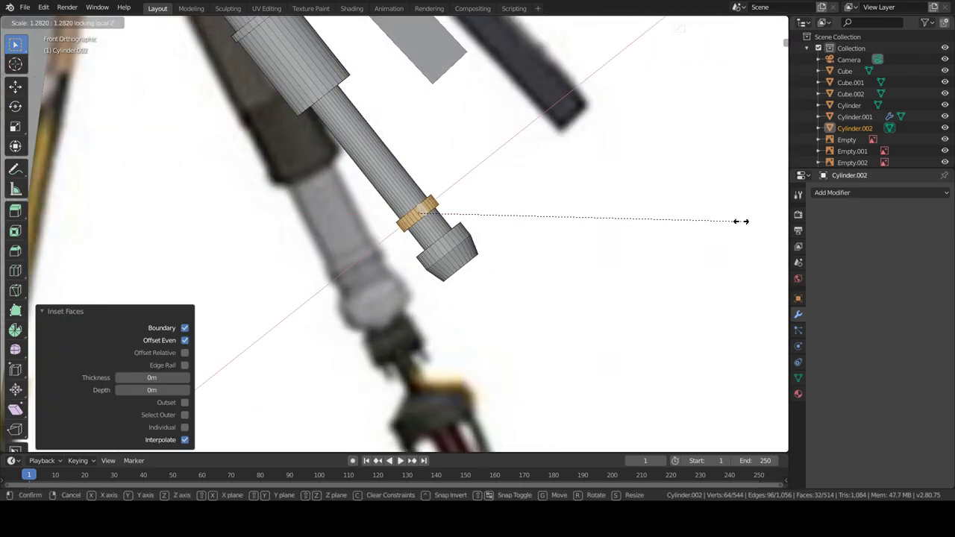
pyautogui.click(741, 220)
# - Review the finished arm rod in object mode, then add a new cylinder in front view
pyautogui.press('Tab')
pyautogui.press('Home')
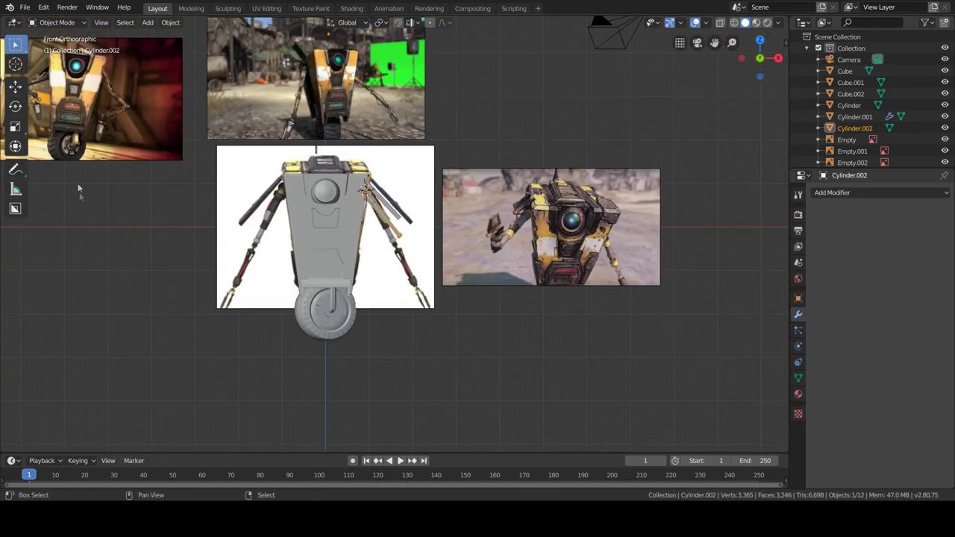
pyautogui.scroll(2, 287, 256)
pyautogui.scroll(2, 433, 305)
pyautogui.scroll(1, 369, 310)
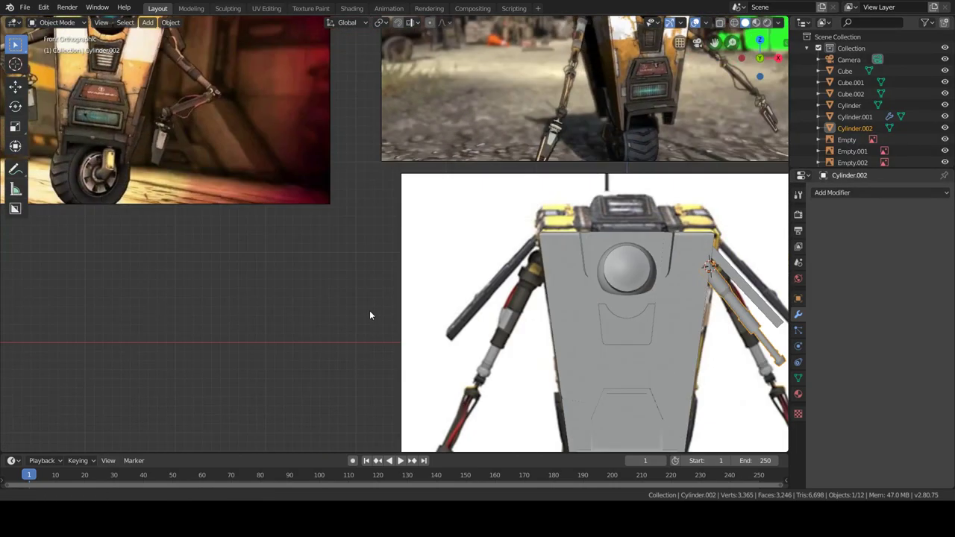
pyautogui.press('KP_Decimal')
pyautogui.press('Tab')
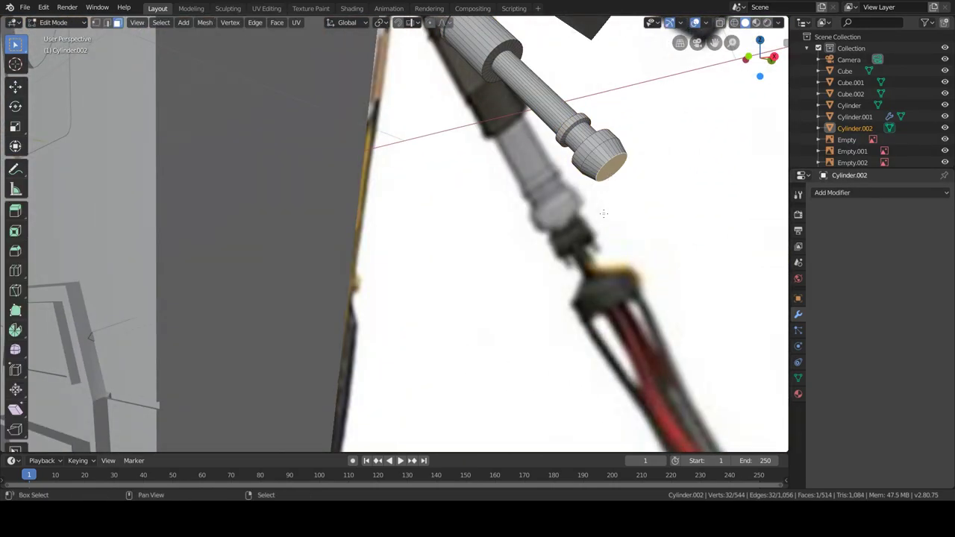
pyautogui.press('Tab')
pyautogui.press('KP_1')
pyautogui.hotkey('shift', 'a')
pyautogui.click(582, 328)
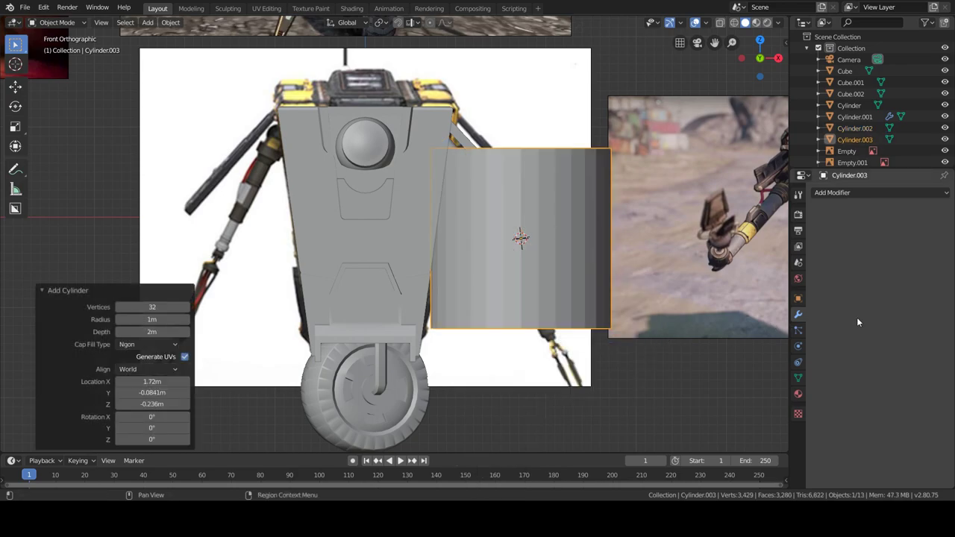
# - Shrink and rotate the new cylinder into a small elbow joint at the arm tip
pyautogui.press('s')
pyautogui.click(548, 243)
pyautogui.scroll(3, 687, 302)
pyautogui.press('r')
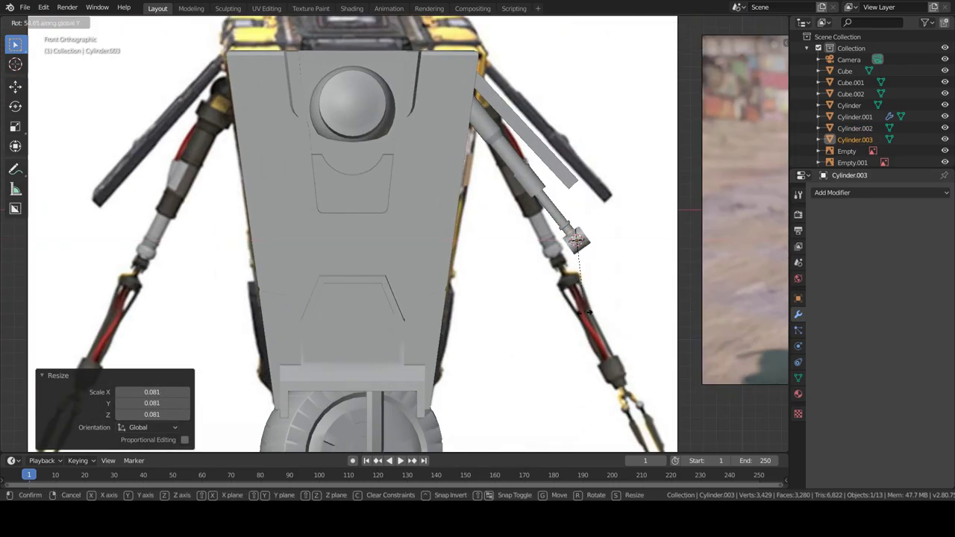
pyautogui.rightClick(650, 316)
pyautogui.scroll(3, 581, 251)
pyautogui.scroll(3, 580, 252)
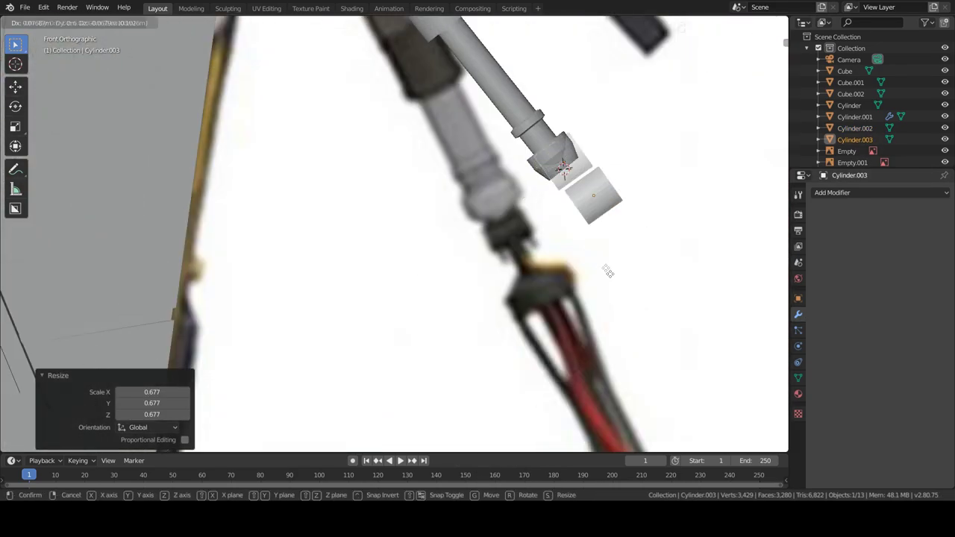
pyautogui.click(661, 246)
# - Extrude the joint into a forearm bending down-left, adding a narrowed loop-cut ring
pyautogui.press('Tab')
pyautogui.scroll(-2, 655, 260)
pyautogui.scroll(-3, 597, 261)
pyautogui.scroll(-3, 523, 265)
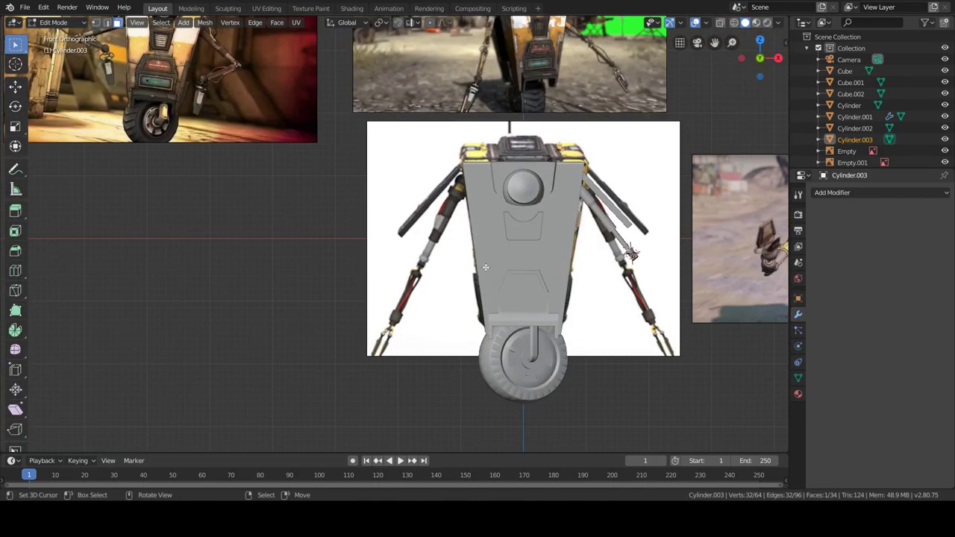
pyautogui.scroll(4, 485, 267)
pyautogui.keyDown('shift'); pyautogui.moveTo(485, 267); pyautogui.dragTo(673, 172, button='middle'); pyautogui.keyUp('shift')
pyautogui.scroll(1, 673, 172)
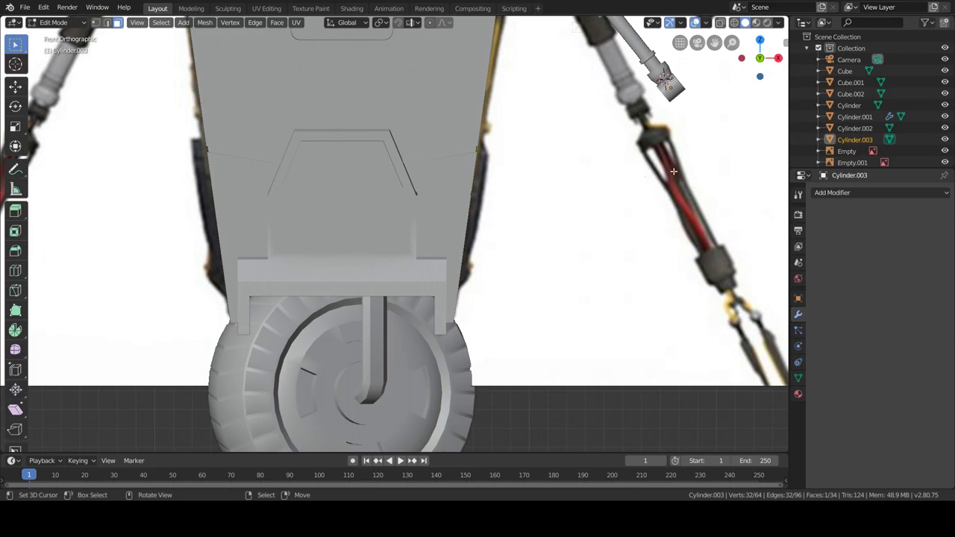
pyautogui.click(606, 223)
pyautogui.press('e')
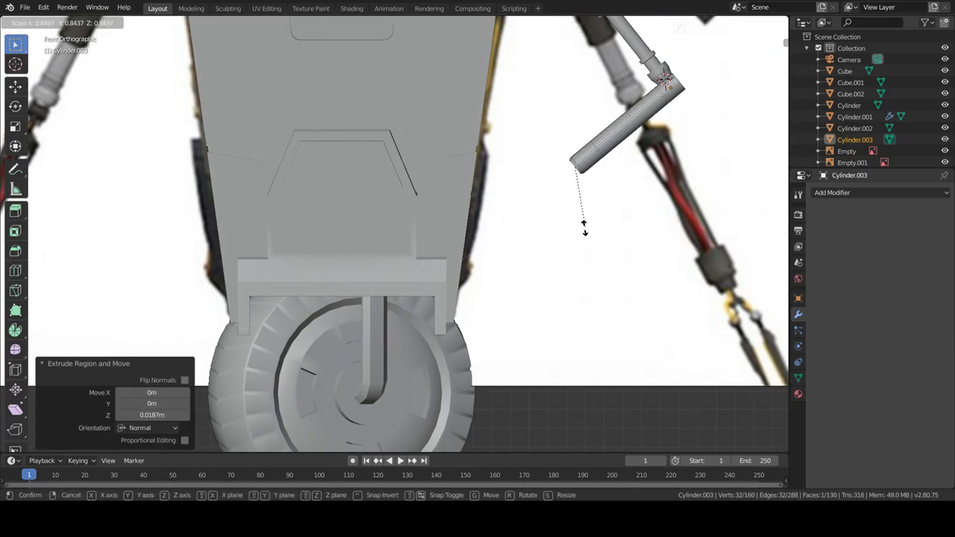
pyautogui.hotkey('ctrl', 'r')
pyautogui.click(642, 130)
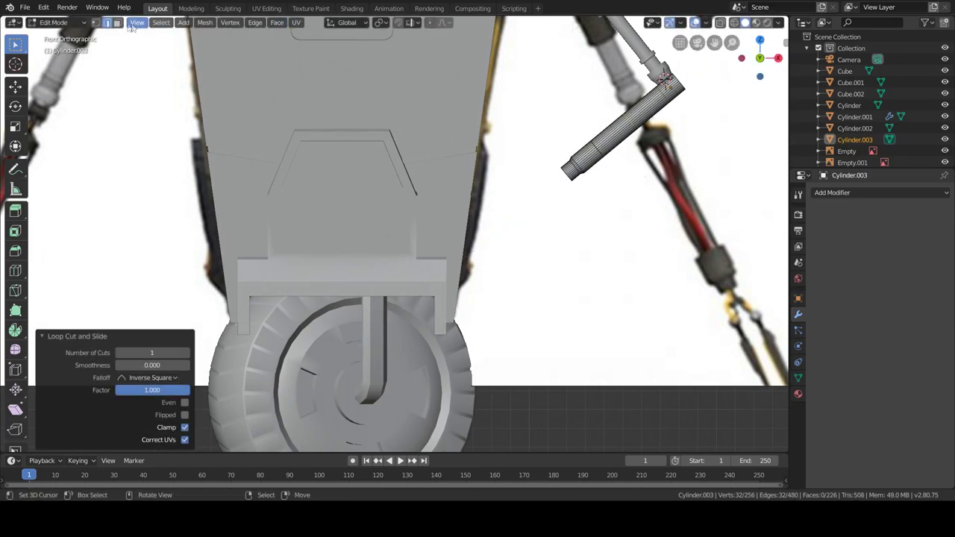
pyautogui.keyDown('alt'); pyautogui.click(638, 127); pyautogui.keyUp('alt')
pyautogui.click(750, 199)
pyautogui.scroll(-5, 658, 326)
pyautogui.scroll(4, 545, 250)
pyautogui.scroll(-4, 545, 250)
pyautogui.scroll(5, 512, 256)
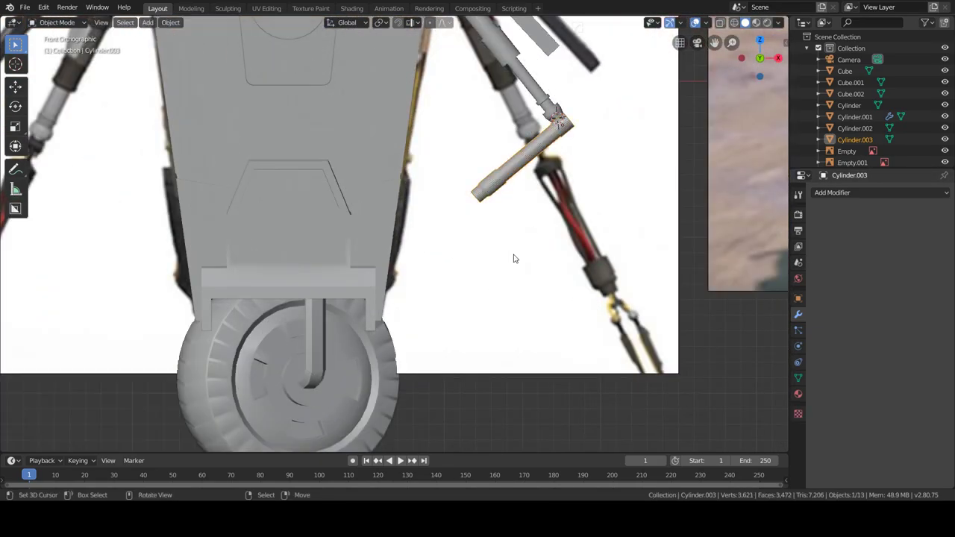
pyautogui.moveTo(512, 256); pyautogui.dragTo(540, 198, button='middle')
# - Snap the 3D cursor to the forearm end and add a small, vertically stretched cube below it
pyautogui.click(439, 100)
pyautogui.press('`')
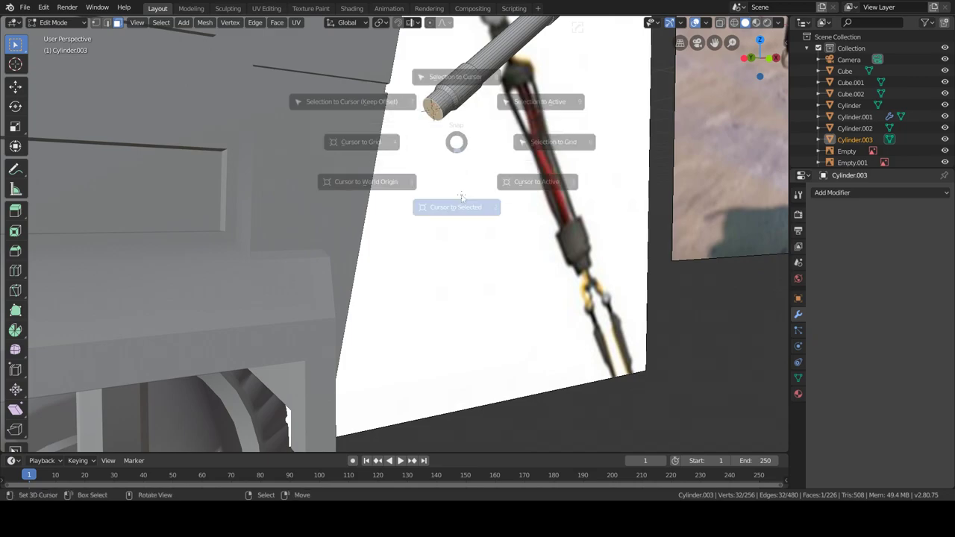
pyautogui.click(348, 100)
pyautogui.hotkey('shift', 'a')
pyautogui.click(418, 187)
pyautogui.press('s')
pyautogui.click(394, 179)
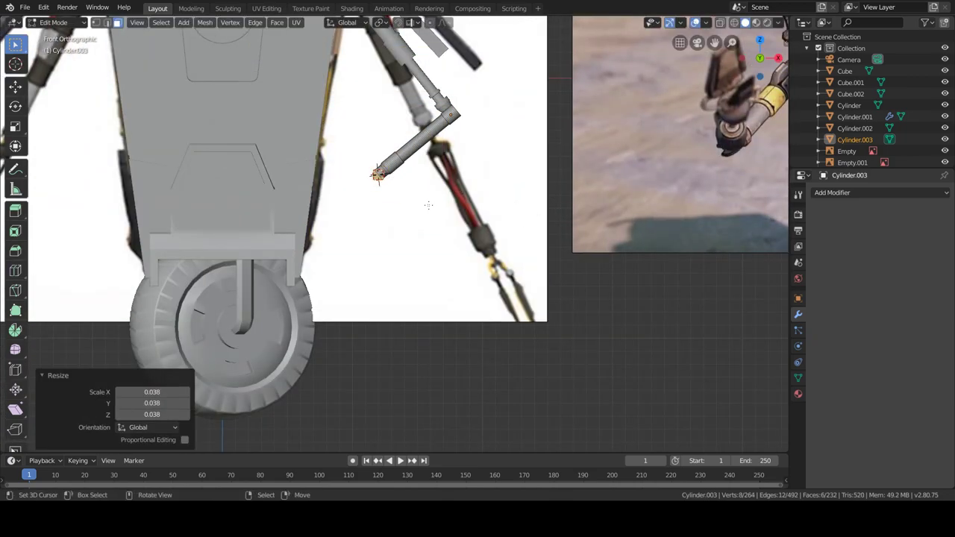
pyautogui.click(426, 214)
pyautogui.press('s')
pyautogui.press('z')
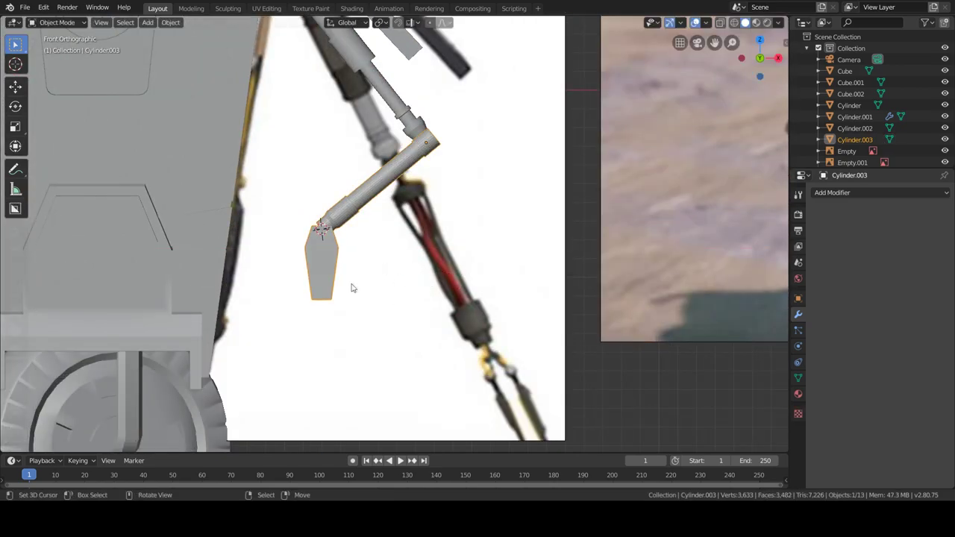
# - Inset the hand piece's face to taper it and extrude the inner face into a recess
pyautogui.press('Tab')
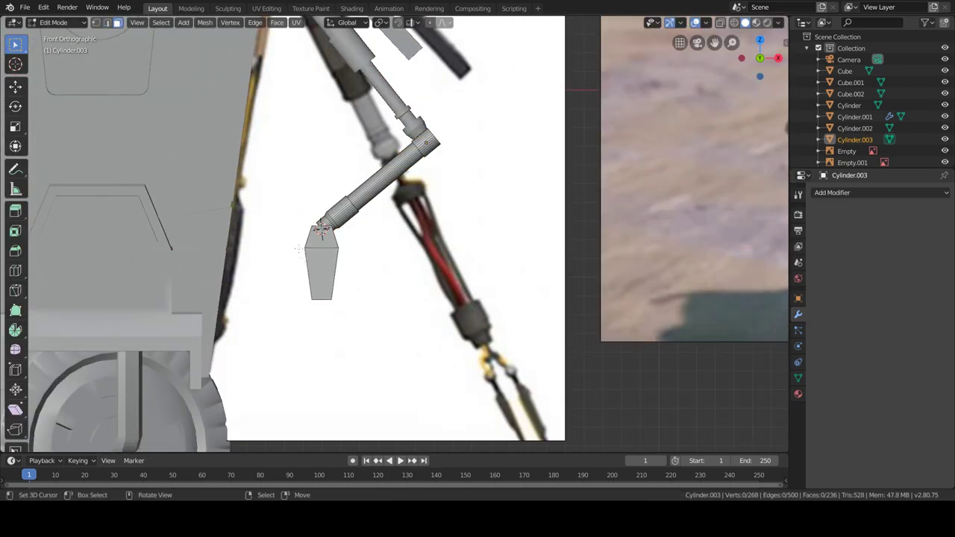
pyautogui.press('i')
pyautogui.press('s')
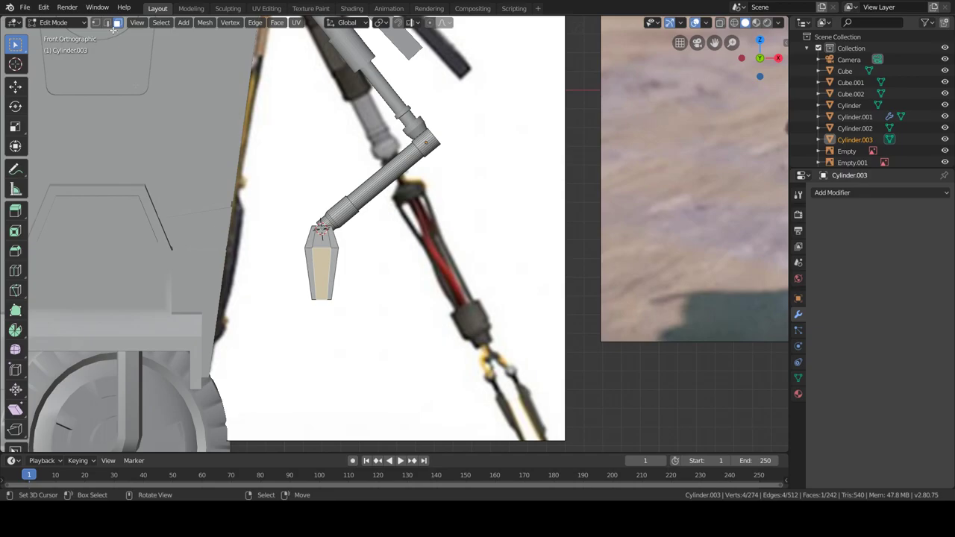
pyautogui.press('g')
pyautogui.click(363, 292)
pyautogui.click(321, 262)
pyautogui.moveTo(321, 261)
pyautogui.mouseDown(button='middle')
pyautogui.moveTo(366, 299)
pyautogui.moveTo(353, 290)
pyautogui.mouseUp(button='middle')
pyautogui.press('e')
pyautogui.click(367, 299)
pyautogui.press('Tab')
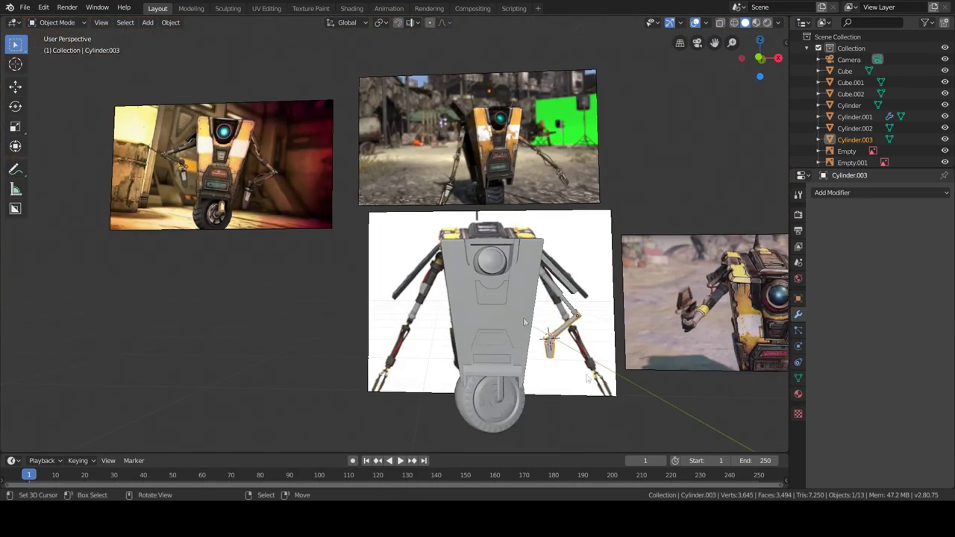
pyautogui.scroll(2, 598, 321)
# - Set the arm's origin to the centred 3D cursor and add a Mirror modifier
pyautogui.scroll(2, 537, 322)
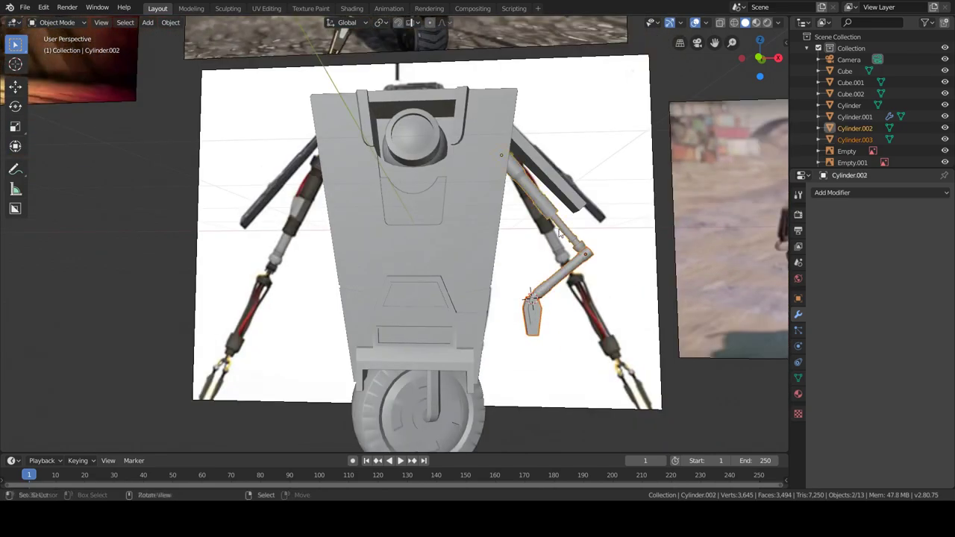
pyautogui.hotkey('shift', 's')
pyautogui.click(549, 291)
pyautogui.click(170, 23)
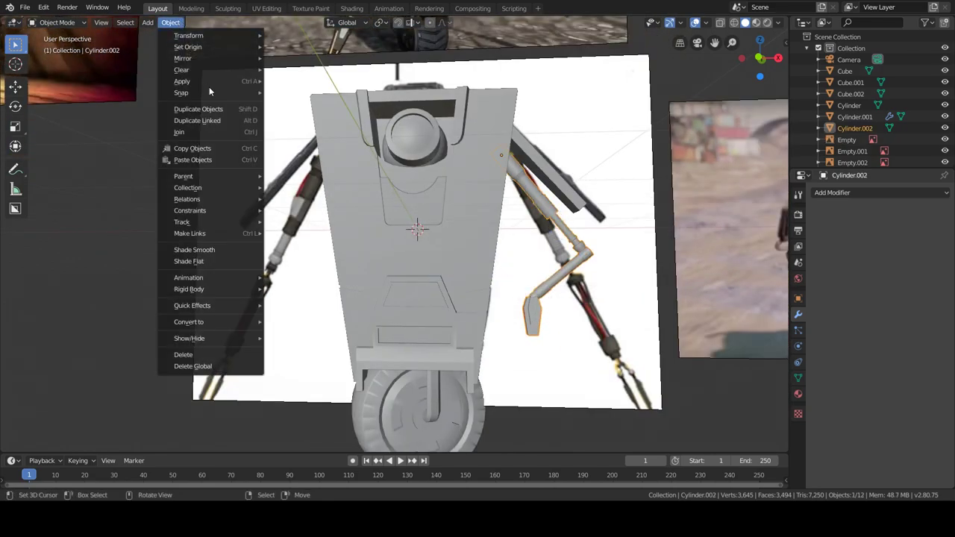
pyautogui.click(298, 69)
pyautogui.click(858, 193)
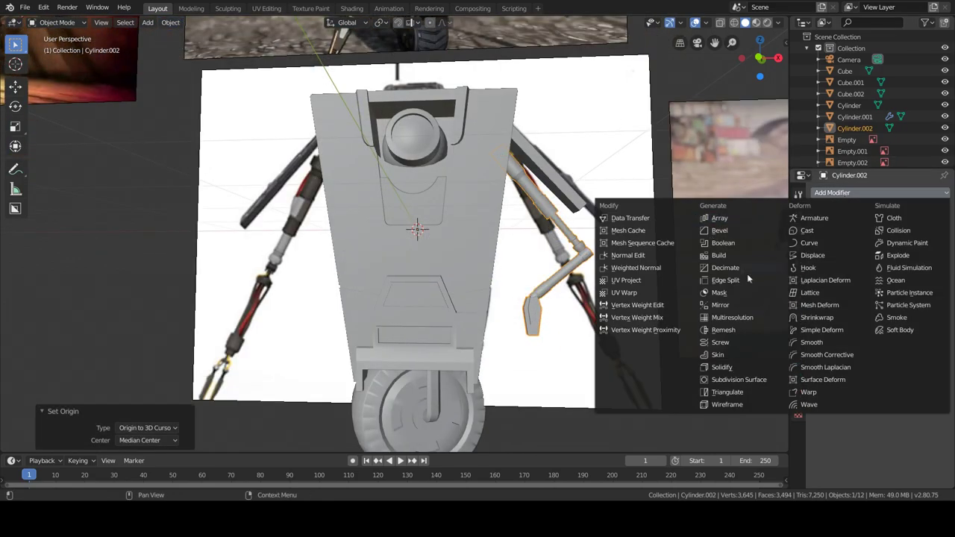
pyautogui.click(732, 304)
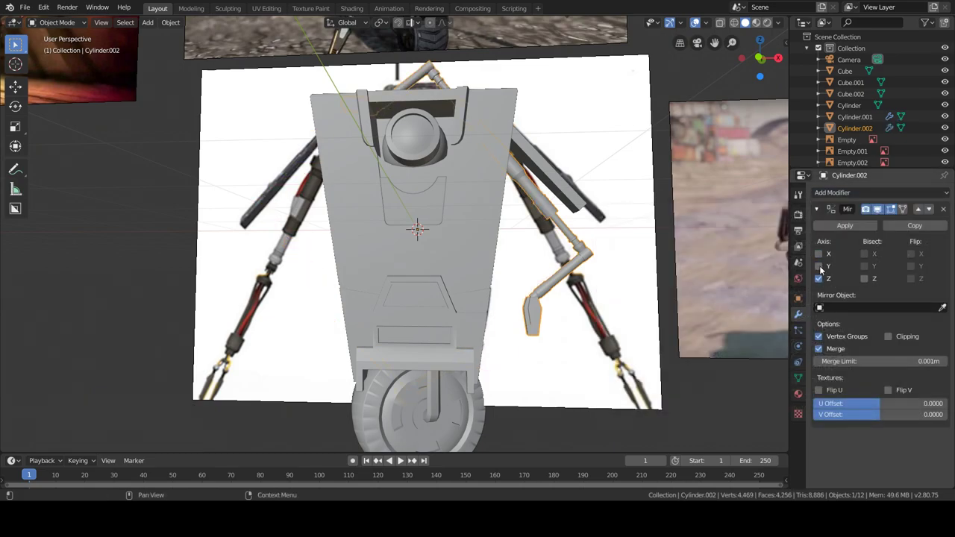
# - Duplicate the jointed arm, shift it left along X, and mirror it with scale -1
pyautogui.hotkey('shift', 'd')
pyautogui.press('x')
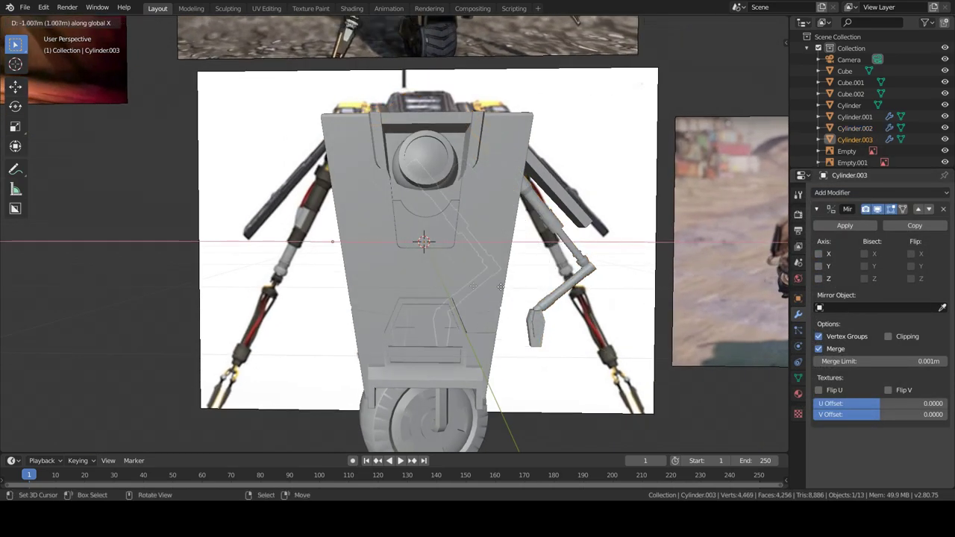
pyautogui.click(468, 286)
pyautogui.press('s')
pyautogui.press('Return')
pyautogui.scroll(-2, 468, 287)
pyautogui.press('s')
pyautogui.press('z')
pyautogui.press('Return')
pyautogui.press('s')
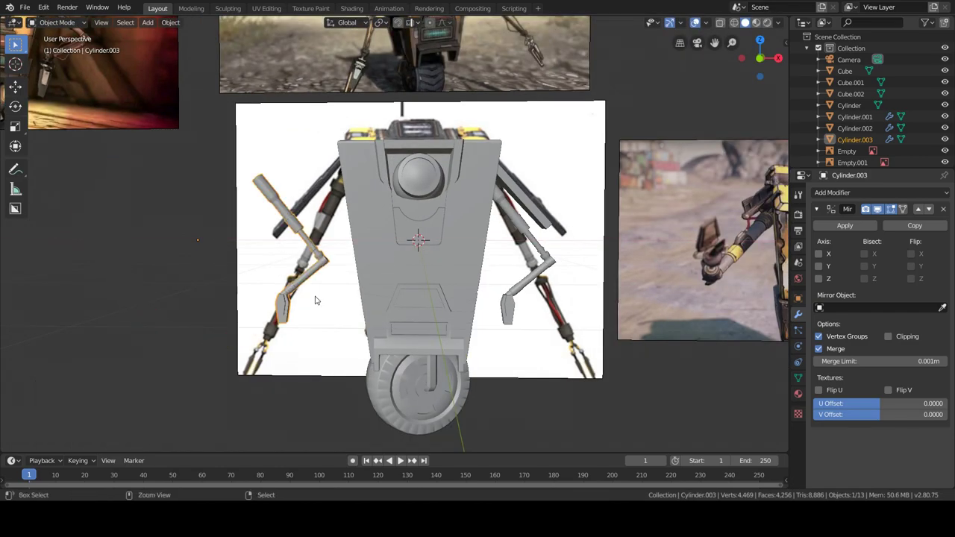
pyautogui.press('Return')
# - Rotate the copied arm 180° about X and move it beside the body
pyautogui.press('r')
pyautogui.press('x')
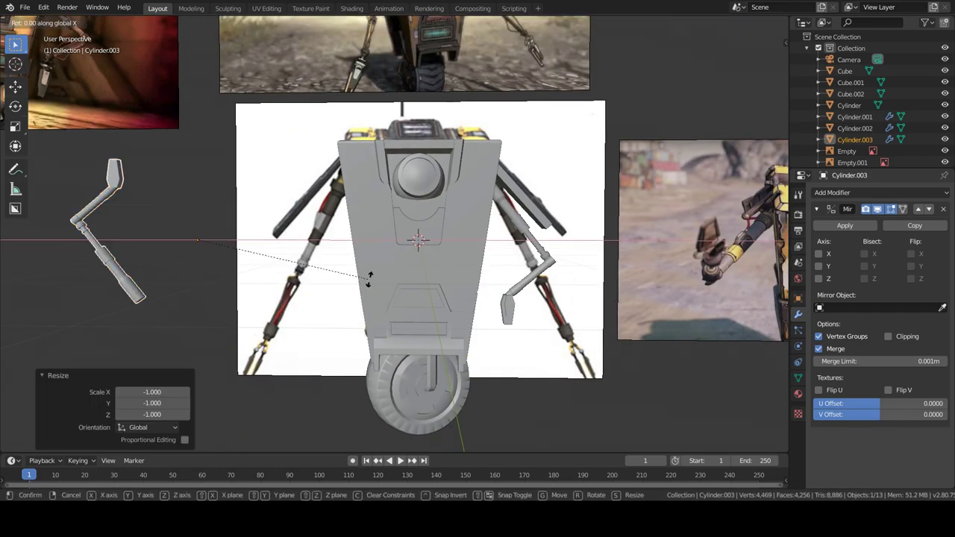
pyautogui.write('180')
pyautogui.press('Return')
pyautogui.press('g')
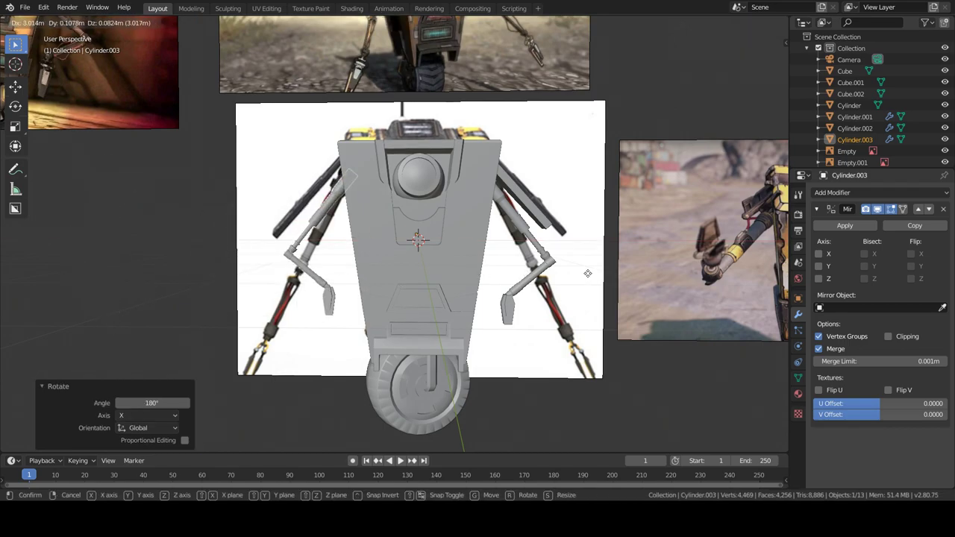
pyautogui.press('Return')
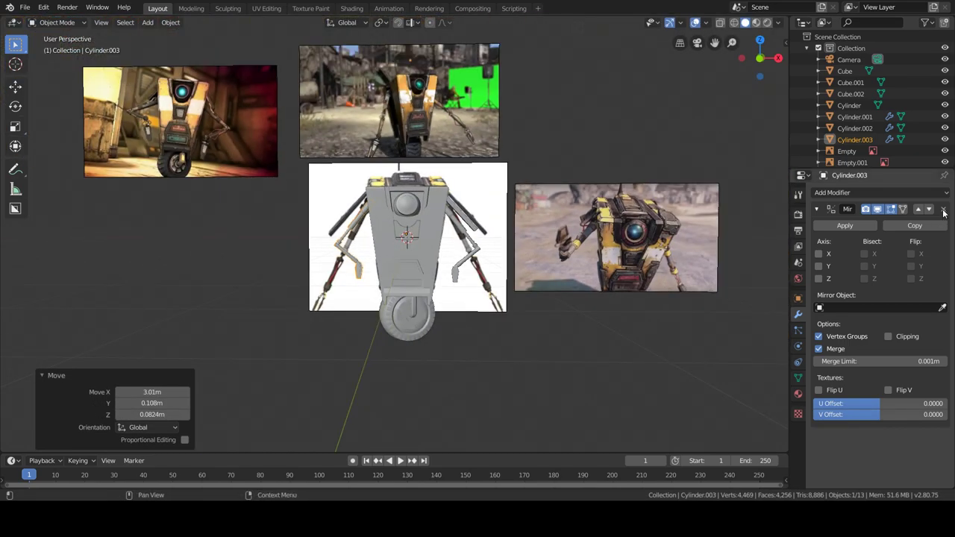
# - Remove the copy's Mirror modifier, delete the Empty, and snap the cursor to the upper arm bar
pyautogui.click(944, 213)
pyautogui.click(847, 150)
pyautogui.press('Delete')
pyautogui.click(453, 221)
pyautogui.hotkey('shift', 's')
pyautogui.click(436, 268)
# - Set the upper arm bar's origin to the 3D cursor and add a Mirror modifier
pyautogui.click(170, 22)
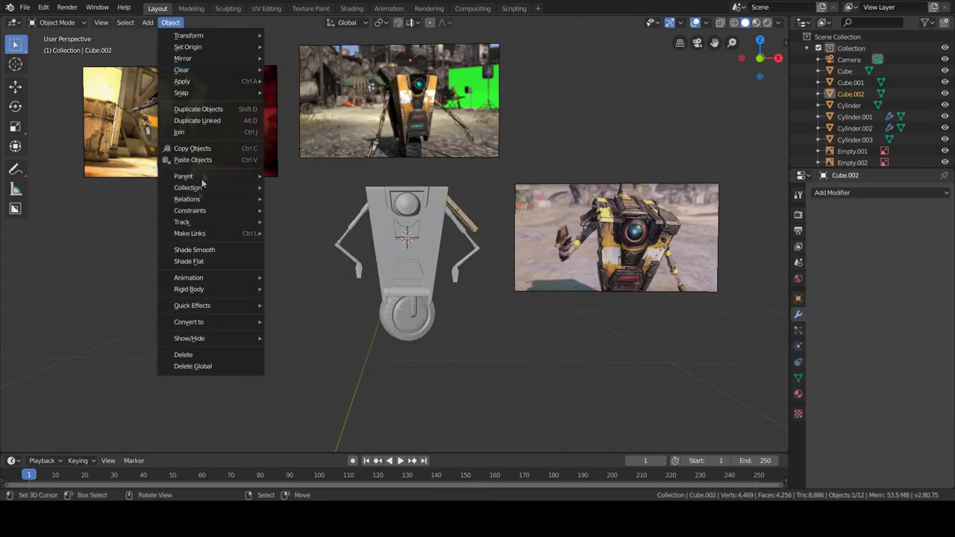
pyautogui.click(310, 70)
pyautogui.click(179, 23)
pyautogui.click(881, 193)
pyautogui.click(739, 281)
pyautogui.scroll(2, 585, 240)
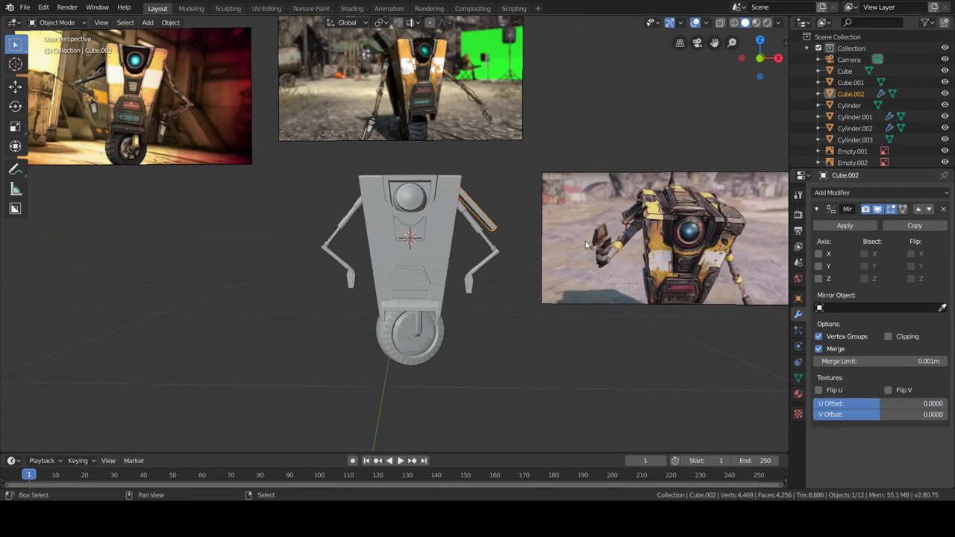
# - Duplicate the arm bar, flip it with scale -1, rotate 180° about Z, and move it into place
pyautogui.hotkey('shift', 'd')
pyautogui.write('s-1')
pyautogui.press('Return')
pyautogui.press('r')
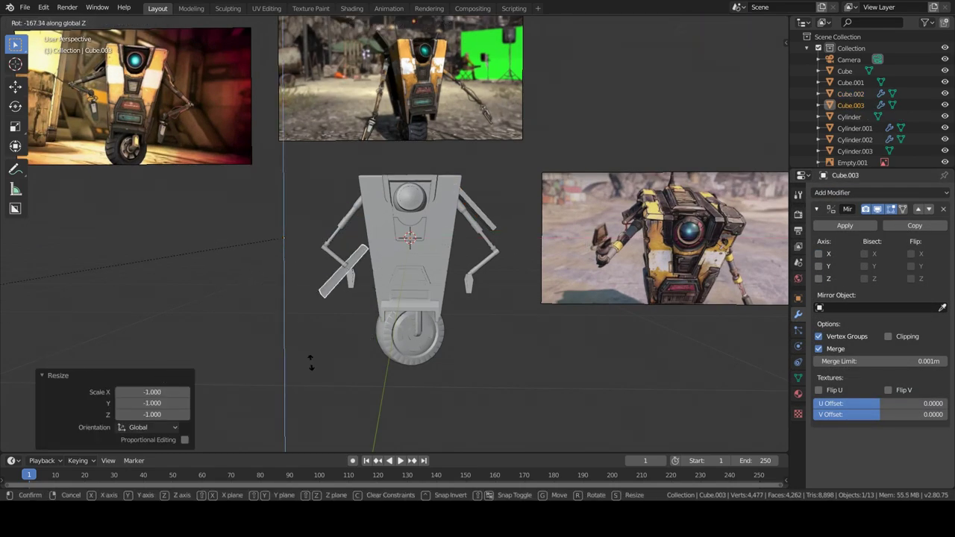
pyautogui.press('Return')
pyautogui.moveTo(312, 362)
pyautogui.mouseDown(button='middle')
pyautogui.moveTo(313, 320)
pyautogui.moveTo(327, 350)
pyautogui.mouseUp(button='middle')
pyautogui.press('r')
pyautogui.press('x')
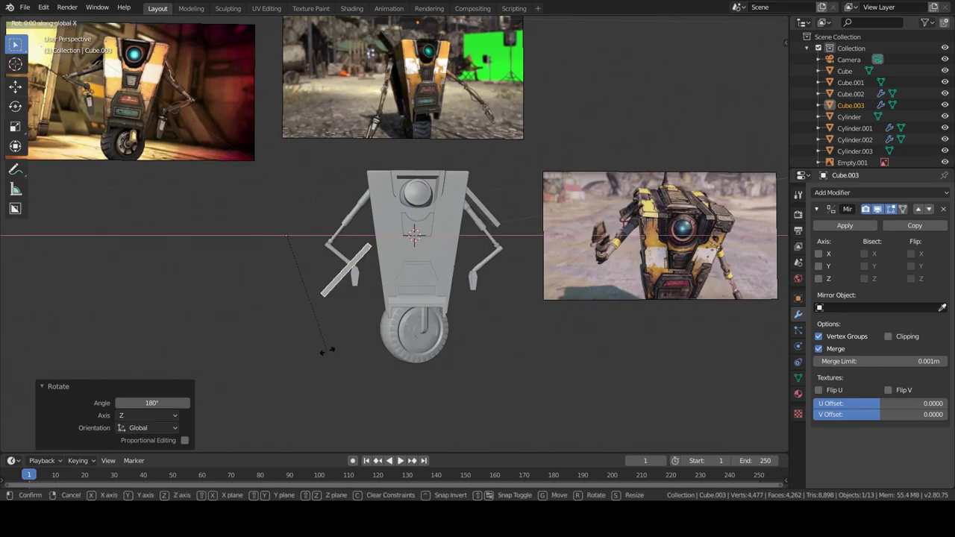
pyautogui.press('z')
pyautogui.press('Return')
pyautogui.press('g')
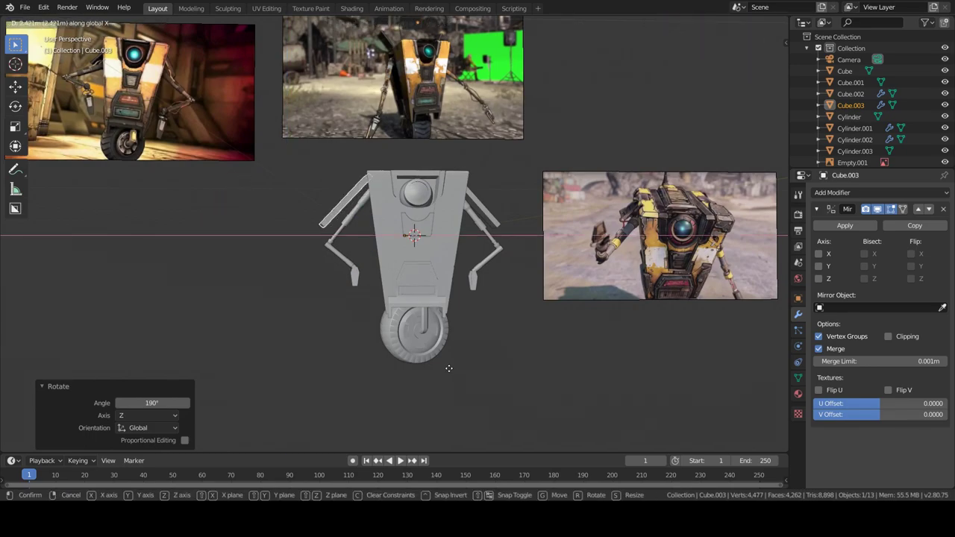
pyautogui.press('Return')
# - In front view, tilt the left arm slightly and shift it along X and Z to align with the body
pyautogui.press('KP_1')
pyautogui.scroll(3, 452, 368)
pyautogui.press('r')
pyautogui.press('z')
pyautogui.click(589, 277)
pyautogui.press('g')
pyautogui.press('x')
pyautogui.click(331, 175)
pyautogui.press('g')
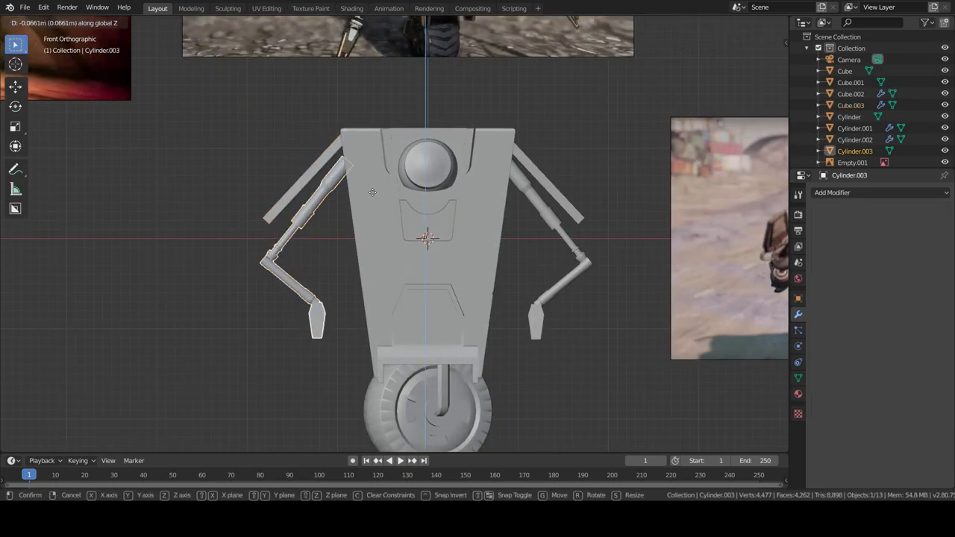
pyautogui.press('z')
pyautogui.click(366, 216)
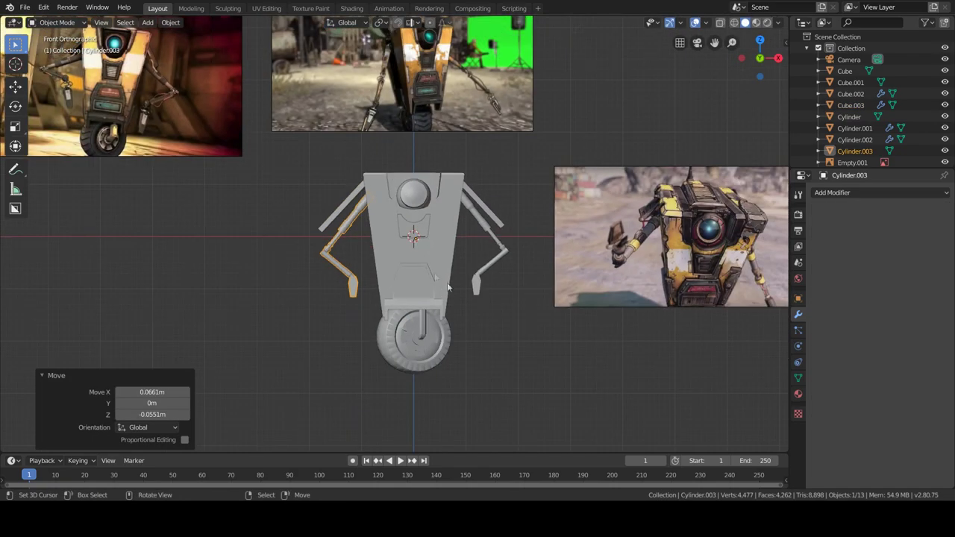
pyautogui.hotkey('shift', 'a')
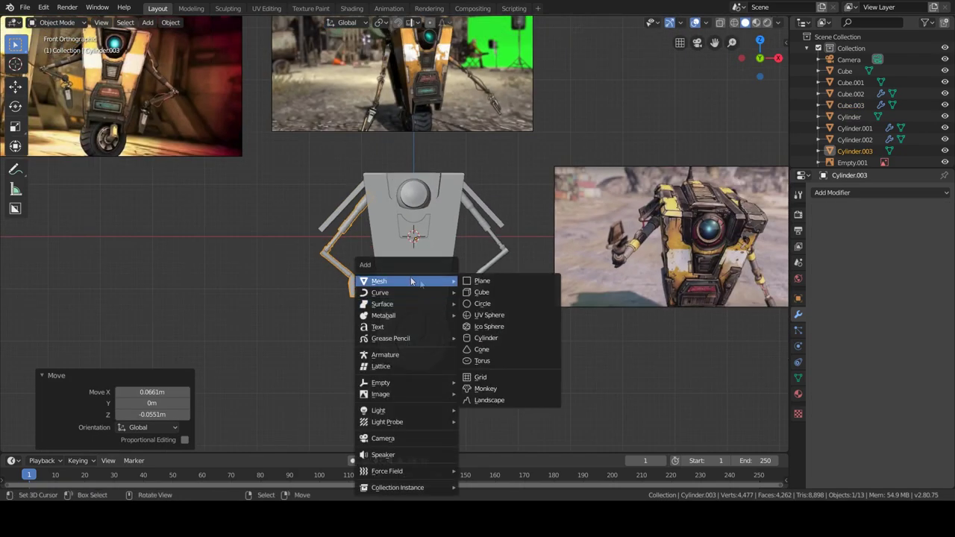
# - Add a plane, lower it under the robot, and scale it into a large floor
pyautogui.click(485, 280)
pyautogui.moveTo(380, 280)
pyautogui.press('g')
pyautogui.click(467, 403)
pyautogui.press('s')
pyautogui.click(320, 316)
pyautogui.moveTo(320, 316); pyautogui.dragTo(501, 168, button='middle')
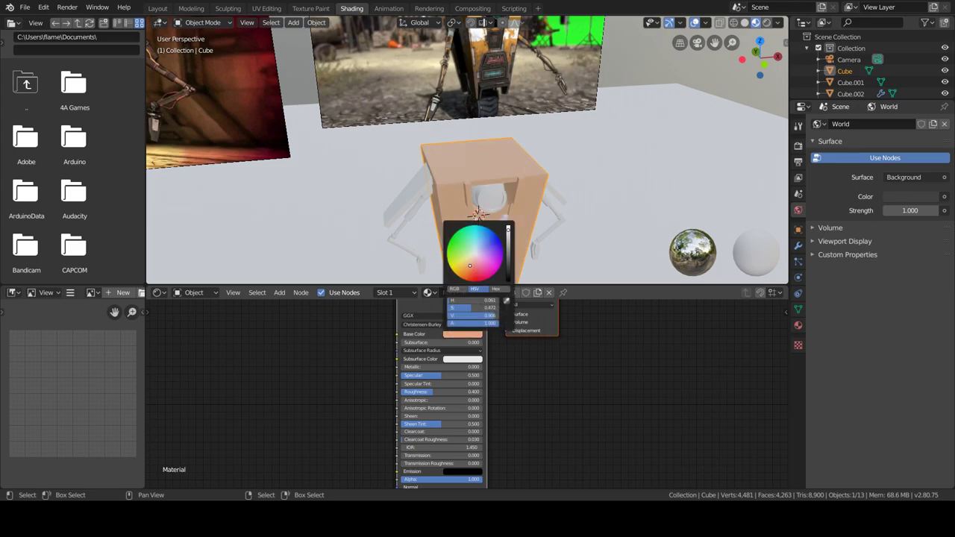
# - Deepen the body's orange base colour, then show the Material settings and select the main body
pyautogui.moveTo(470, 267); pyautogui.dragTo(465, 274)
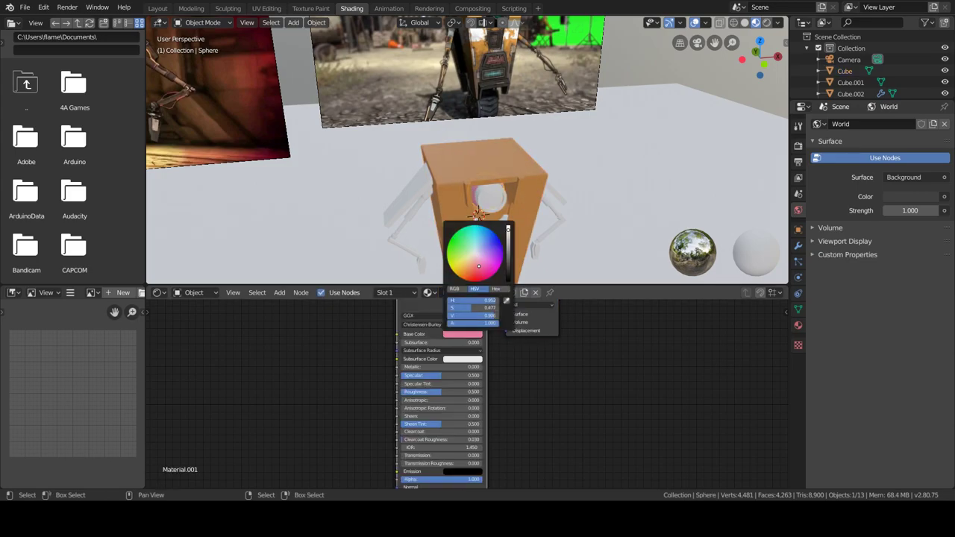
pyautogui.click(799, 325)
pyautogui.moveTo(483, 254); pyautogui.dragTo(482, 229, button='middle')
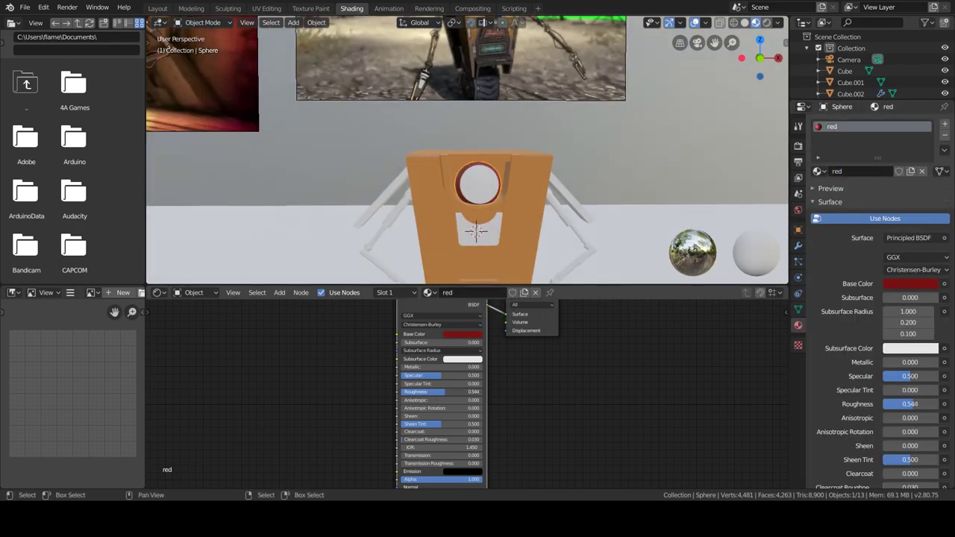
pyautogui.click(486, 194)
# - Assign the red material to the small window face on the robot body
pyautogui.press('Tab')
pyautogui.click(513, 220)
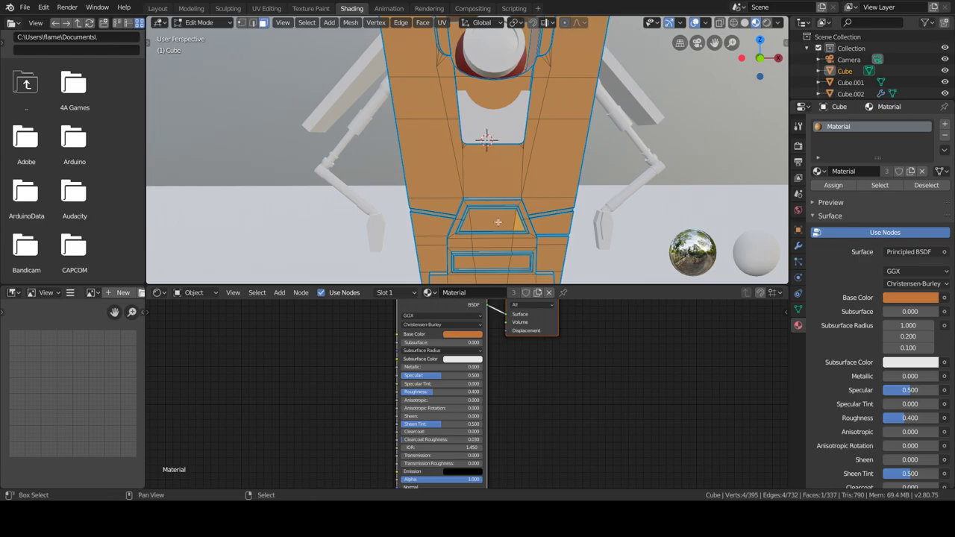
pyautogui.click(946, 126)
pyautogui.click(818, 194)
pyautogui.click(746, 221)
pyautogui.click(828, 209)
pyautogui.press('Tab')
pyautogui.click(462, 334)
# - Add a new blue material slot to the body and set its base colour
pyautogui.press('Tab')
pyautogui.click(945, 126)
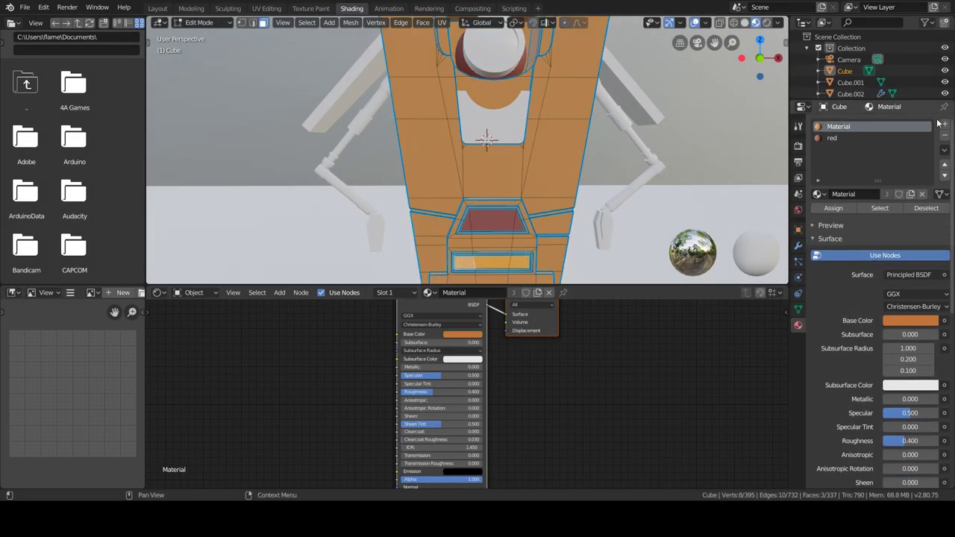
pyautogui.click(848, 194)
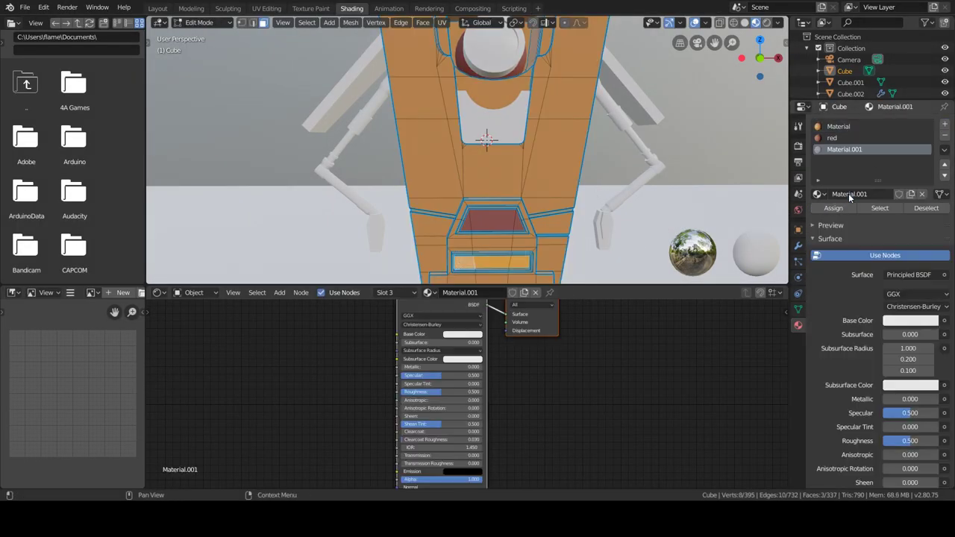
pyautogui.click(462, 334)
pyautogui.click(838, 126)
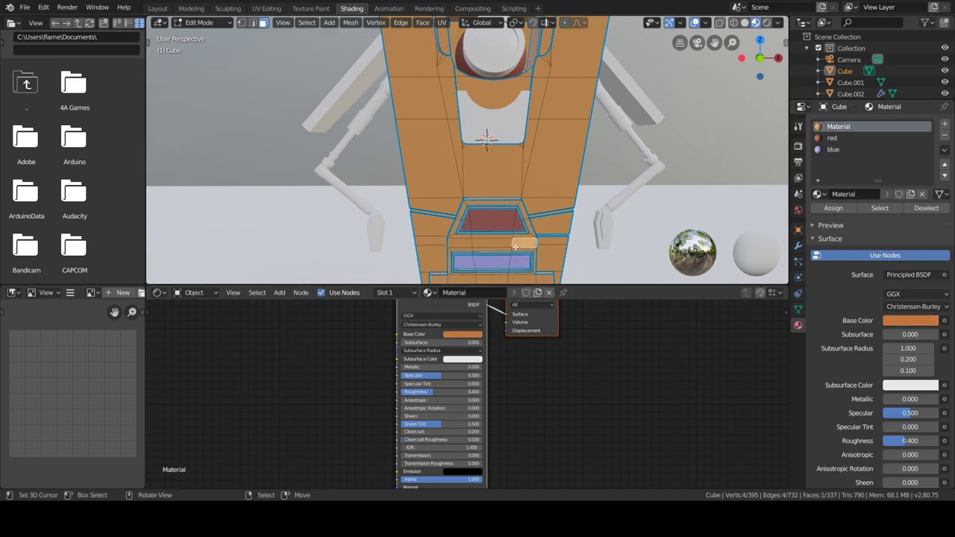
# - Create a white material for the loop of band faces across the body
pyautogui.click(945, 126)
pyautogui.click(869, 195)
pyautogui.keyDown('alt'); pyautogui.click(406, 105); pyautogui.keyUp('alt')
pyautogui.moveTo(405, 106); pyautogui.dragTo(526, 125, button='middle')
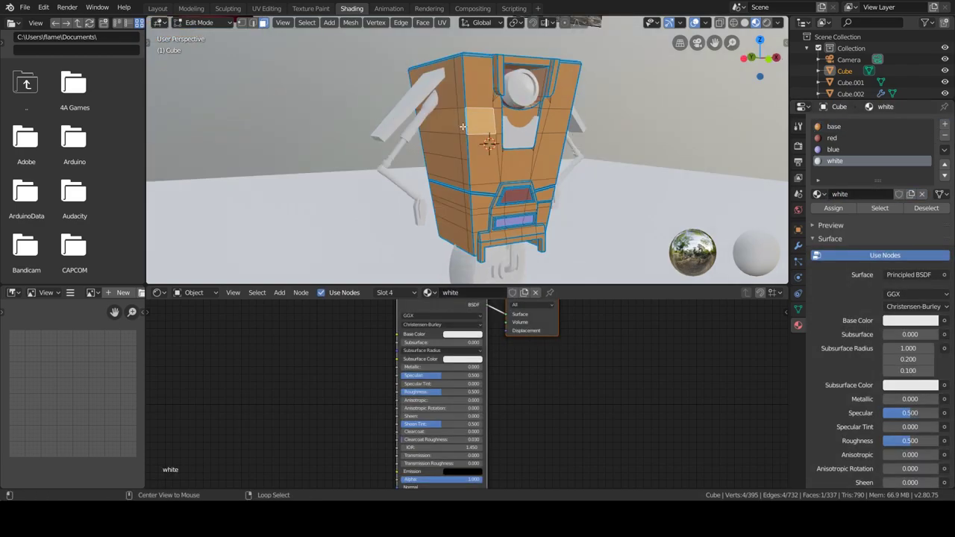
pyautogui.press('Tab')
pyautogui.scroll(4, 510, 144)
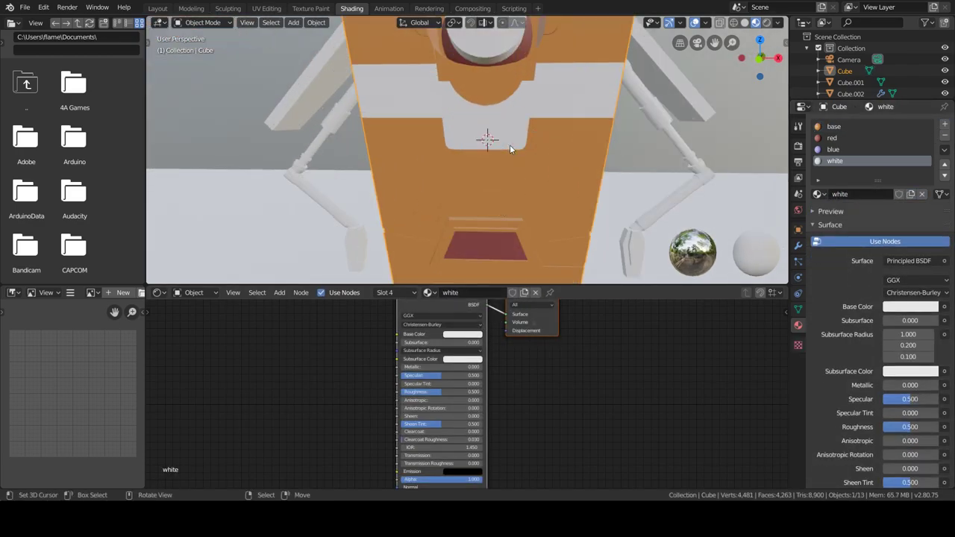
pyautogui.click(463, 334)
# - Give Cube.001 a new, renamed material darkened to black
pyautogui.click(851, 82)
pyautogui.click(849, 171)
pyautogui.doubleClick(851, 171)
pyautogui.write('grey')
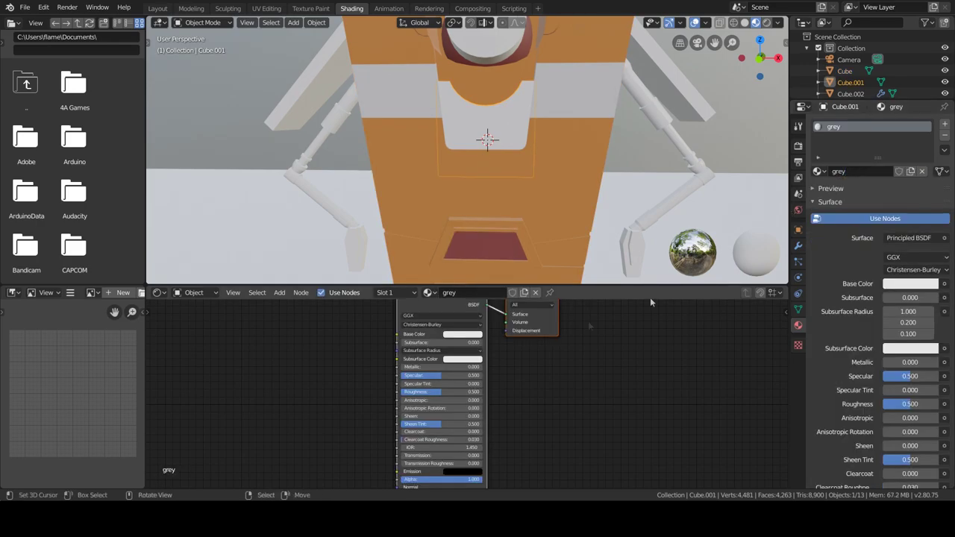
pyautogui.click(462, 334)
pyautogui.moveTo(515, 250); pyautogui.dragTo(515, 276)
pyautogui.scroll(-5, 403, 152)
pyautogui.scroll(4, 499, 241)
# - Paint-select the body's window frame faces around the cart
pyautogui.click(507, 228)
pyautogui.press('Tab')
pyautogui.scroll(2, 560, 196)
pyautogui.scroll(-2, 579, 173)
pyautogui.moveTo(579, 173); pyautogui.dragTo(544, 165, button='middle')
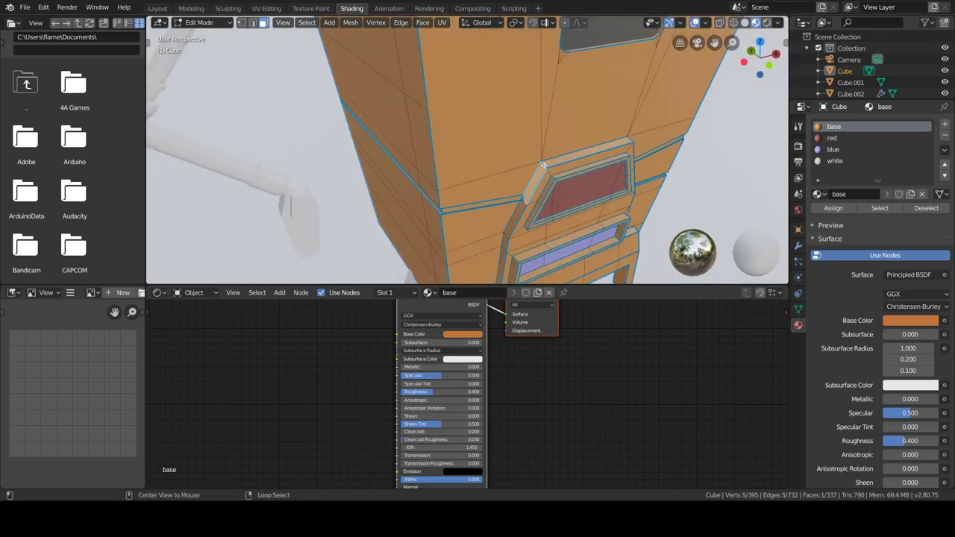
pyautogui.moveTo(553, 226); pyautogui.dragTo(562, 231)
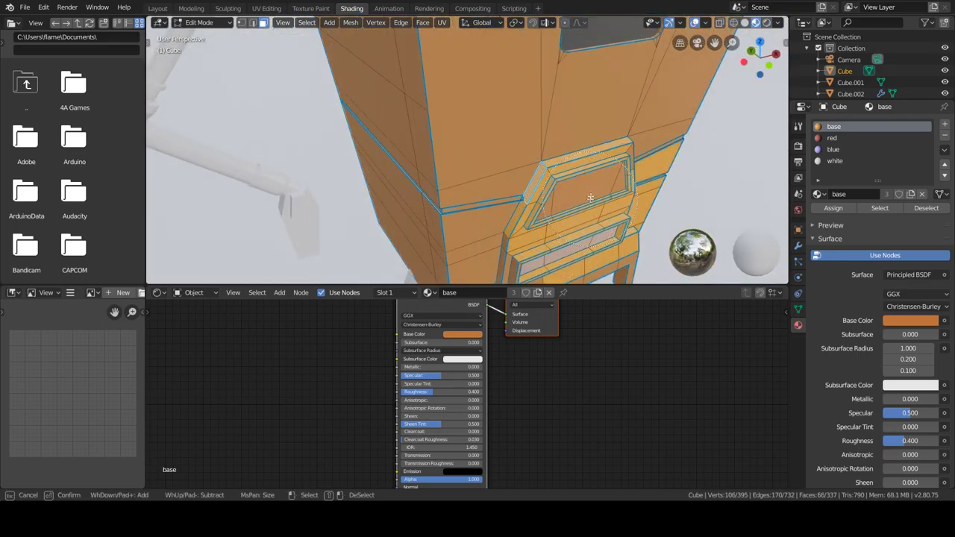
pyautogui.rightClick(583, 257)
pyautogui.moveTo(583, 257); pyautogui.dragTo(512, 97, button='middle')
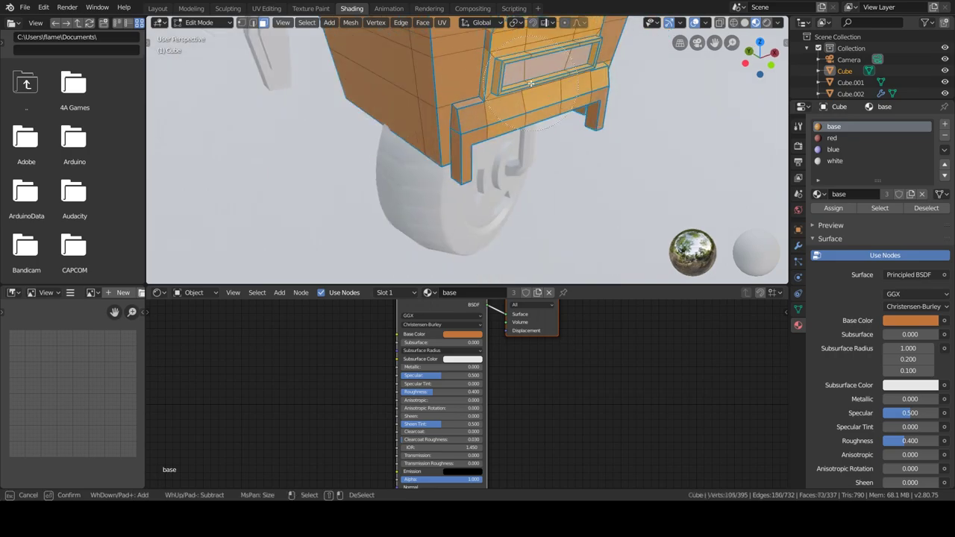
pyautogui.moveTo(618, 108)
pyautogui.mouseDown(button='middle')
pyautogui.moveTo(452, 109)
pyautogui.moveTo(430, 186)
pyautogui.mouseUp(button='middle')
pyautogui.middleClick(471, 129)
pyautogui.rightClick(471, 129)
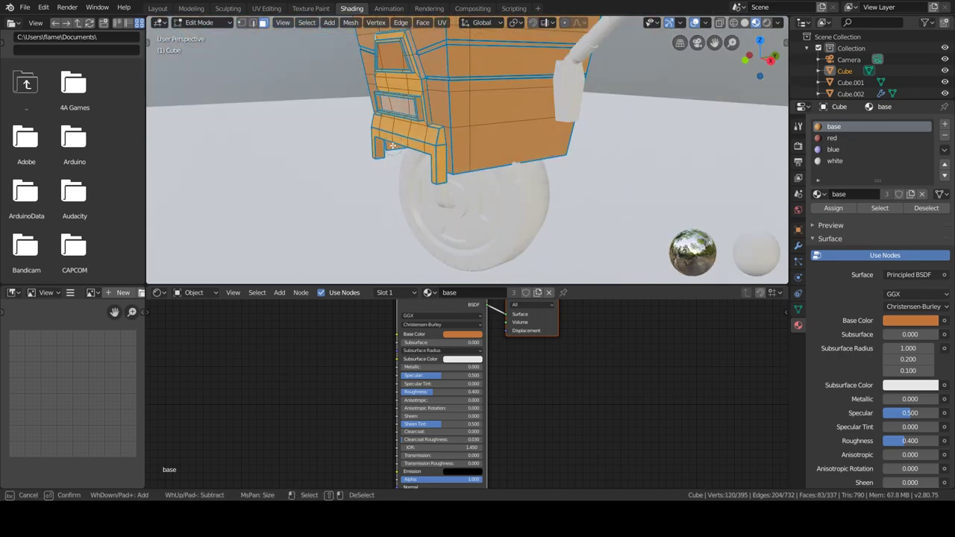
pyautogui.click(388, 121)
pyautogui.rightClick(388, 121)
pyautogui.moveTo(388, 121); pyautogui.dragTo(482, 192, button='middle')
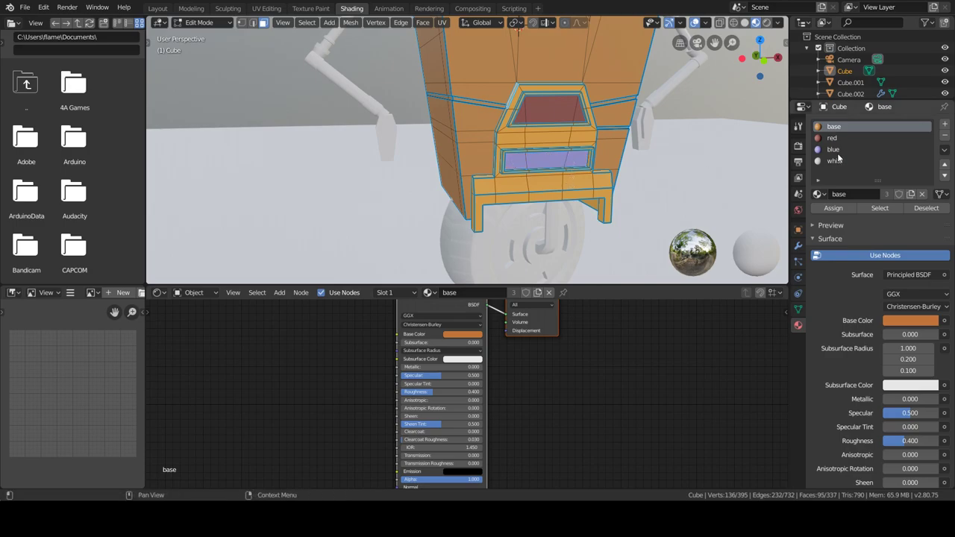
# - Assign a new grey material to the selected frame faces
pyautogui.click(945, 124)
pyautogui.click(820, 194)
pyautogui.click(746, 224)
pyautogui.press('Tab')
pyautogui.scroll(-3, 535, 161)
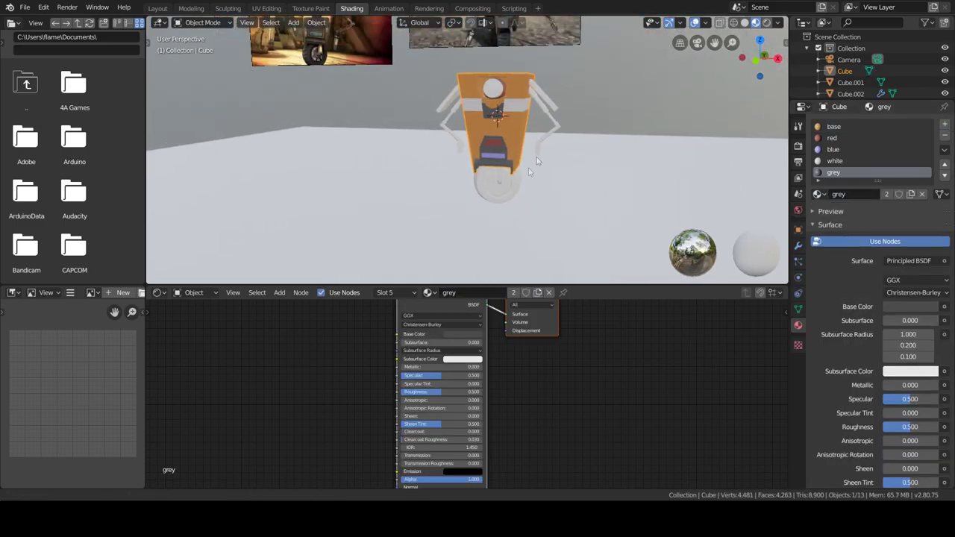
# - Give the eye cylinder the grey material
pyautogui.scroll(2, 536, 162)
pyautogui.click(463, 333)
pyautogui.click(850, 93)
pyautogui.click(847, 171)
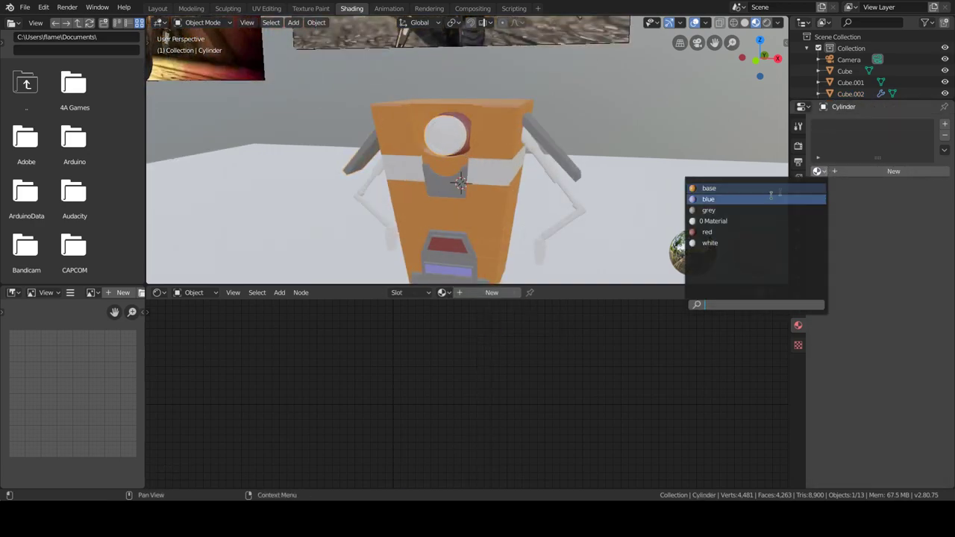
pyautogui.click(708, 210)
# - Select the eye's inner faces and add a new material slot for the lens
pyautogui.press('Tab')
pyautogui.scroll(4, 418, 238)
pyautogui.scroll(3, 418, 237)
pyautogui.press('c')
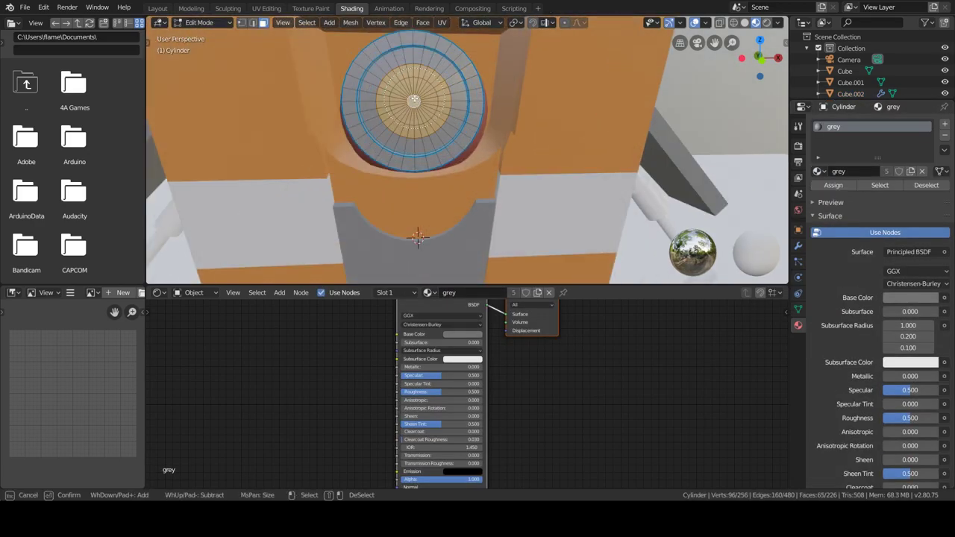
pyautogui.click(414, 99)
pyautogui.press('Escape')
pyautogui.click(945, 124)
pyautogui.click(850, 194)
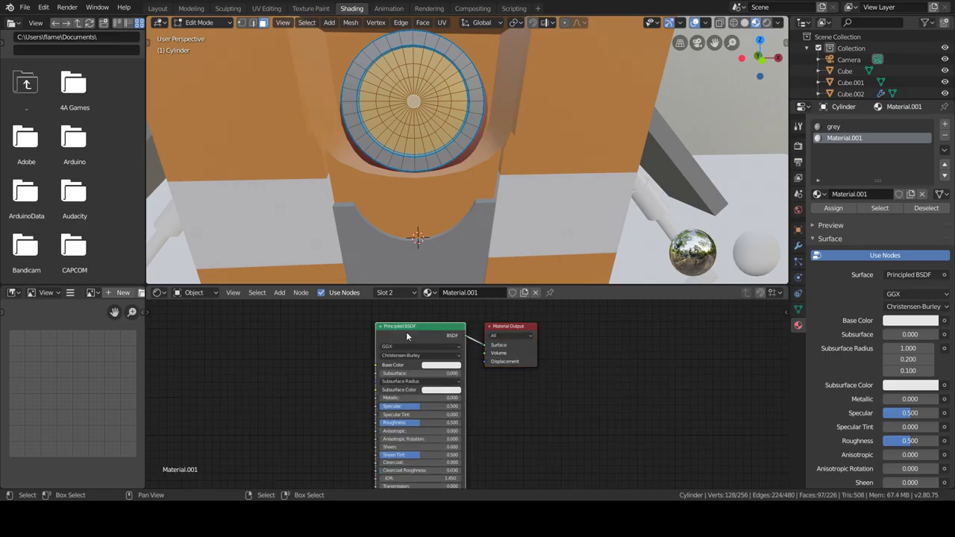
# - Make the lens a blue Emission material at strength 2.3 on the inner faces
pyautogui.press('x')
pyautogui.hotkey('shift', 'a')
pyautogui.click(454, 220)
pyautogui.click(442, 349)
pyautogui.click(455, 272)
pyautogui.moveTo(457, 341); pyautogui.dragTo(485, 345)
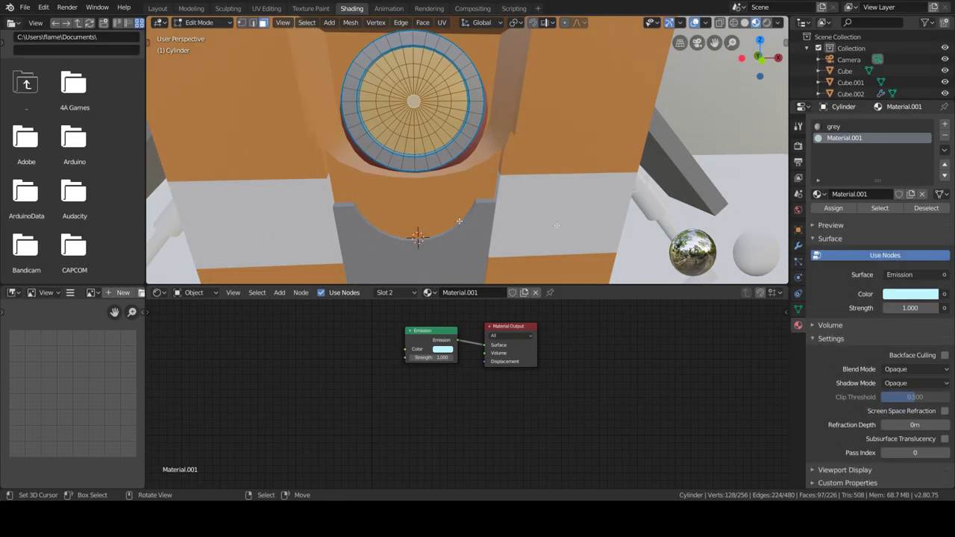
pyautogui.click(834, 208)
pyautogui.press('Tab')
pyautogui.moveTo(429, 358); pyautogui.dragTo(448, 357)
pyautogui.click(442, 350)
pyautogui.moveTo(467, 268); pyautogui.dragTo(481, 257)
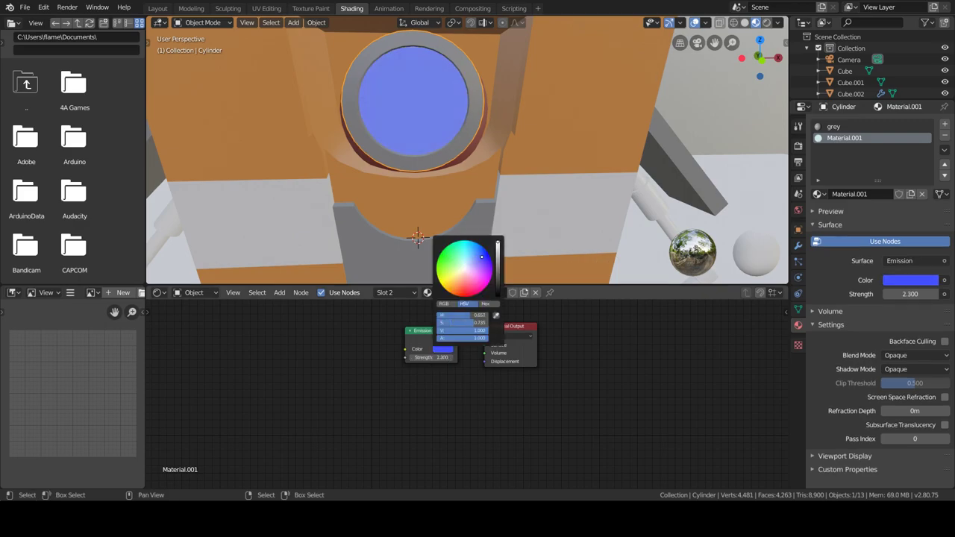
# - Give the eye's centre faces a third, pale Emission material
pyautogui.press('Tab')
pyautogui.press('c')
pyautogui.click(945, 124)
pyautogui.click(895, 193)
pyautogui.click(422, 331)
pyautogui.press('x')
pyautogui.hotkey('shift', 'a')
pyautogui.click(473, 182)
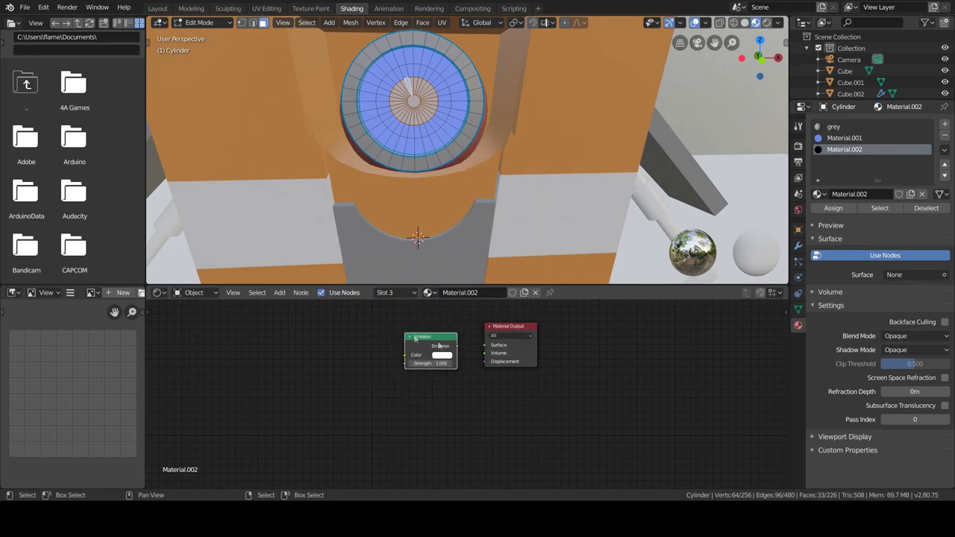
pyautogui.click(430, 350)
pyautogui.click(442, 356)
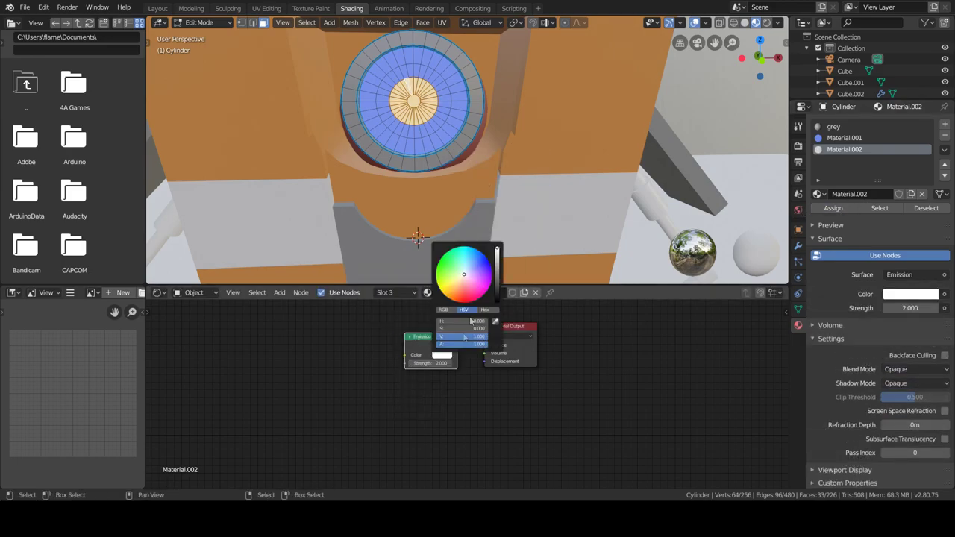
pyautogui.press('Tab')
pyautogui.scroll(-10, 448, 194)
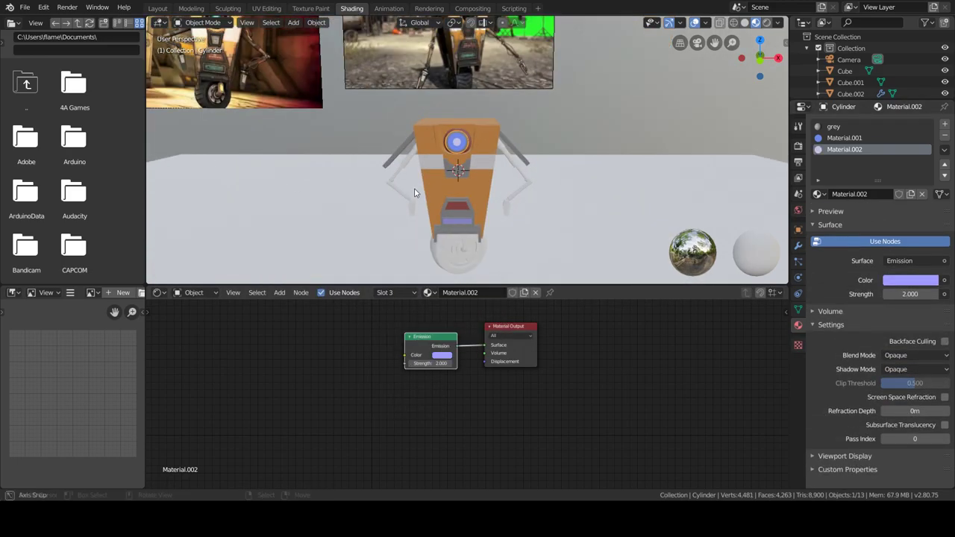
pyautogui.click(526, 180)
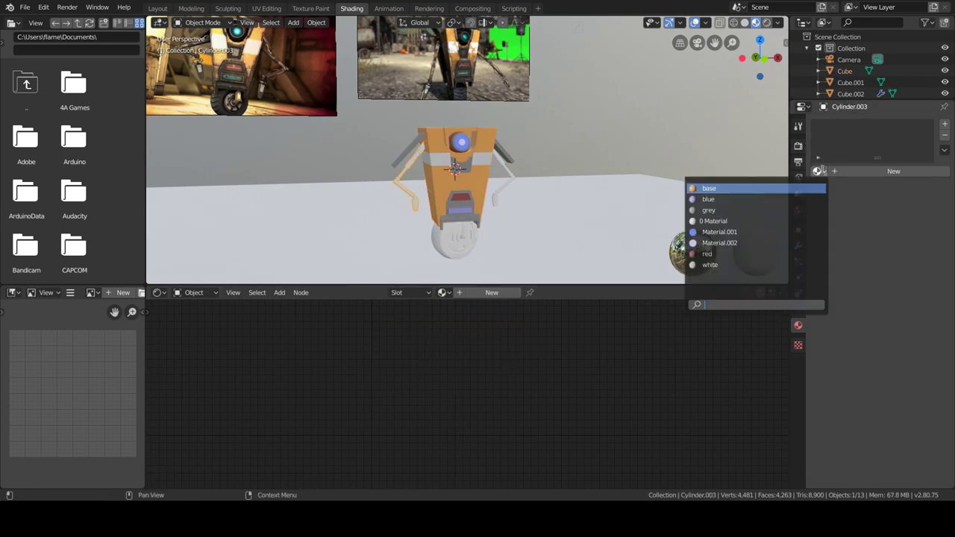
# - Assign the existing grey material to the arm piece
pyautogui.click(507, 174)
pyautogui.click(817, 171)
pyautogui.click(746, 216)
pyautogui.scroll(2, 522, 186)
pyautogui.scroll(4, 477, 150)
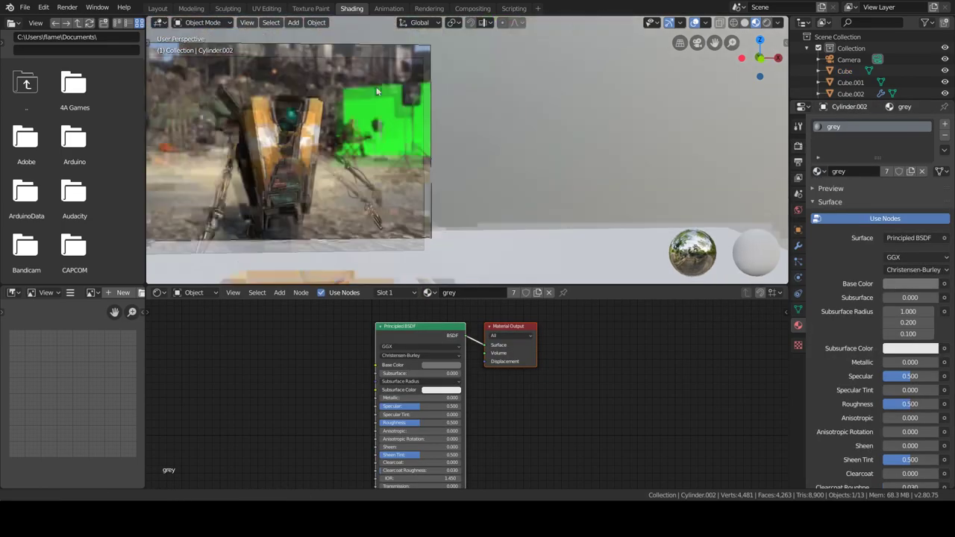
# - Select face rings on the arm joint and give them a new light grey material, grey2
pyautogui.press('Tab')
pyautogui.scroll(3, 231, 182)
pyautogui.scroll(3, 299, 194)
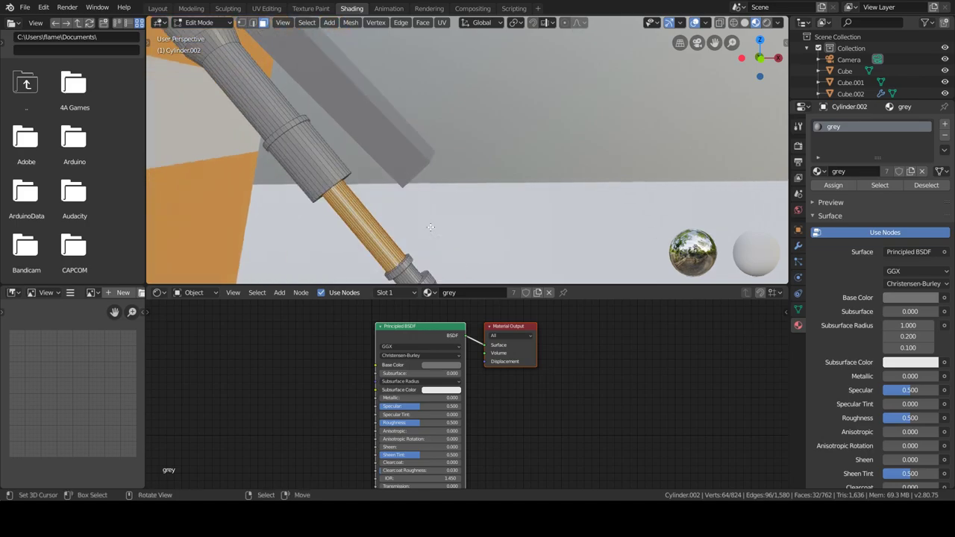
pyautogui.moveTo(335, 194); pyautogui.dragTo(371, 205, button='middle')
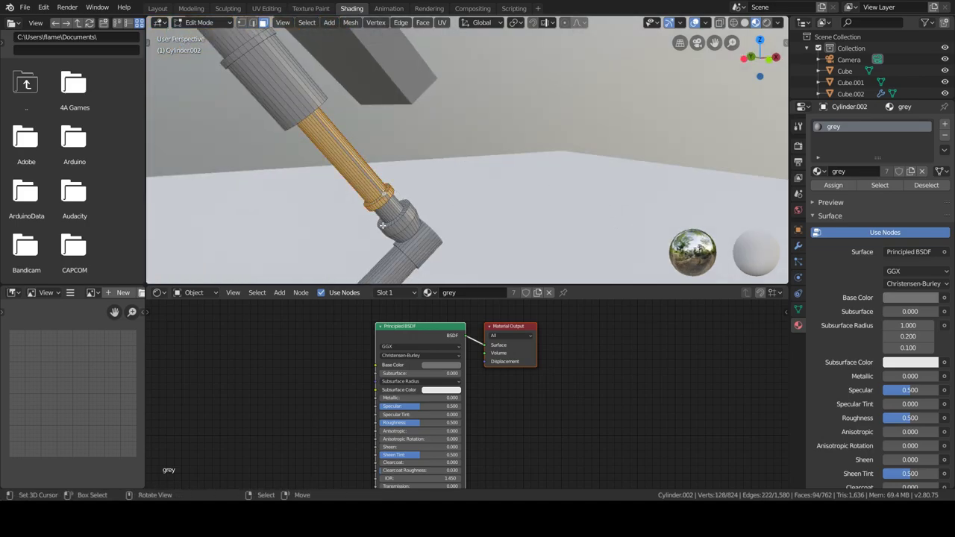
pyautogui.scroll(4, 383, 219)
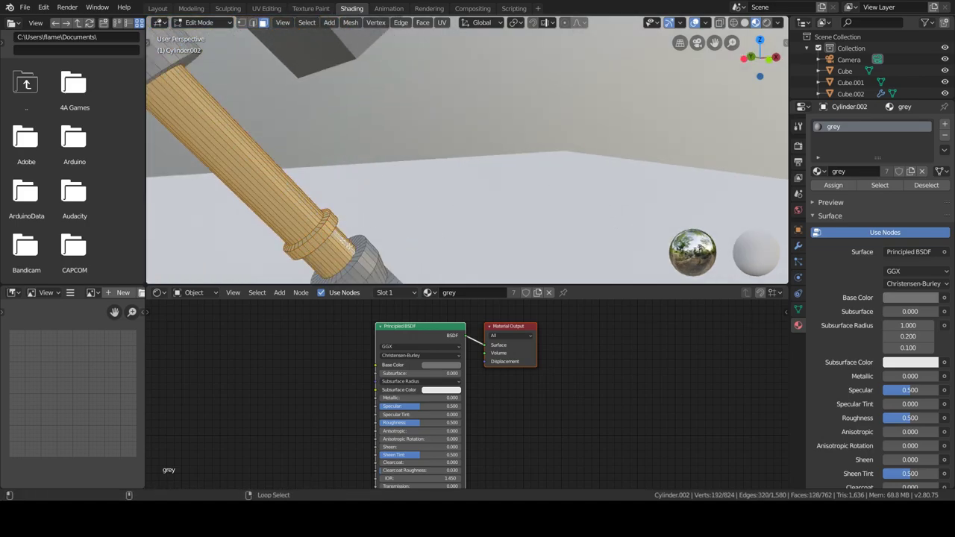
pyautogui.moveTo(367, 251)
pyautogui.mouseDown(button='middle')
pyautogui.moveTo(448, 216)
pyautogui.moveTo(513, 226)
pyautogui.moveTo(196, 149)
pyautogui.moveTo(638, 207)
pyautogui.mouseUp(button='middle')
pyautogui.keyDown('alt'); pyautogui.keyDown('shift'); pyautogui.click(513, 225); pyautogui.keyUp('shift'); pyautogui.keyUp('alt')
pyautogui.keyDown('alt'); pyautogui.keyDown('shift'); pyautogui.click(490, 212); pyautogui.keyUp('shift'); pyautogui.keyUp('alt')
pyautogui.click(944, 124)
pyautogui.click(866, 193)
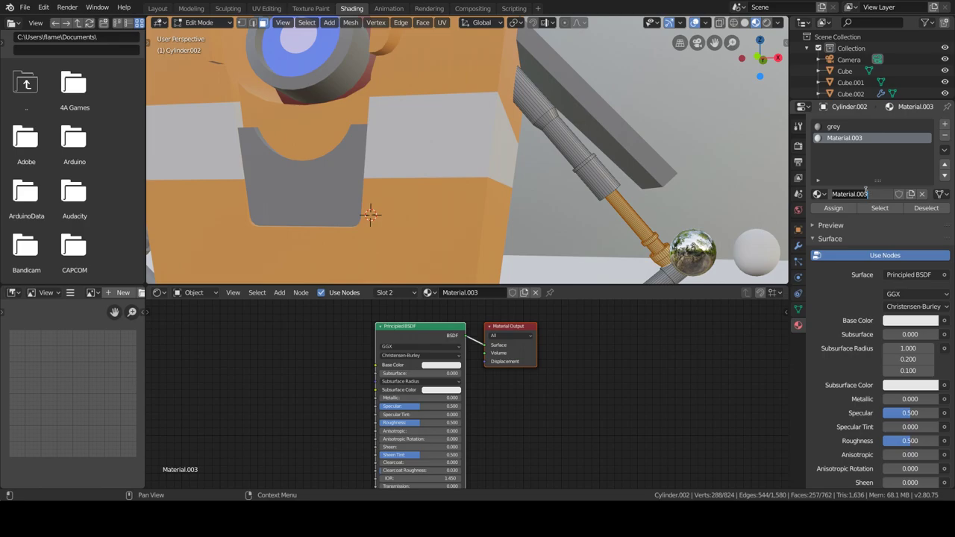
pyautogui.click(441, 365)
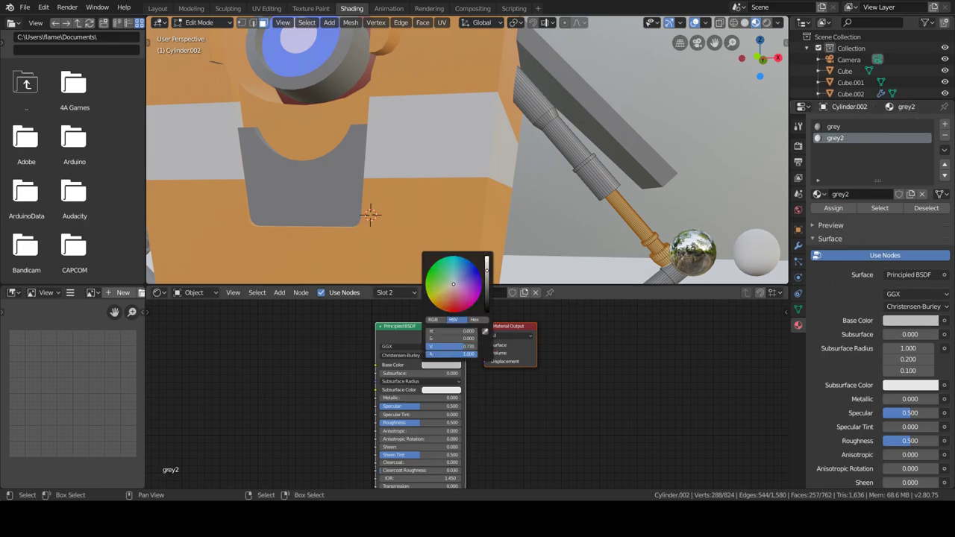
pyautogui.moveTo(489, 257); pyautogui.dragTo(489, 283)
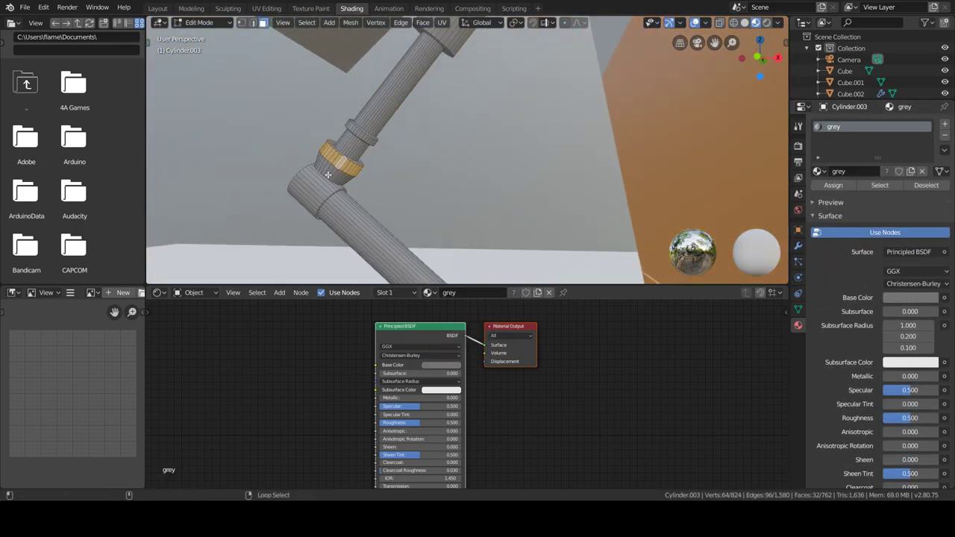
# - Apply grey2 to the whole upper pipe piece and another face ring
pyautogui.hotkey('ctrl', 'l')
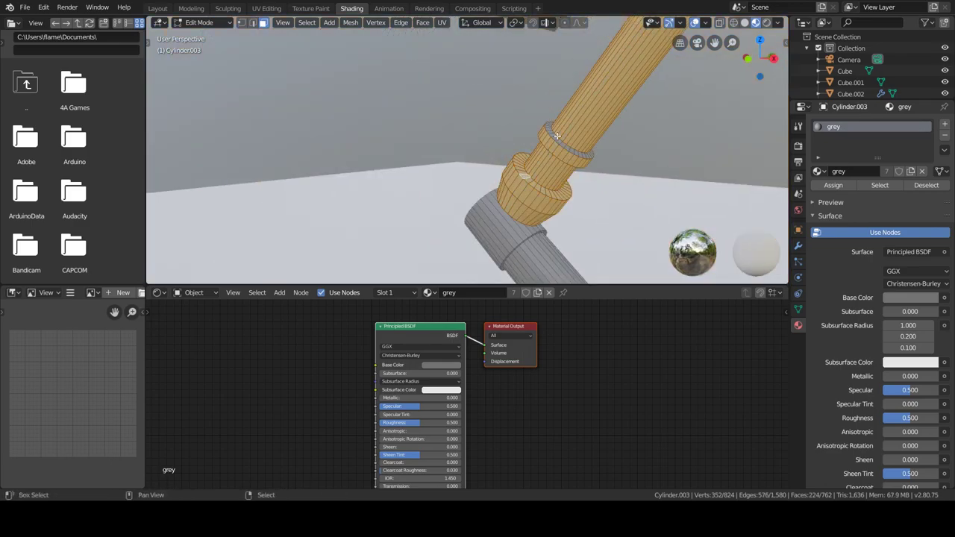
pyautogui.keyDown('alt'); pyautogui.keyDown('shift'); pyautogui.click(556, 136); pyautogui.keyUp('shift'); pyautogui.keyUp('alt')
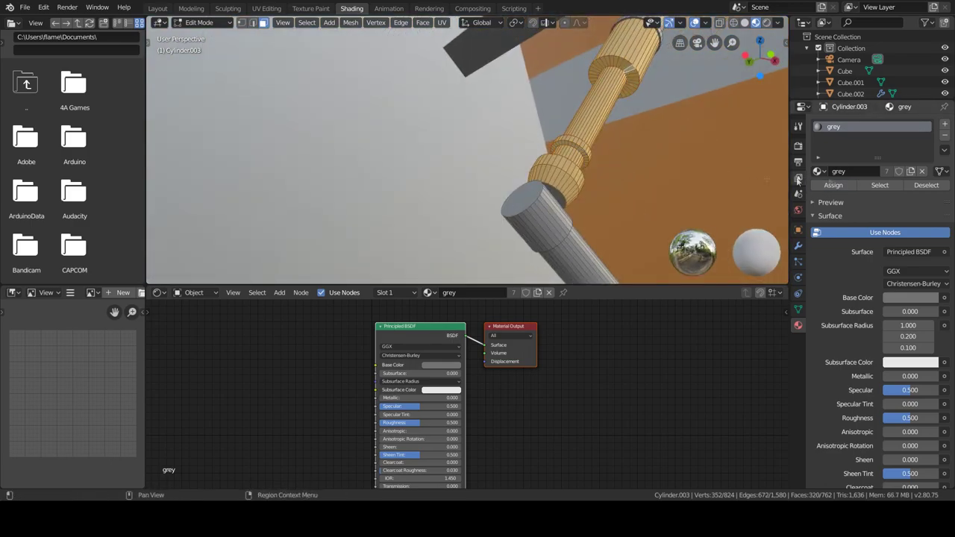
pyautogui.click(944, 124)
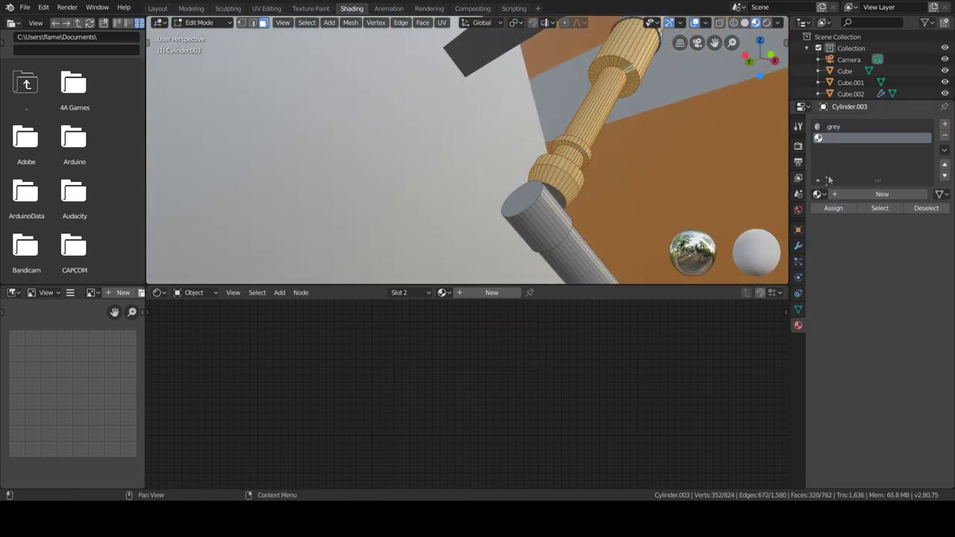
pyautogui.click(818, 194)
pyautogui.click(820, 216)
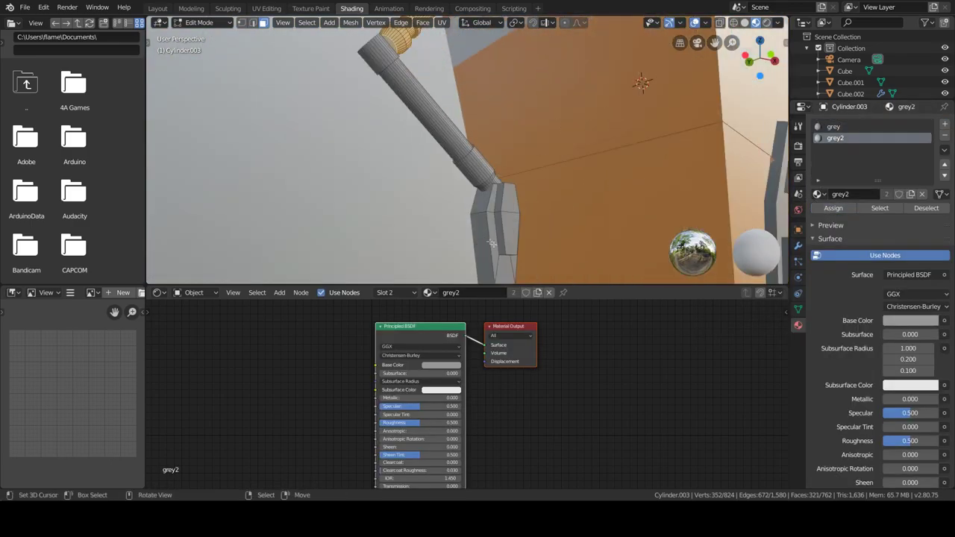
# - Select the claw's inner faces and check the grey and grey2 slots on the other arm piece
pyautogui.moveTo(746, 202)
pyautogui.mouseDown(button='middle')
pyautogui.moveTo(744, 192)
pyautogui.moveTo(666, 196)
pyautogui.moveTo(431, 138)
pyautogui.moveTo(463, 149)
pyautogui.mouseUp(button='middle')
pyautogui.click(744, 192)
pyautogui.click(665, 195)
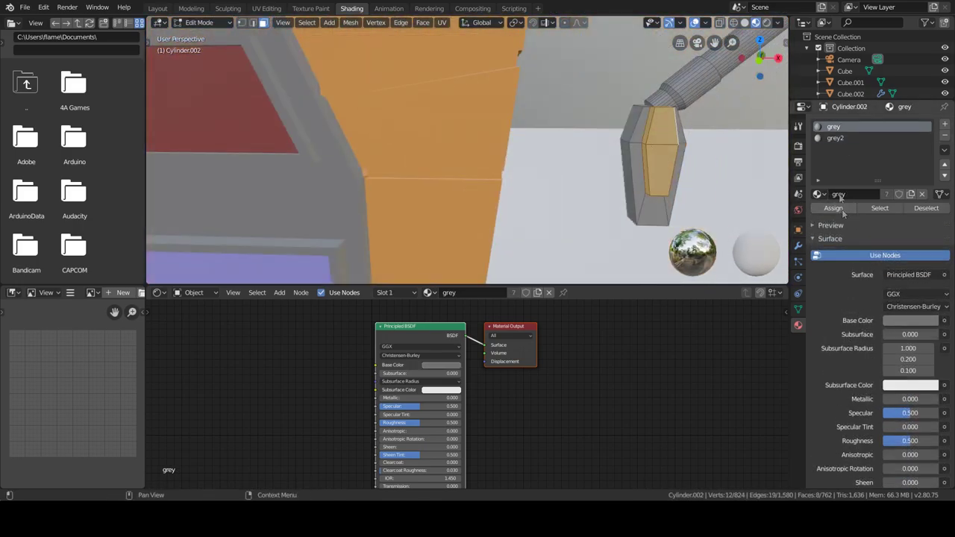
pyautogui.click(836, 138)
pyautogui.click(834, 126)
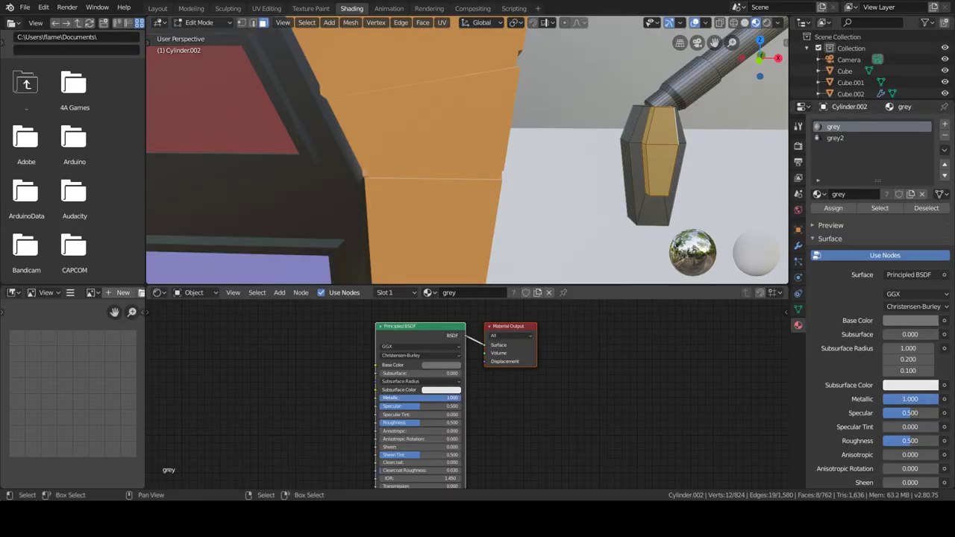
pyautogui.scroll(-10, 487, 131)
pyautogui.scroll(8, 471, 179)
pyautogui.click(448, 186)
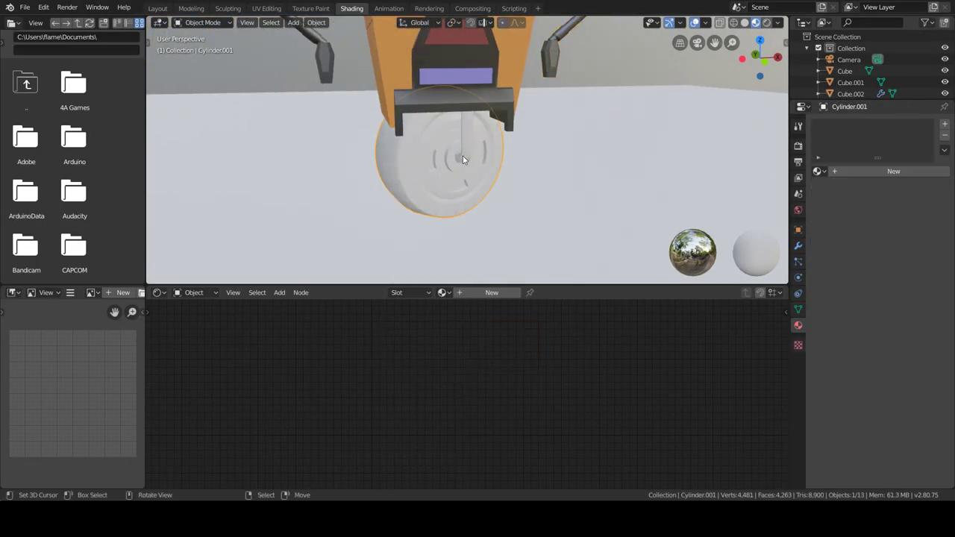
# - Select all the connected wheel faces and apply the grey2 material to them
pyautogui.press('l')
pyautogui.click(818, 171)
pyautogui.click(803, 218)
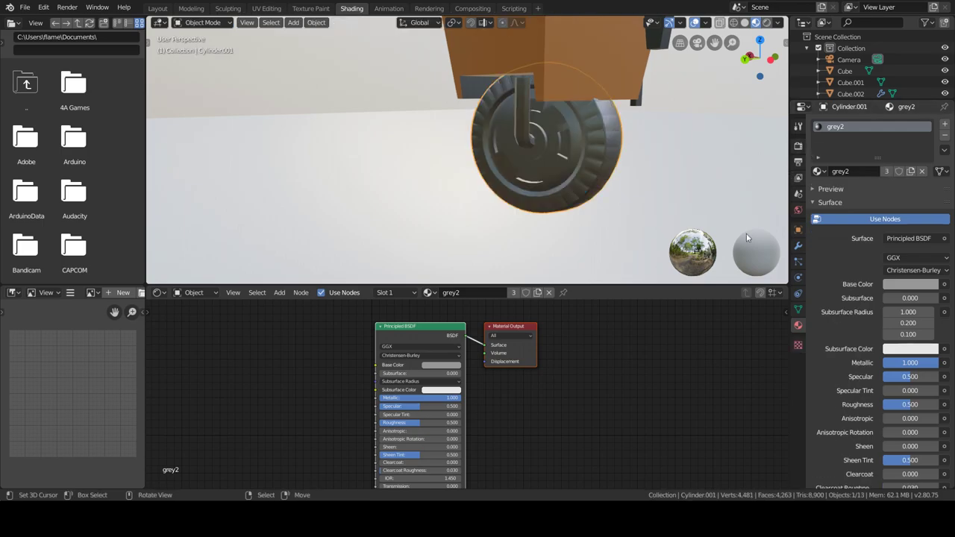
# - Select the outer tread face loops of the wheel's tyre
pyautogui.moveTo(564, 141); pyautogui.dragTo(626, 131, button='middle')
pyautogui.keyDown('alt'); pyautogui.click(629, 128); pyautogui.keyUp('alt')
pyautogui.scroll(4, 630, 128)
pyautogui.moveTo(522, 142); pyautogui.dragTo(420, 117, button='middle')
pyautogui.keyDown('alt'); pyautogui.keyDown('shift'); pyautogui.click(426, 158); pyautogui.keyUp('shift'); pyautogui.keyUp('alt')
pyautogui.scroll(-4, 457, 124)
pyautogui.moveTo(415, 266); pyautogui.dragTo(429, 267, button='middle')
pyautogui.moveTo(310, 92)
pyautogui.mouseDown(button='middle')
pyautogui.moveTo(373, 59)
pyautogui.moveTo(417, 70)
pyautogui.mouseUp(button='middle')
pyautogui.keyDown('alt'); pyautogui.keyDown('shift'); pyautogui.click(395, 56); pyautogui.keyUp('shift'); pyautogui.keyUp('alt')
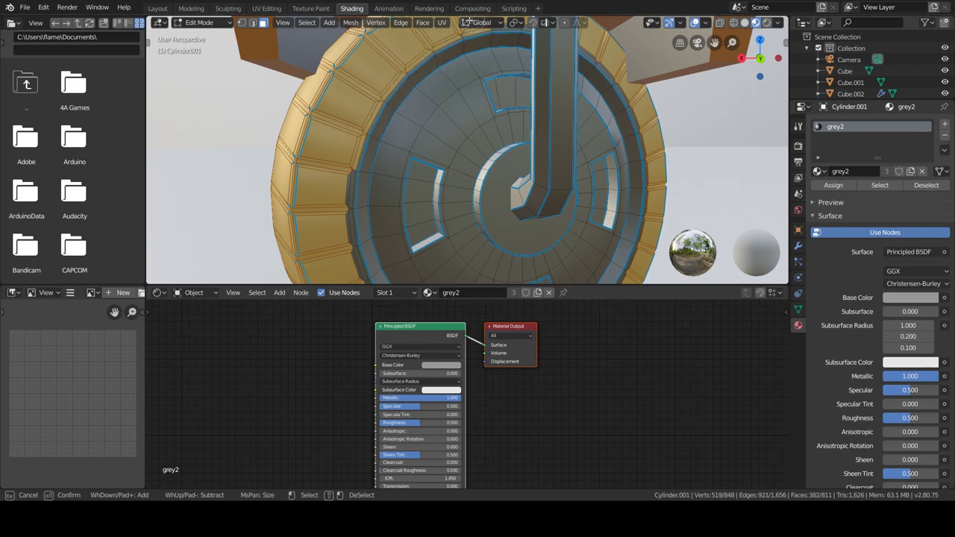
pyautogui.press('Escape')
# - Refine the selection and add the remaining rim faces around the wheel
pyautogui.scroll(6, 508, 112)
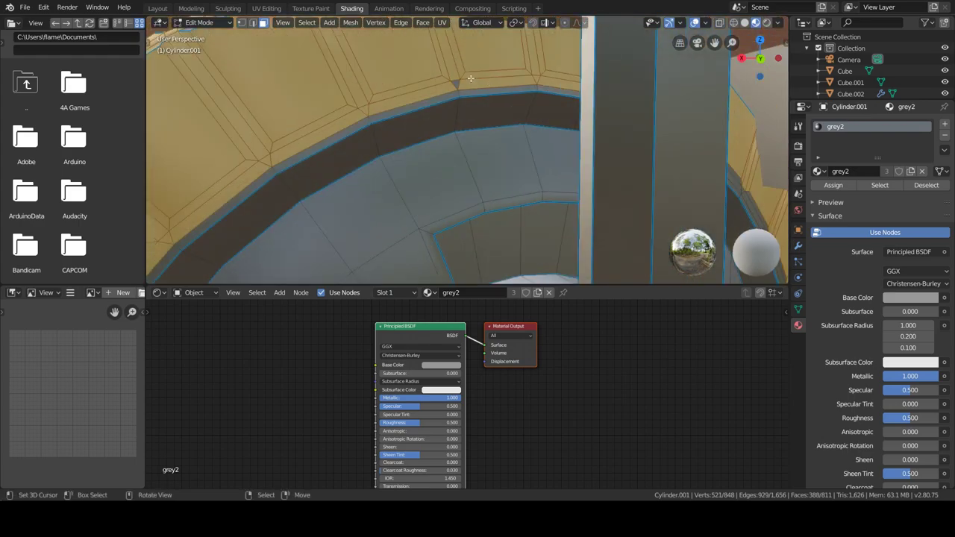
pyautogui.keyDown('alt'); pyautogui.keyDown('shift'); pyautogui.click(593, 89); pyautogui.keyUp('shift'); pyautogui.keyUp('alt')
pyautogui.keyDown('shift'); pyautogui.click(595, 93); pyautogui.keyUp('shift')
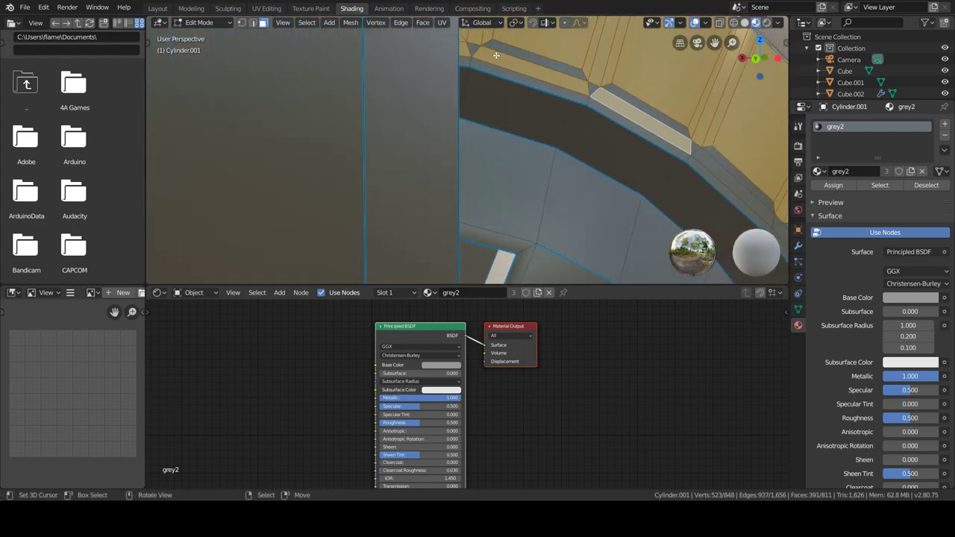
pyautogui.moveTo(720, 179); pyautogui.dragTo(522, 149, button='middle')
pyautogui.scroll(-3, 522, 149)
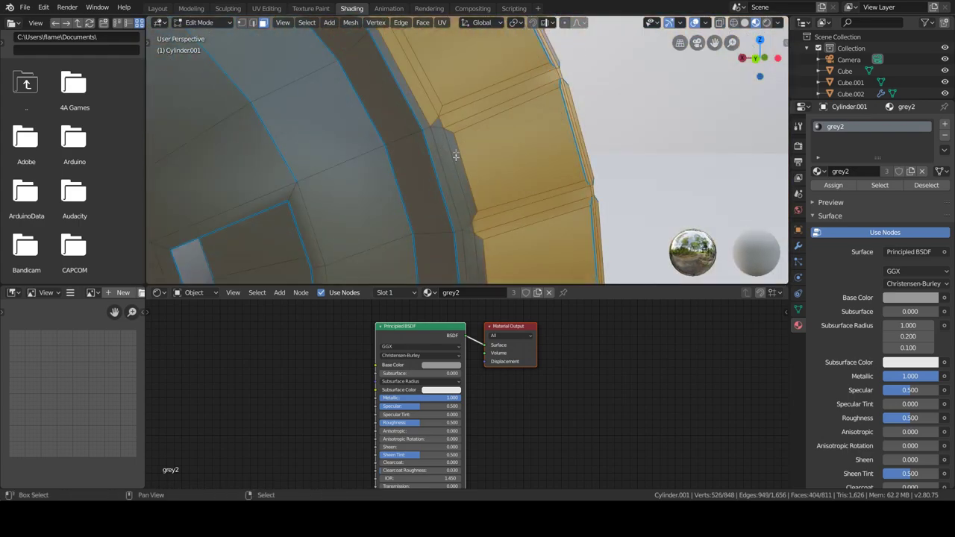
pyautogui.press('c')
pyautogui.moveTo(450, 141); pyautogui.dragTo(447, 246)
pyautogui.moveTo(446, 246); pyautogui.dragTo(509, 100, button='middle')
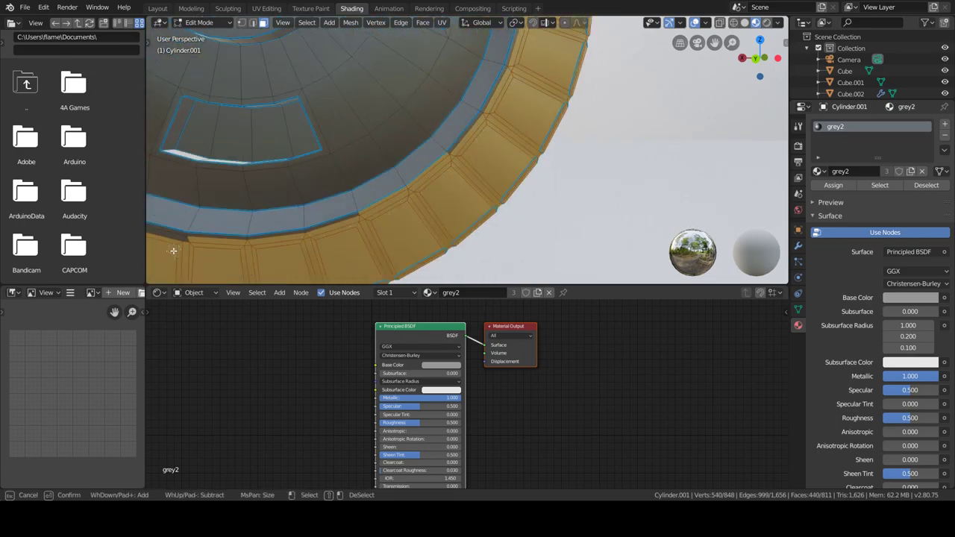
pyautogui.rightClick(394, 210)
pyautogui.moveTo(394, 210); pyautogui.dragTo(526, 231, button='middle')
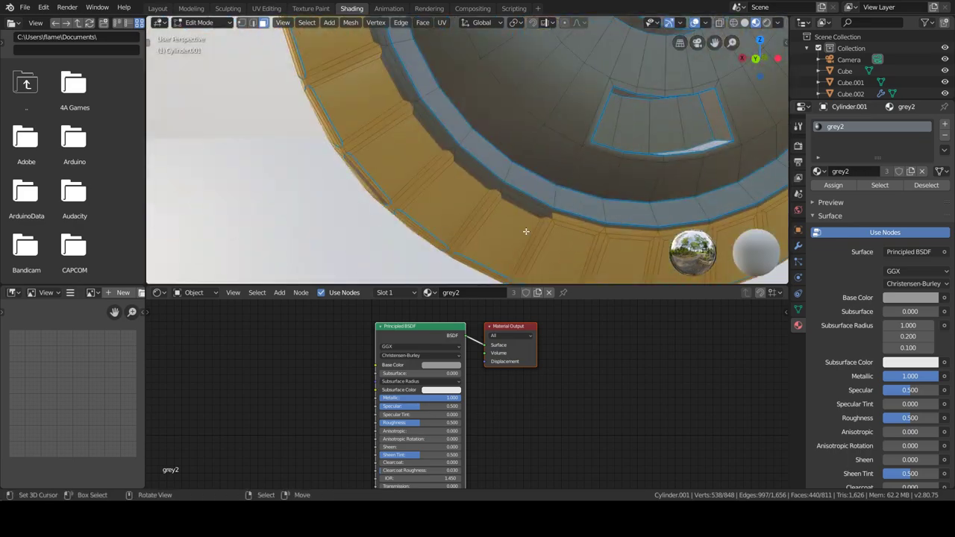
pyautogui.moveTo(377, 71); pyautogui.dragTo(412, 170, button='middle')
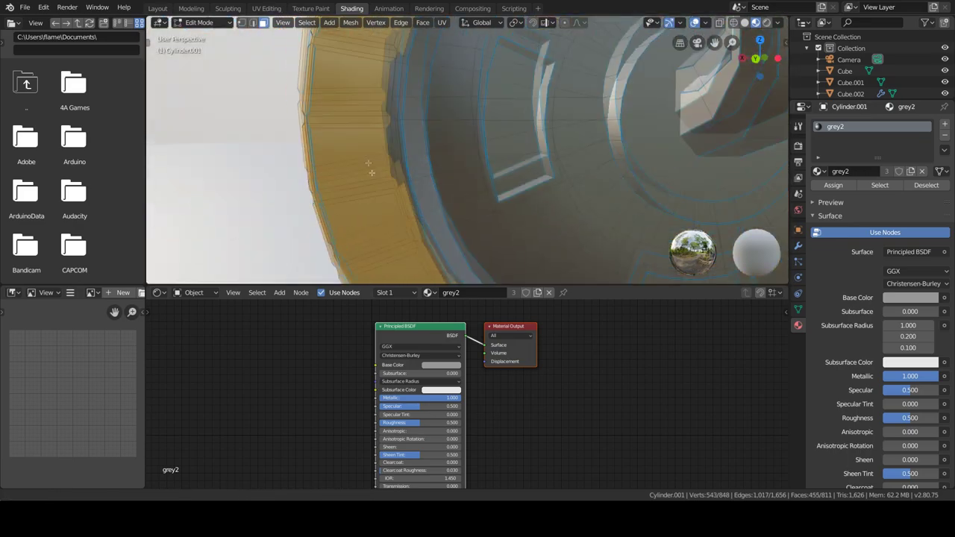
pyautogui.moveTo(412, 170); pyautogui.dragTo(408, 222)
pyautogui.moveTo(398, 135); pyautogui.dragTo(478, 112, button='middle')
# - Add a second slot with new Material.003, colour it near-black (0.14), and return to object mode
pyautogui.click(945, 124)
pyautogui.click(866, 194)
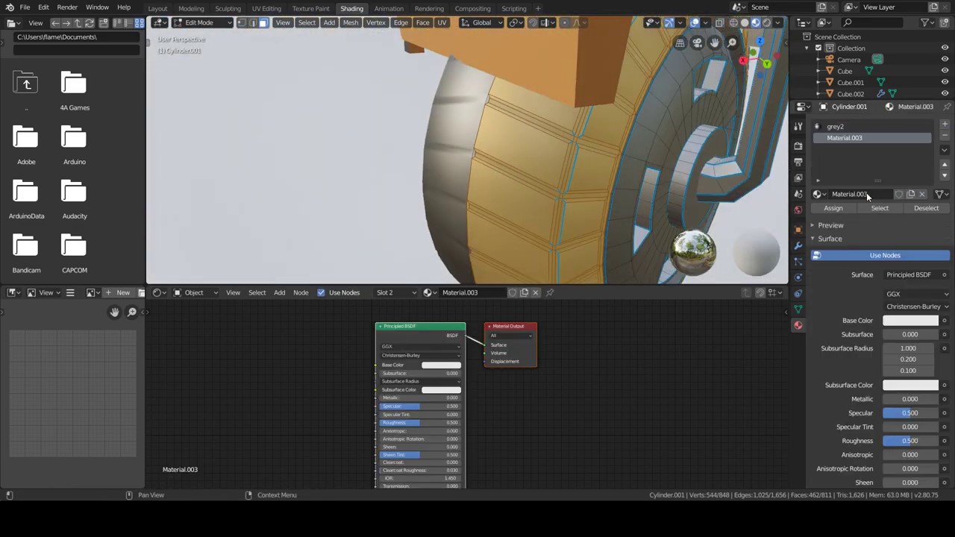
pyautogui.click(441, 365)
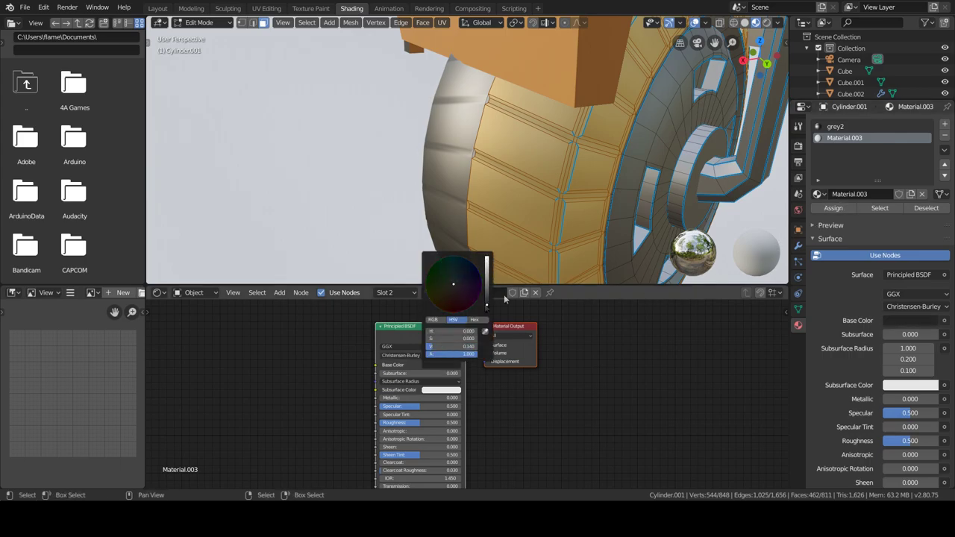
pyautogui.press('Tab')
pyautogui.scroll(-3, 579, 184)
pyautogui.scroll(-3, 464, 223)
pyautogui.moveTo(464, 223)
pyautogui.mouseDown(button='middle')
pyautogui.moveTo(565, 154)
pyautogui.moveTo(489, 113)
pyautogui.mouseUp(button='middle')
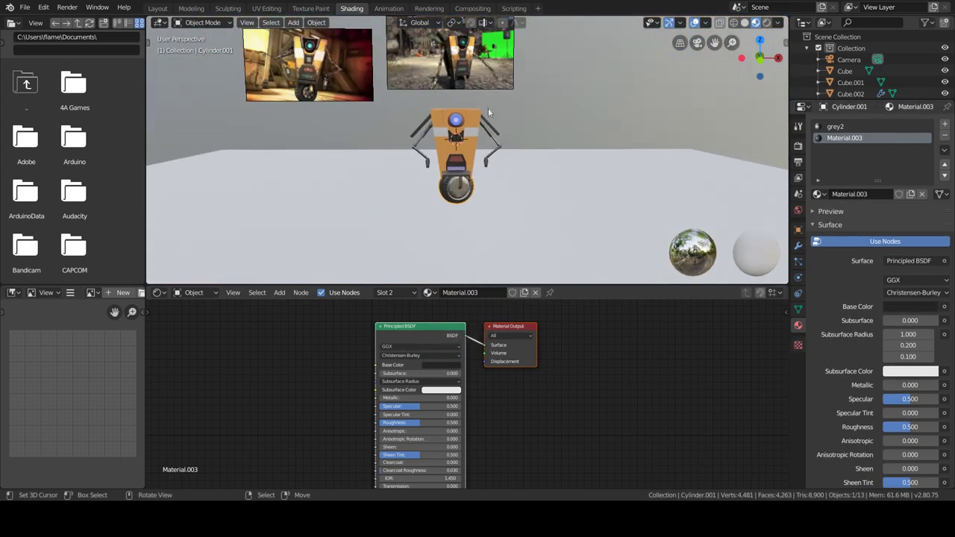
# - Add a sun light, moving it along X and rotating it into place
pyautogui.hotkey('shift', 'a')
pyautogui.click(501, 263)
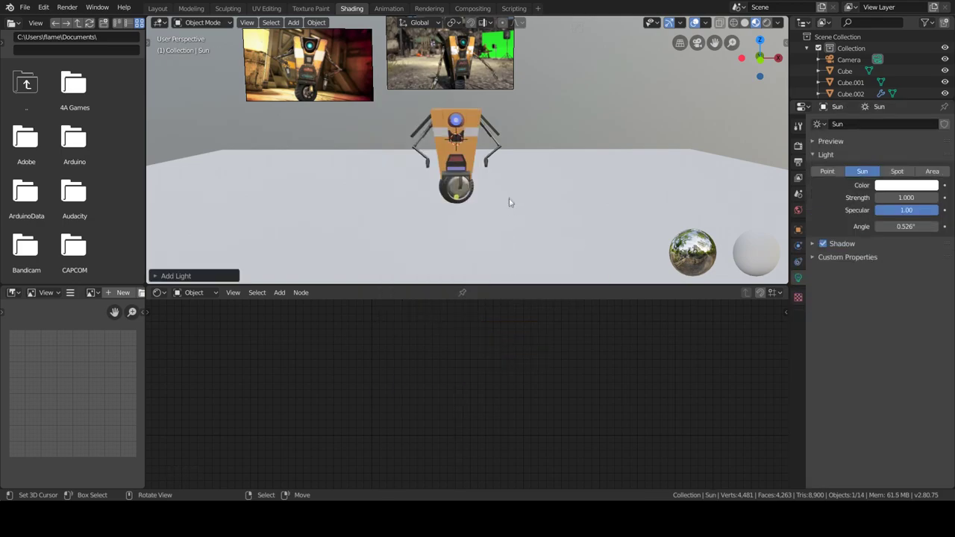
pyautogui.press('g')
pyautogui.press('x')
pyautogui.click(508, 170)
pyautogui.press('r')
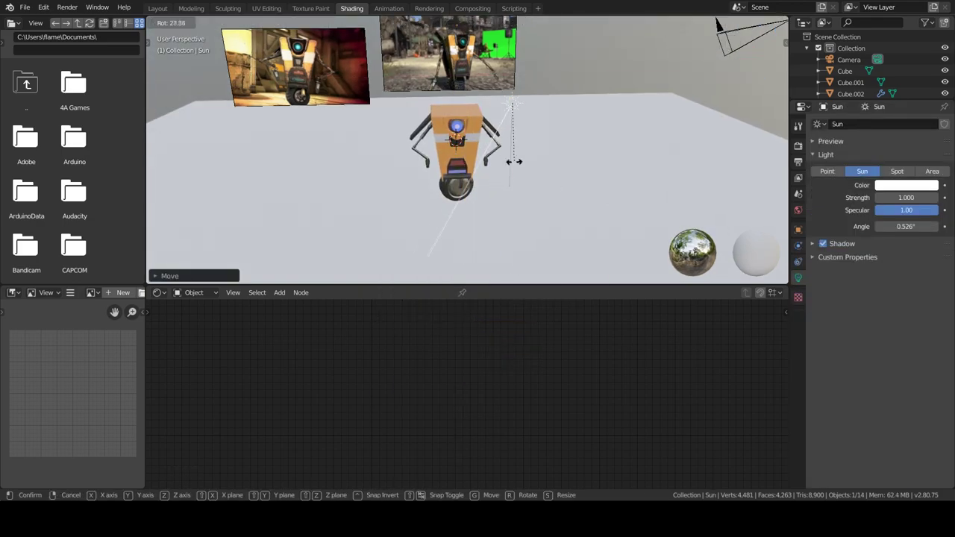
pyautogui.click(486, 186)
# - Replace the old camera with a new perspective camera at 34mm focal length and view through it
pyautogui.hotkey('shift', 'a')
pyautogui.press('Escape')
pyautogui.hotkey('shift', 'a')
pyautogui.click(493, 195)
pyautogui.scroll(-5, 492, 227)
pyautogui.press('x')
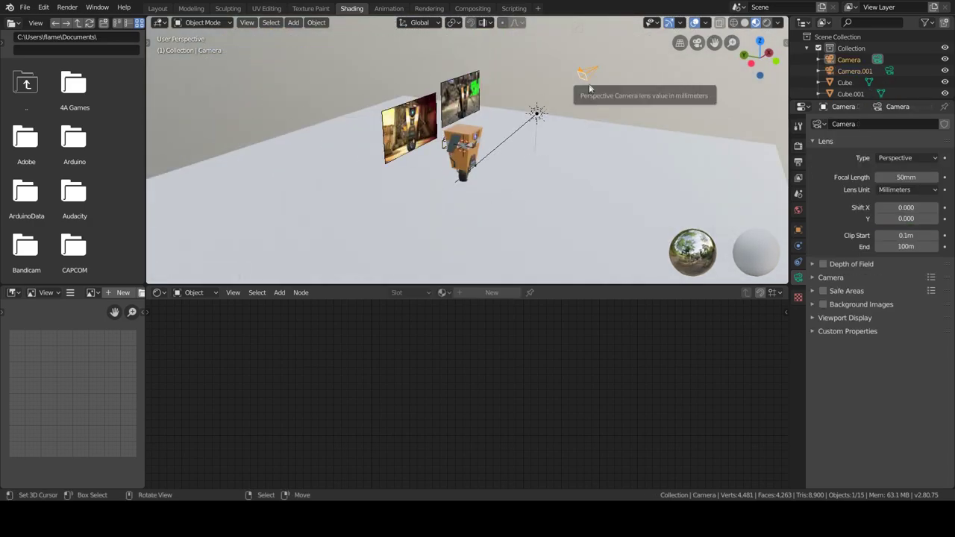
pyautogui.click(589, 84)
pyautogui.press('g')
pyautogui.click(598, 196)
pyautogui.press('KP_0')
pyautogui.scroll(-2, 599, 196)
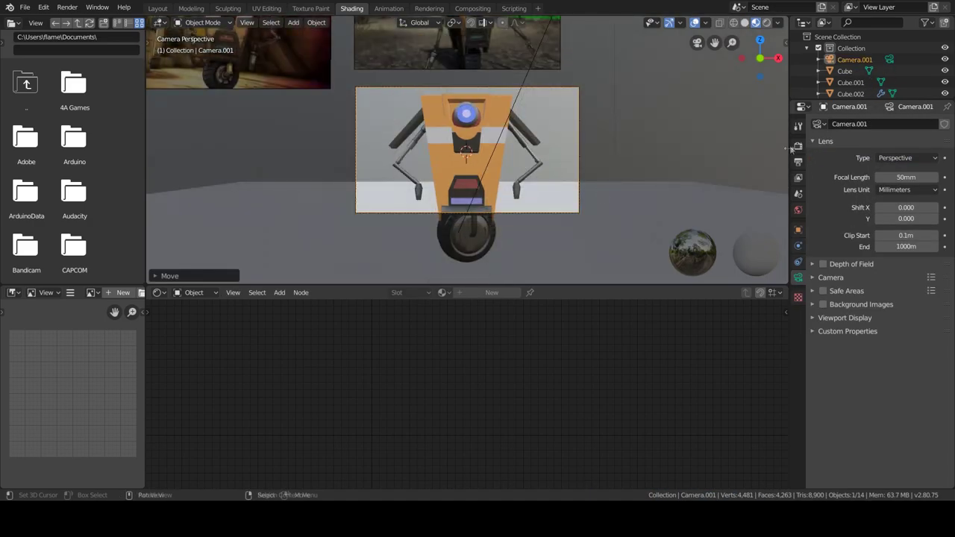
pyautogui.moveTo(906, 177); pyautogui.dragTo(858, 177)
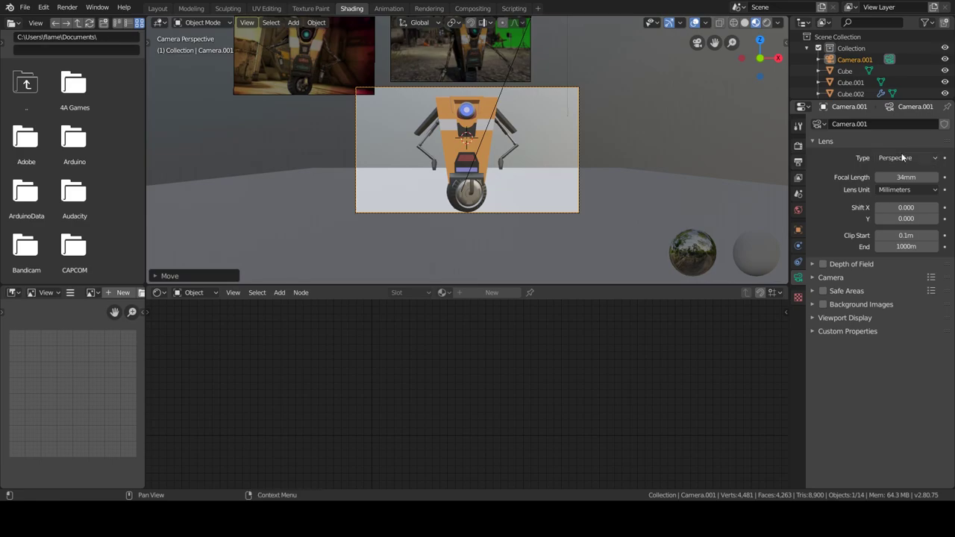
pyautogui.click(891, 183)
pyautogui.click(906, 158)
pyautogui.click(889, 171)
pyautogui.scroll(8, 503, 143)
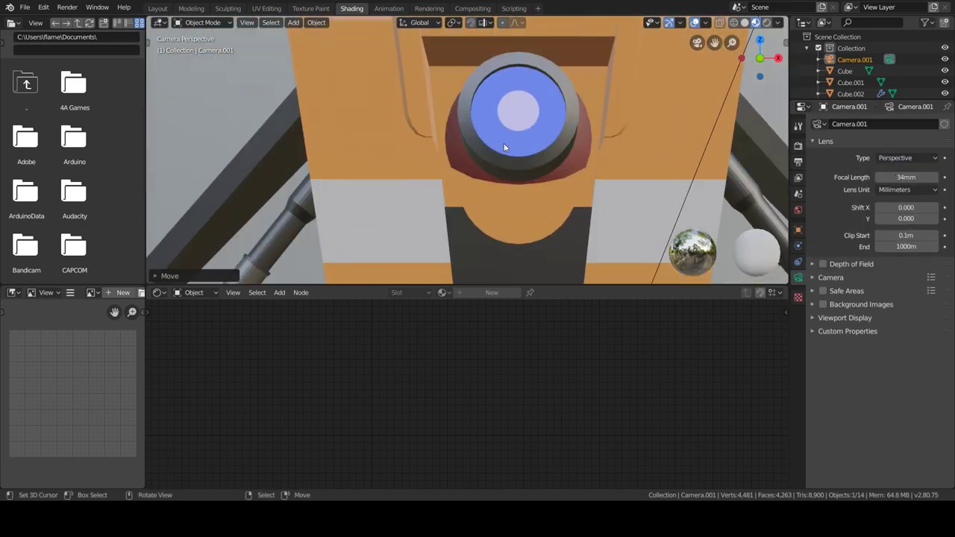
# - In the body cube's edit mode, select the faces surrounding the eye socket
pyautogui.click(503, 142)
pyautogui.press('Tab')
pyautogui.moveTo(455, 78)
pyautogui.mouseDown(button='middle')
pyautogui.moveTo(373, 112)
pyautogui.moveTo(400, 72)
pyautogui.moveTo(448, 134)
pyautogui.mouseUp(button='middle')
pyautogui.click(329, 224)
pyautogui.keyDown('ctrl'); pyautogui.click(320, 121); pyautogui.keyUp('ctrl')
pyautogui.press('c')
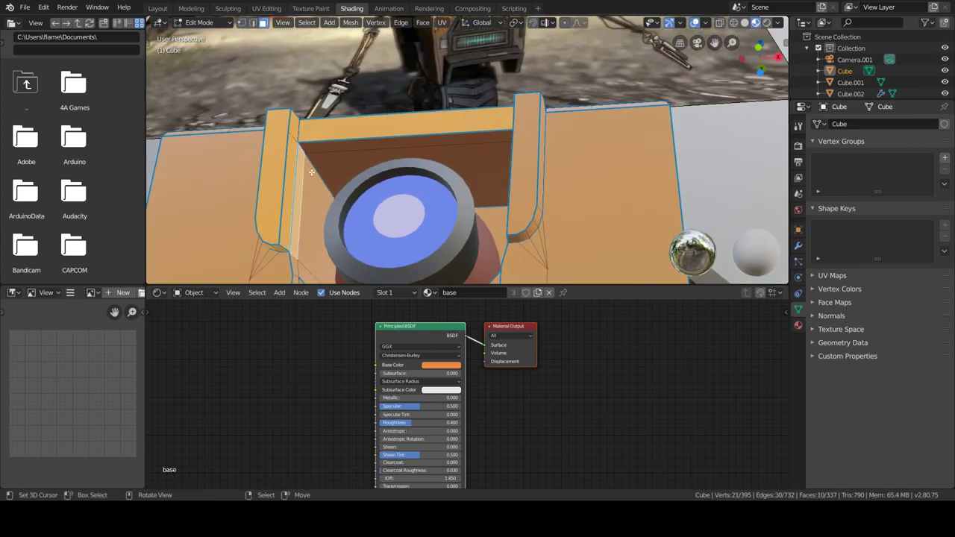
pyautogui.moveTo(298, 186); pyautogui.dragTo(506, 167)
pyautogui.moveTo(512, 225); pyautogui.dragTo(513, 179, button='middle')
pyautogui.moveTo(513, 179); pyautogui.dragTo(514, 174)
pyautogui.moveTo(460, 259); pyautogui.dragTo(457, 263)
pyautogui.moveTo(457, 263); pyautogui.dragTo(465, 249, button='middle')
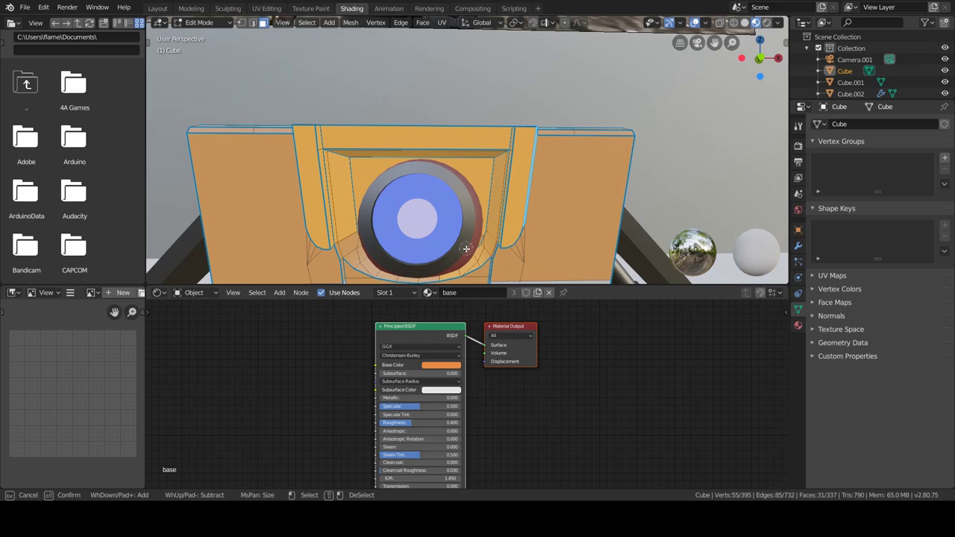
pyautogui.rightClick(361, 239)
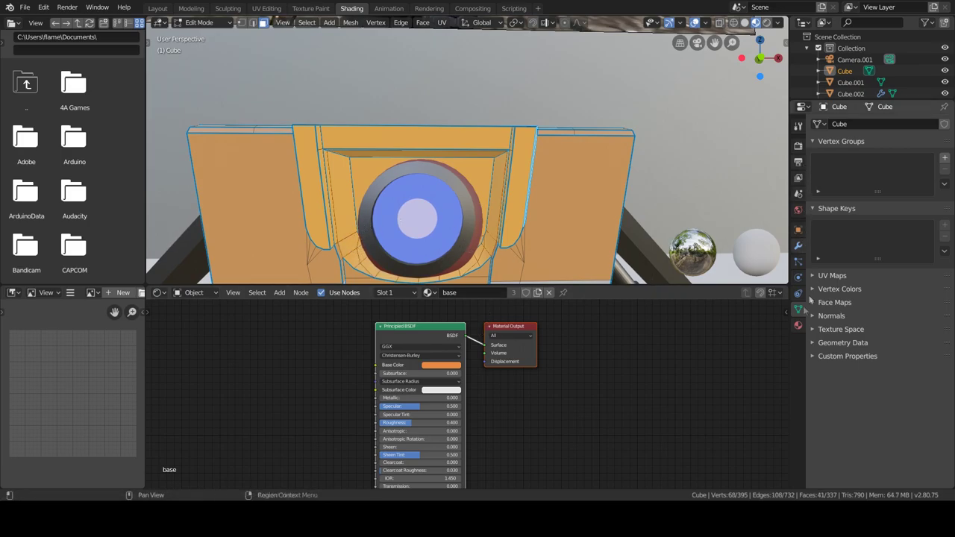
# - Assign the grey material to the eye-area faces and return to object mode
pyautogui.click(797, 325)
pyautogui.click(833, 172)
pyautogui.click(833, 208)
pyautogui.press('Tab')
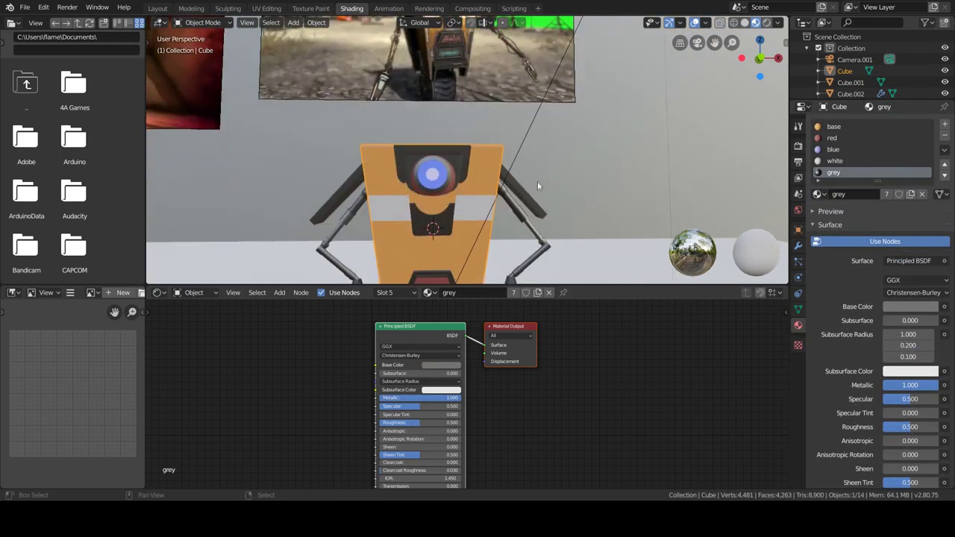
# - Set the world colour to an Environment Texture loaded with the adams_place_bridge HDR image
pyautogui.press('KP_0')
pyautogui.click(798, 211)
pyautogui.click(903, 177)
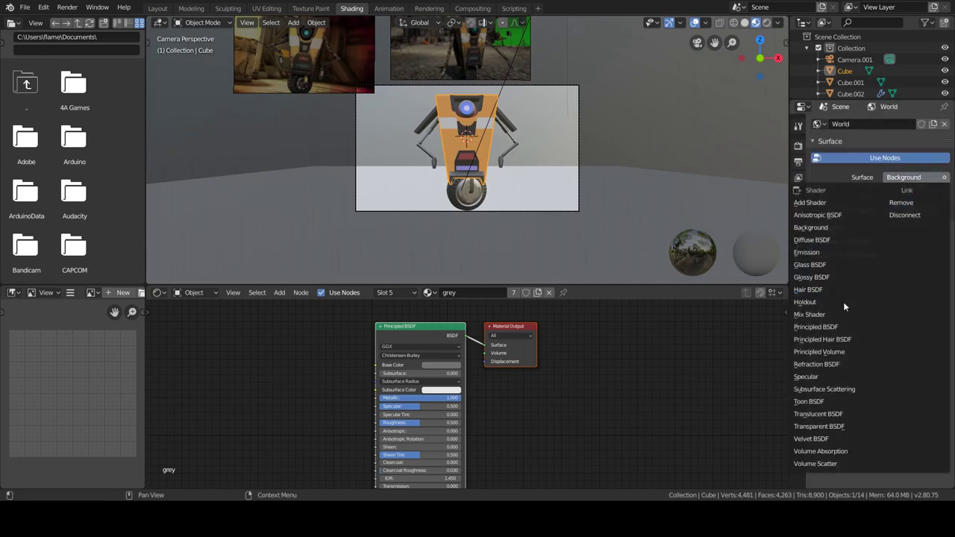
pyautogui.click(843, 302)
pyautogui.click(945, 196)
pyautogui.click(724, 247)
pyautogui.click(922, 210)
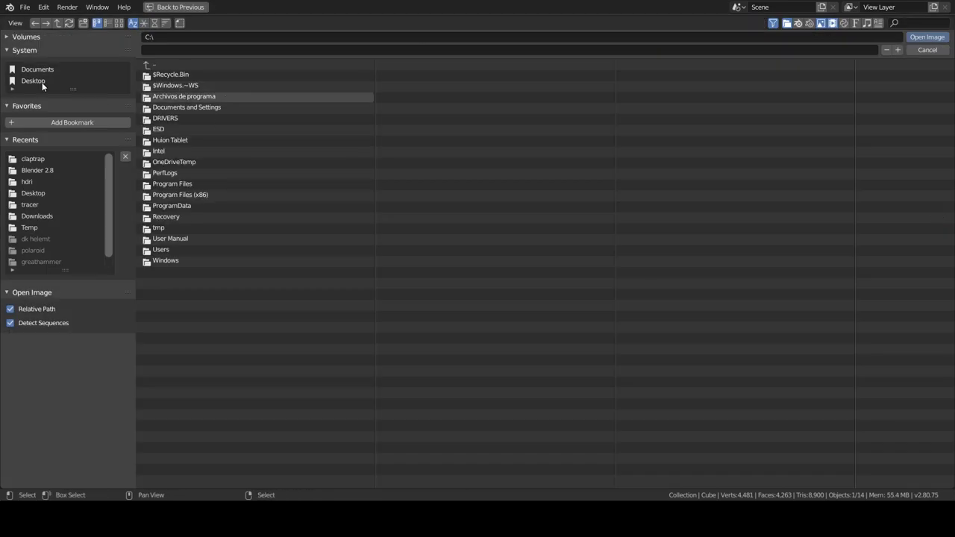
pyautogui.click(29, 170)
pyautogui.doubleClick(164, 78)
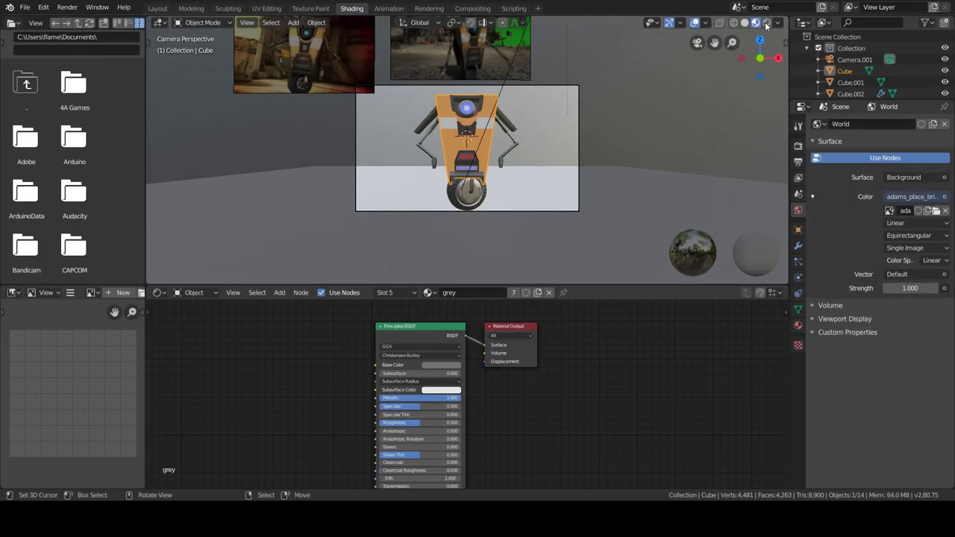
# - Switch to rendered shading, inspect the eye lens's Material.001, then select the floor plane
pyautogui.click(767, 23)
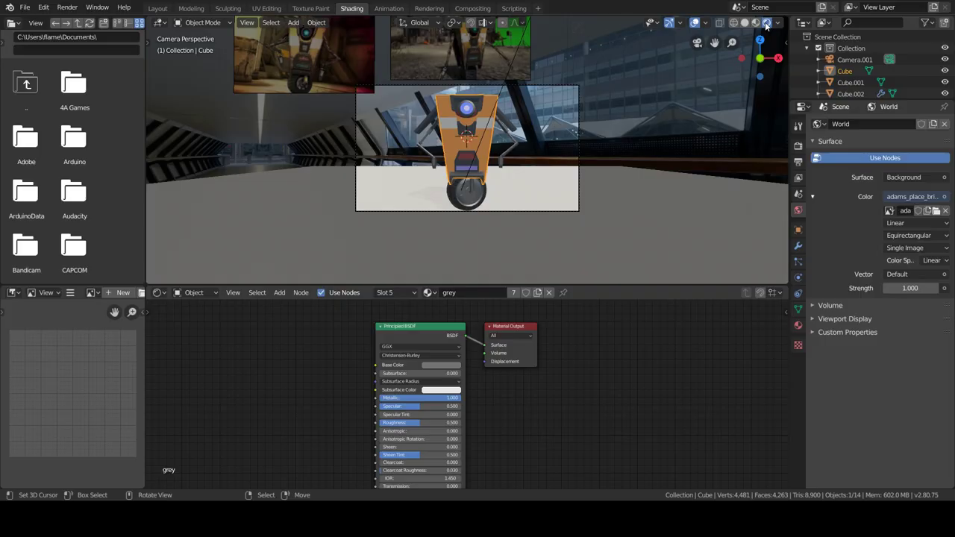
pyautogui.scroll(2, 644, 143)
pyautogui.click(466, 89)
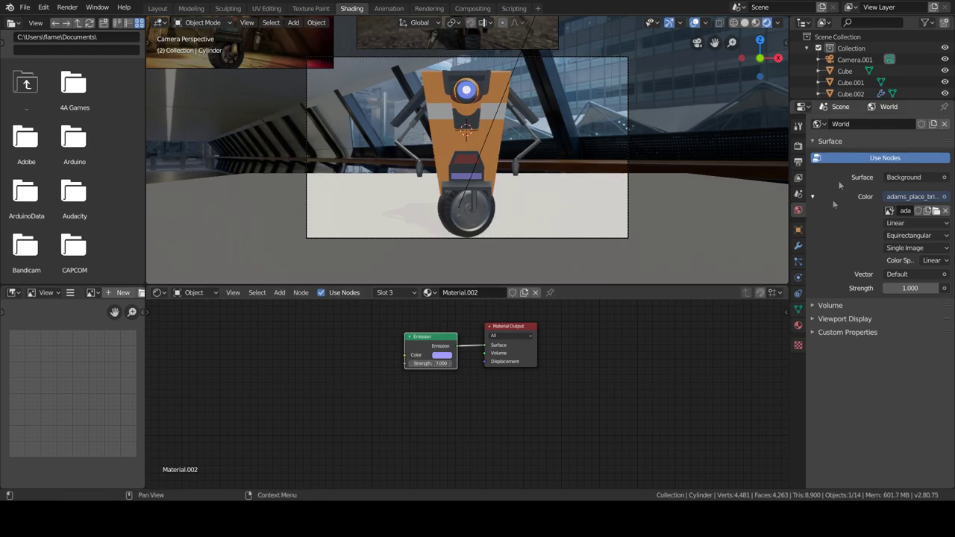
pyautogui.click(798, 325)
pyautogui.click(844, 138)
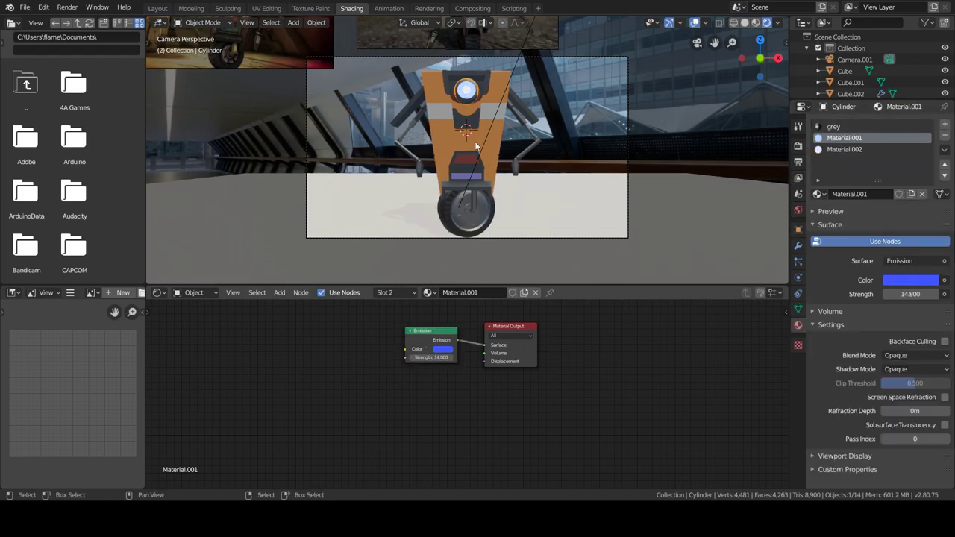
pyautogui.moveTo(492, 124)
pyautogui.mouseDown(button='middle')
pyautogui.moveTo(536, 166)
pyautogui.moveTo(500, 160)
pyautogui.mouseUp(button='middle')
pyautogui.click(500, 160)
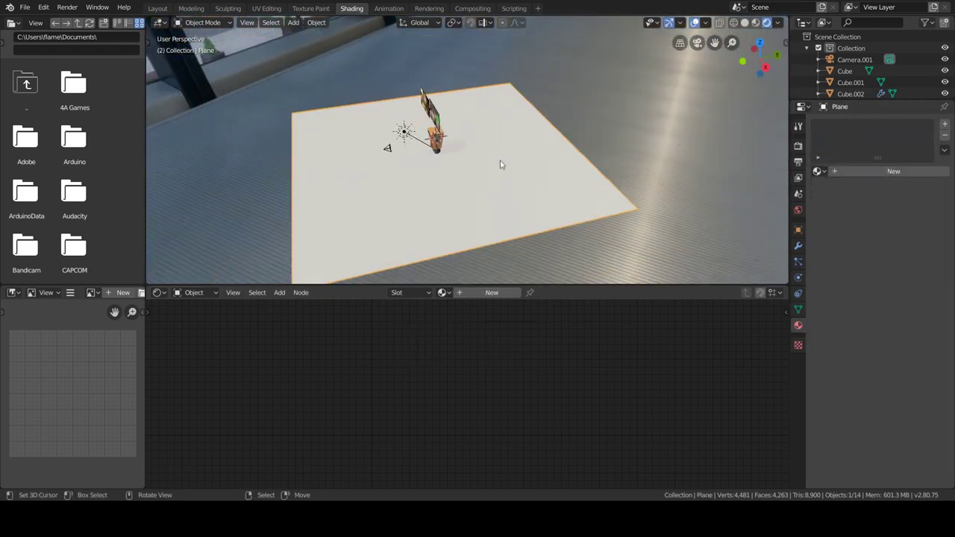
# - Duplicate the floor plane, rotate it 90° on X, and move it into place as a wall
pyautogui.hotkey('shift', 'd')
pyautogui.press('x')
pyautogui.click(489, 162)
pyautogui.write('rx90')
pyautogui.press('Return')
pyautogui.press('g')
pyautogui.press('x')
pyautogui.click(533, 155)
pyautogui.moveTo(533, 154); pyautogui.dragTo(606, 168, button='middle')
# - Add 19 loop cuts to the wall and pull an edge along Y into a curved backdrop
pyautogui.press('Tab')
pyautogui.hotkey('ctrl', 'r')
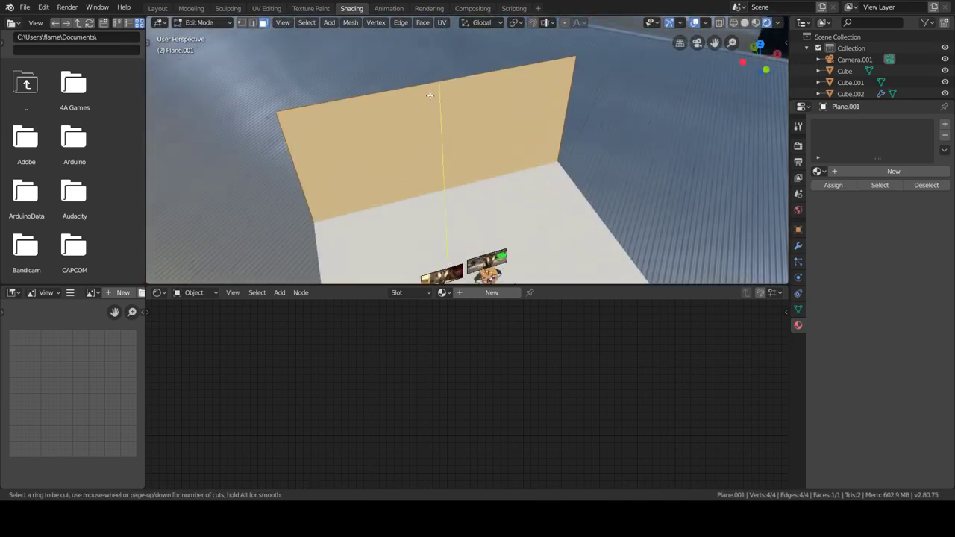
pyautogui.click(426, 100)
pyautogui.rightClick(426, 100)
pyautogui.click(441, 127)
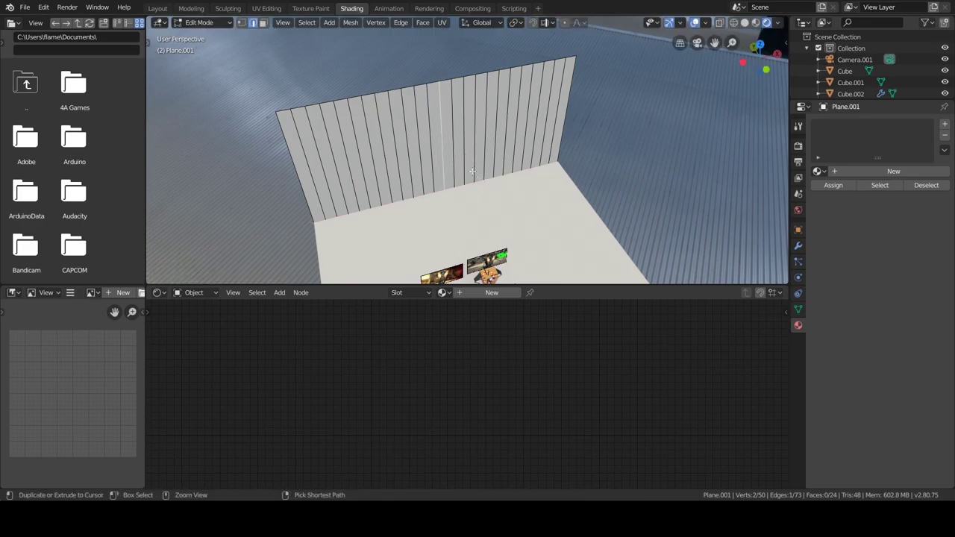
pyautogui.moveTo(571, 106); pyautogui.dragTo(512, 206, button='middle')
pyautogui.press('g')
pyautogui.press('y')
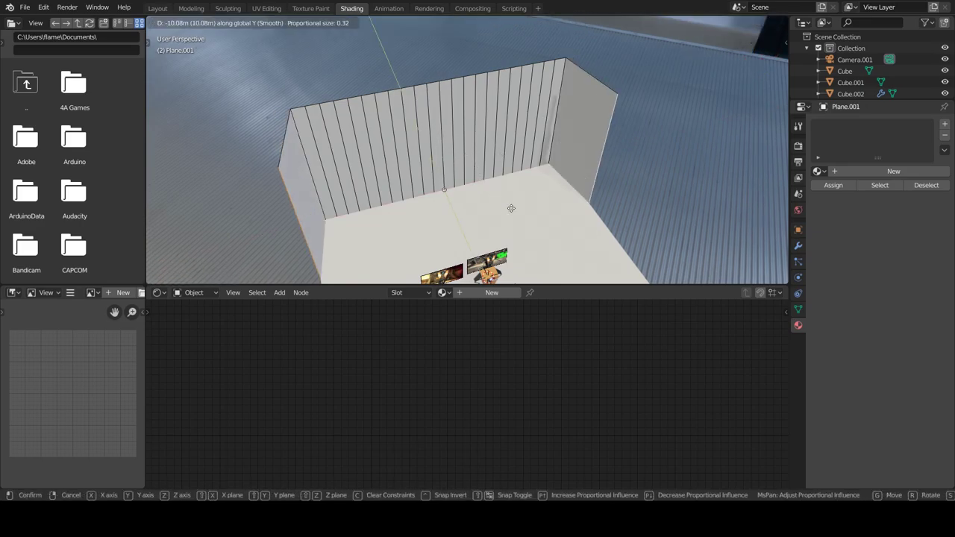
pyautogui.click(497, 204)
# - Sharpen the backdrop's shading and delete the reference images
pyautogui.press('Tab')
pyautogui.press('KP_0')
pyautogui.press('q')
pyautogui.click(534, 159)
pyautogui.click(520, 239)
pyautogui.press('Delete')
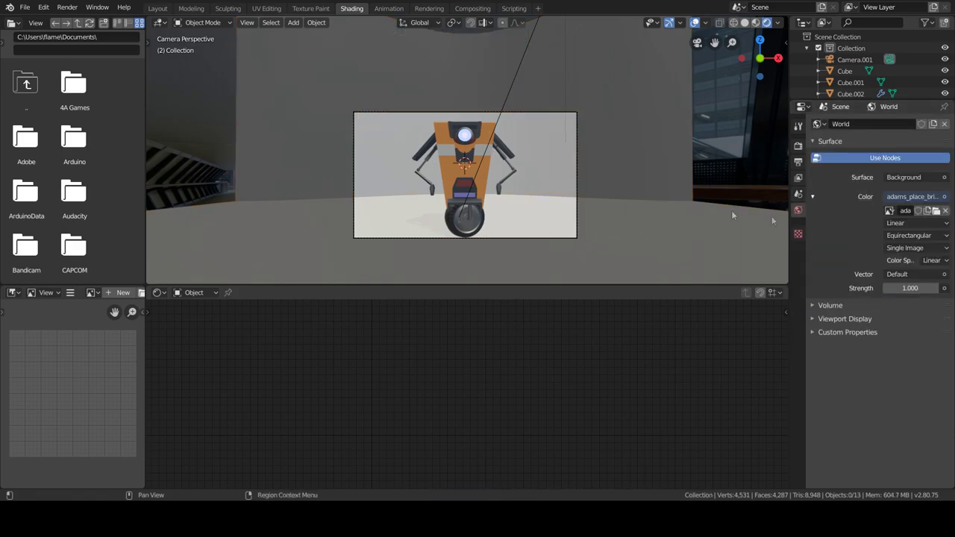
# - Give the backdrop a new white Material.004 and assign the same material to the floor
pyautogui.click(670, 152)
pyautogui.click(819, 169)
pyautogui.click(756, 273)
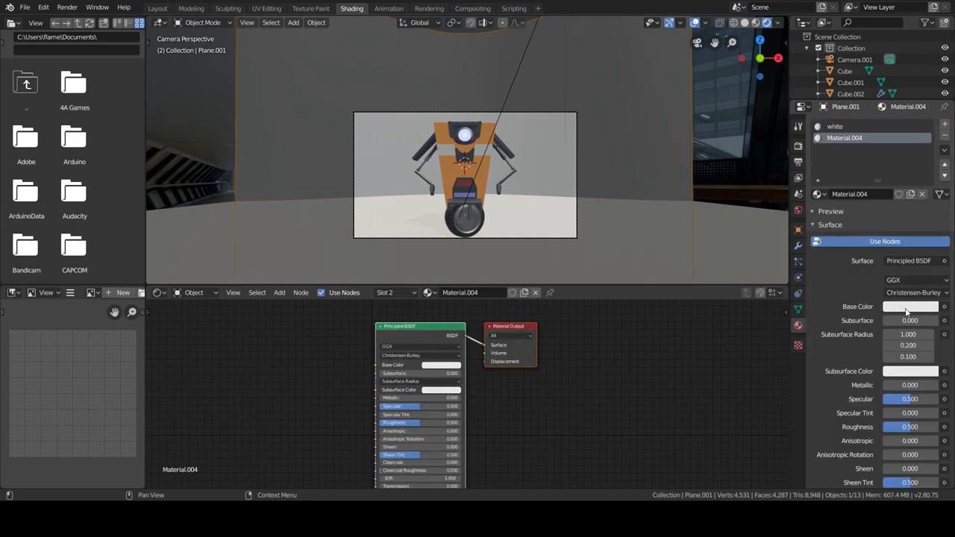
pyautogui.click(906, 306)
pyautogui.click(661, 227)
pyautogui.click(818, 170)
pyautogui.click(739, 264)
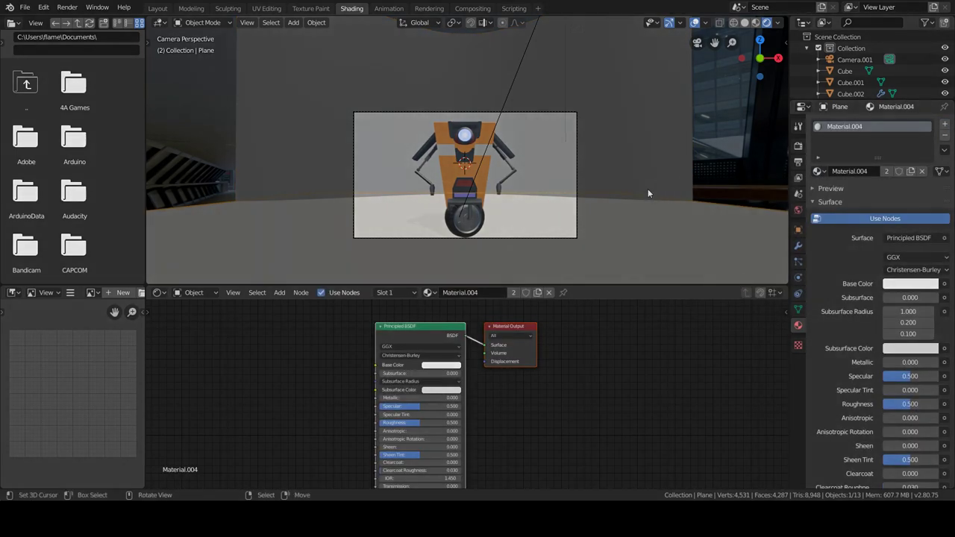